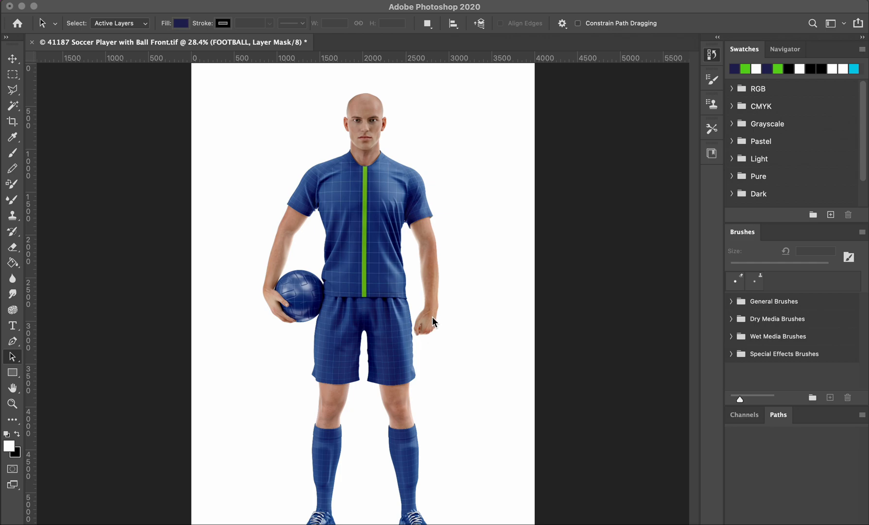
# - Examine the soccer player kit mockup in Photoshop and the pattern artwork 486.eps in Illustrator
pyautogui.click(12, 59)
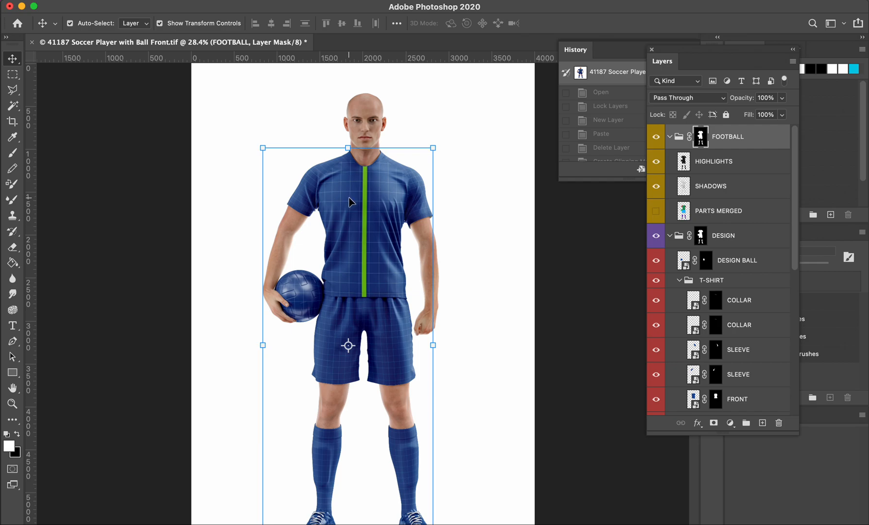
pyautogui.press('z')
pyautogui.click(376, 154)
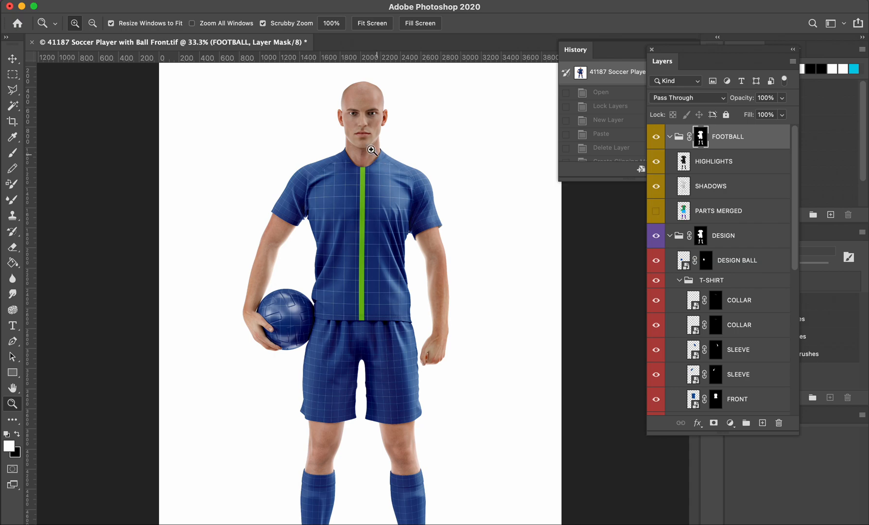
pyautogui.click(375, 153)
pyautogui.press('a')
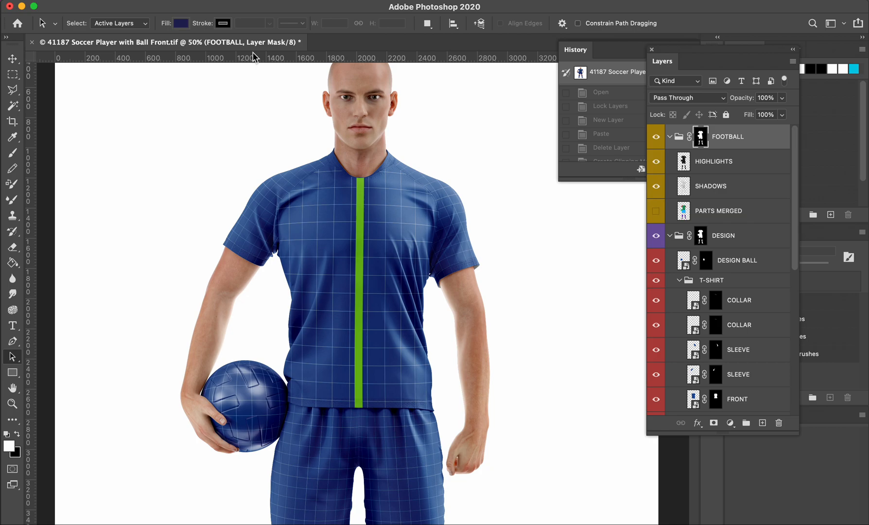
pyautogui.press('super+Tab')
pyautogui.press('super+Tab')
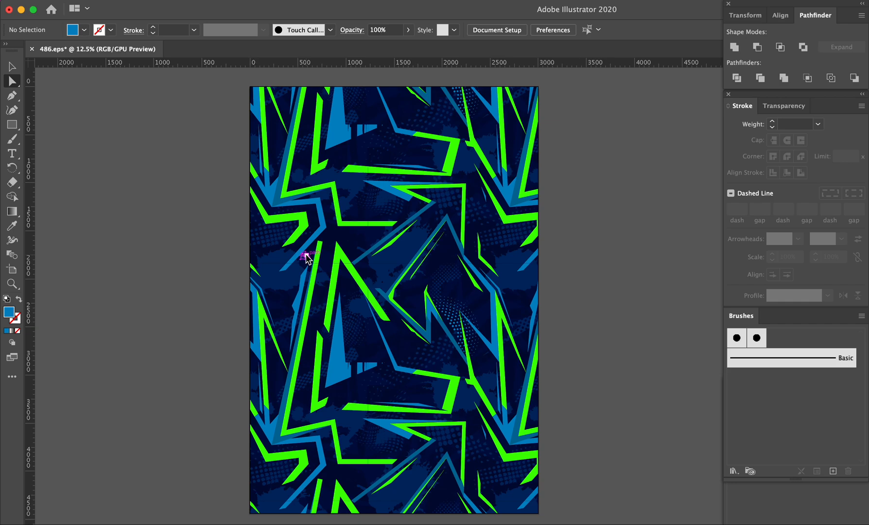
pyautogui.scroll(-2, 367, 274)
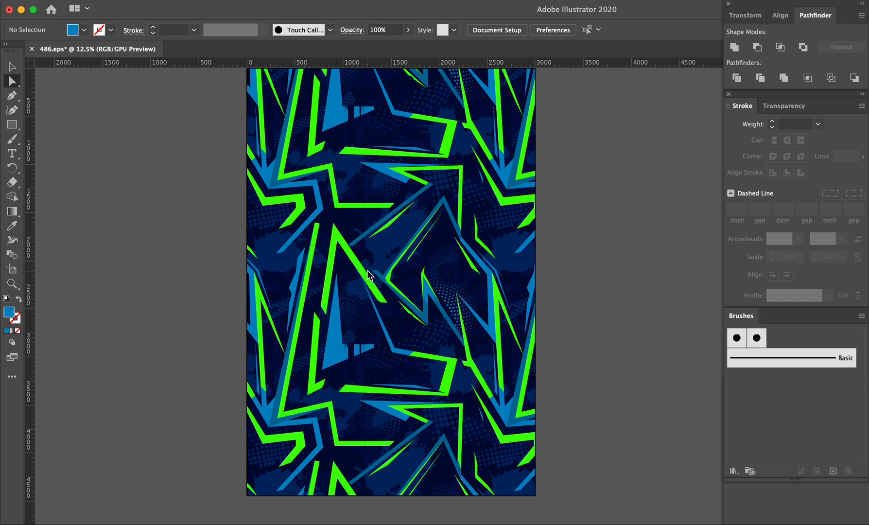
pyautogui.press('space')
pyautogui.moveTo(377, 272); pyautogui.dragTo(353, 281)
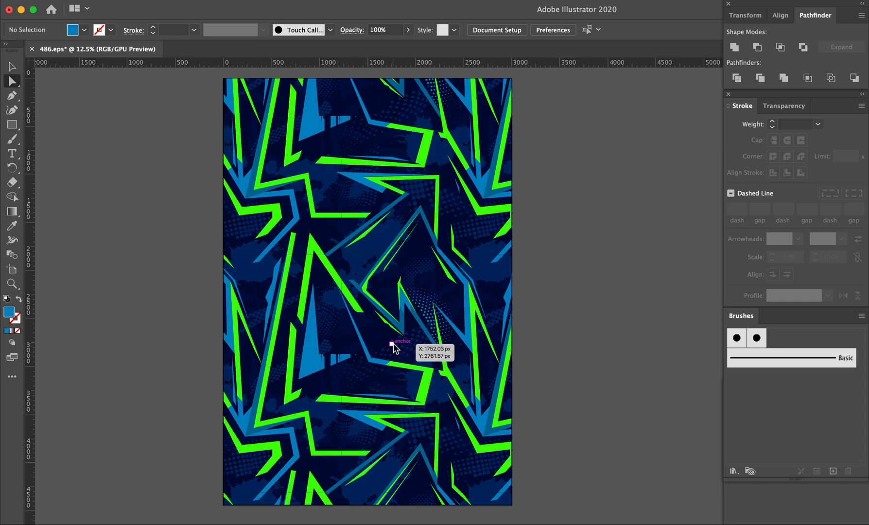
pyautogui.press('super+Tab')
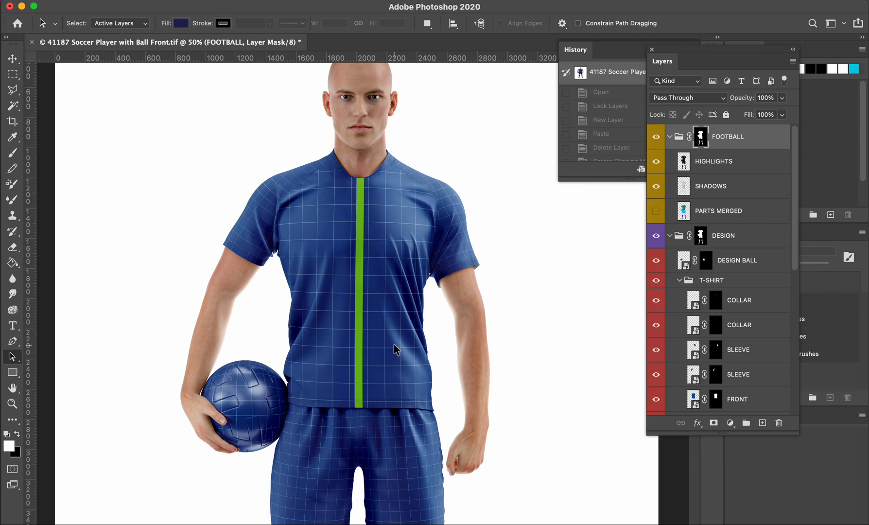
# - Switch to Illustrator, select the entire pattern artwork on the 486.eps artboard and copy it
pyautogui.press('super+Tab')
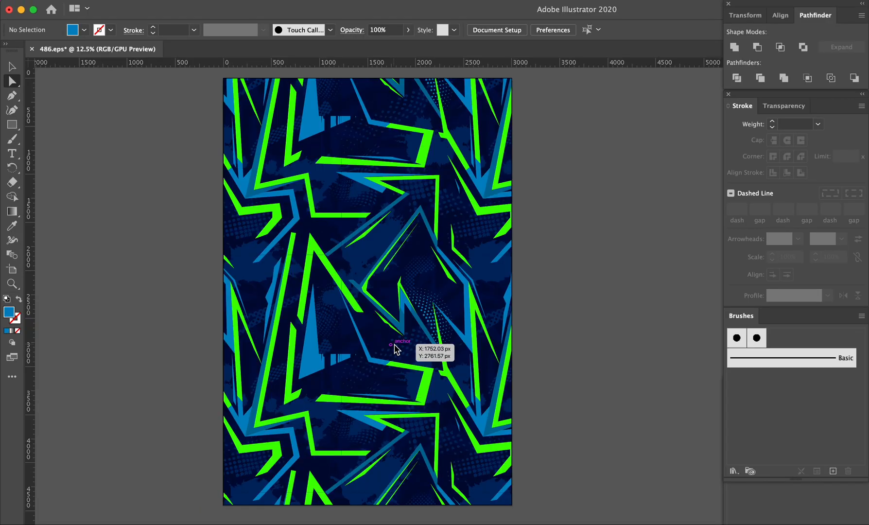
pyautogui.press('super+minus')
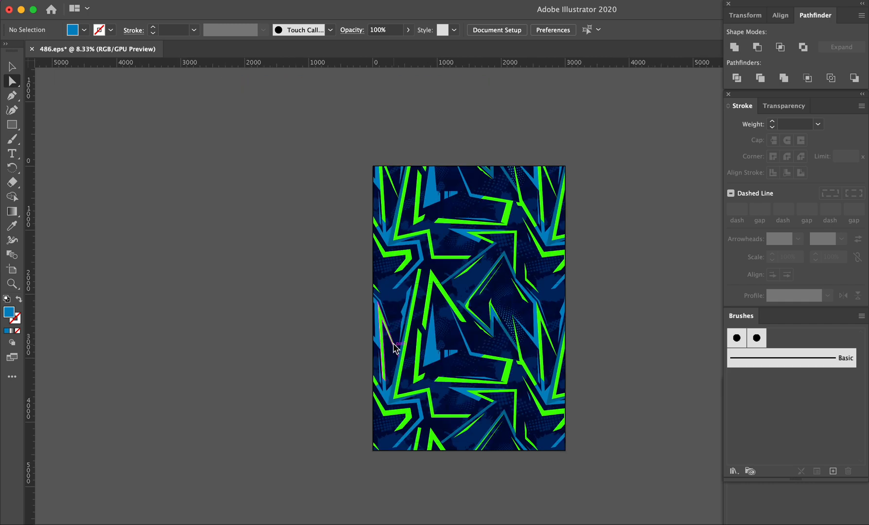
pyautogui.press('a')
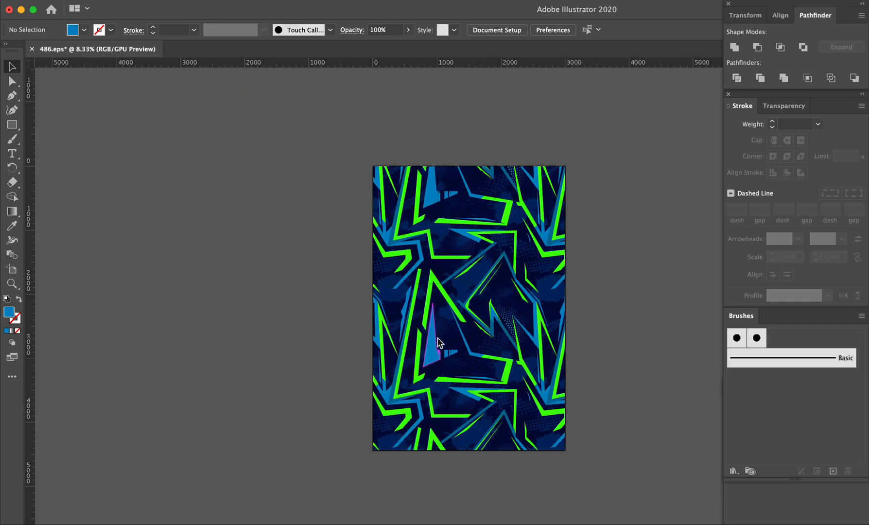
pyautogui.moveTo(592, 471); pyautogui.dragTo(321, 140)
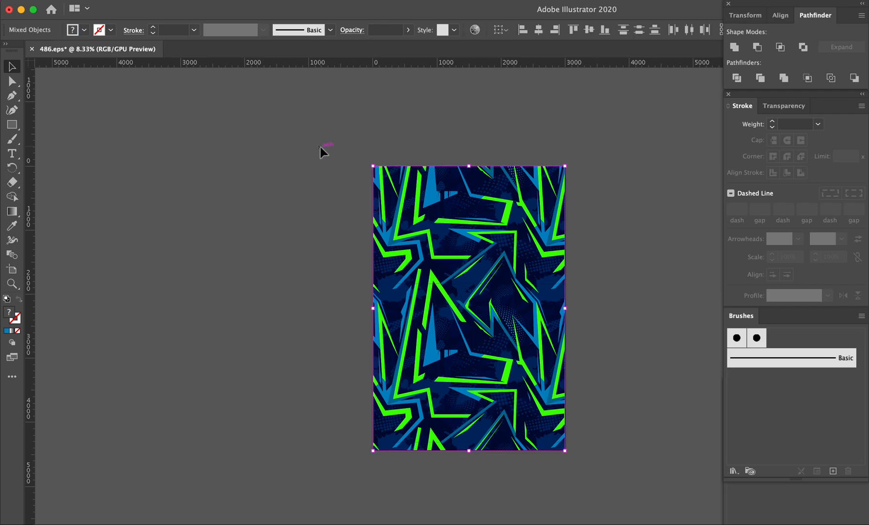
pyautogui.press('super+g')
# - Switch to Photoshop and fully lock the HIGHLIGHTS and SHADOWS layers in the FOOTBALL group
pyautogui.press('super+Tab')
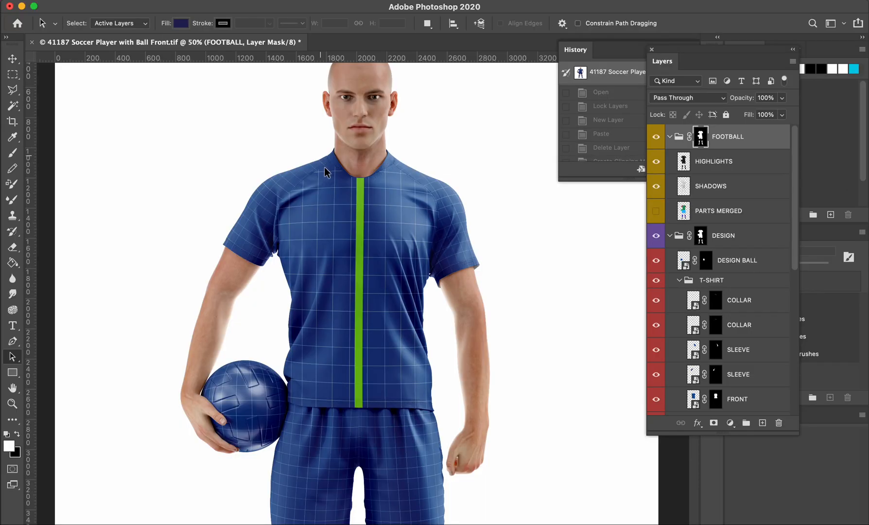
pyautogui.press('v')
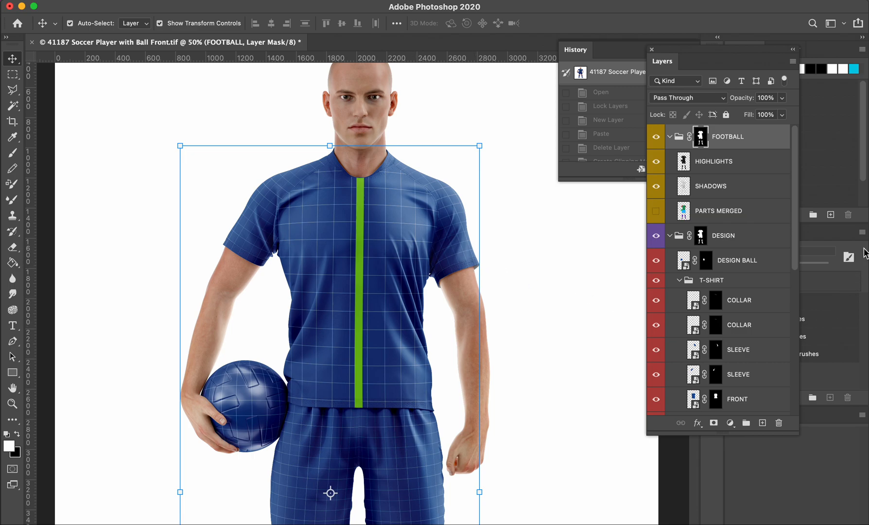
pyautogui.click(378, 286)
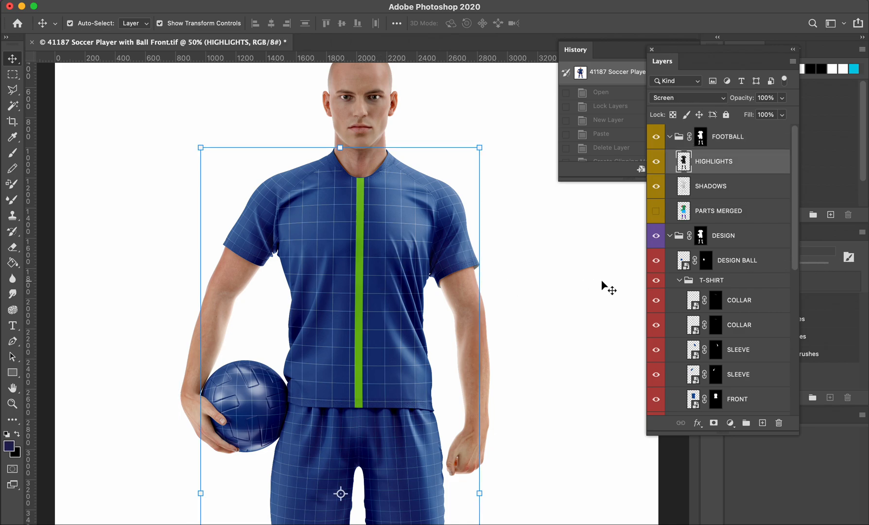
pyautogui.click(741, 190)
pyautogui.click(747, 166)
pyautogui.keyDown('shift'); pyautogui.click(738, 189); pyautogui.keyUp('shift')
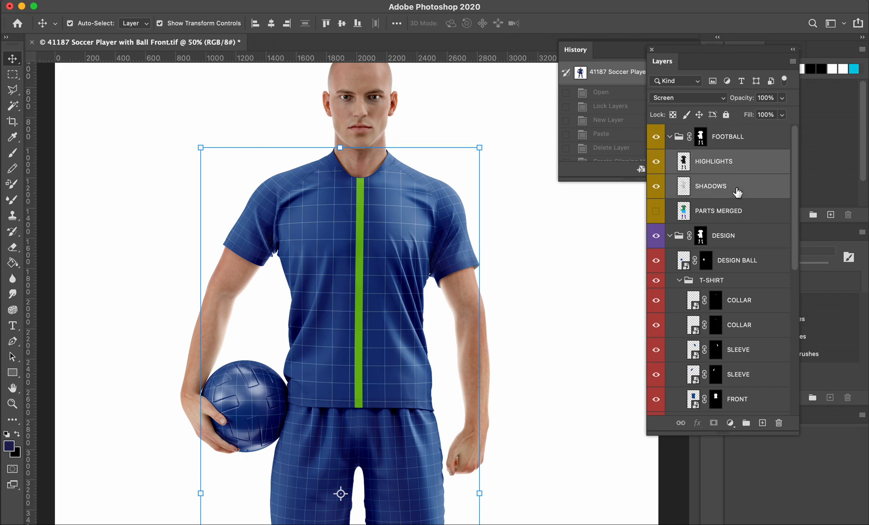
pyautogui.click(726, 115)
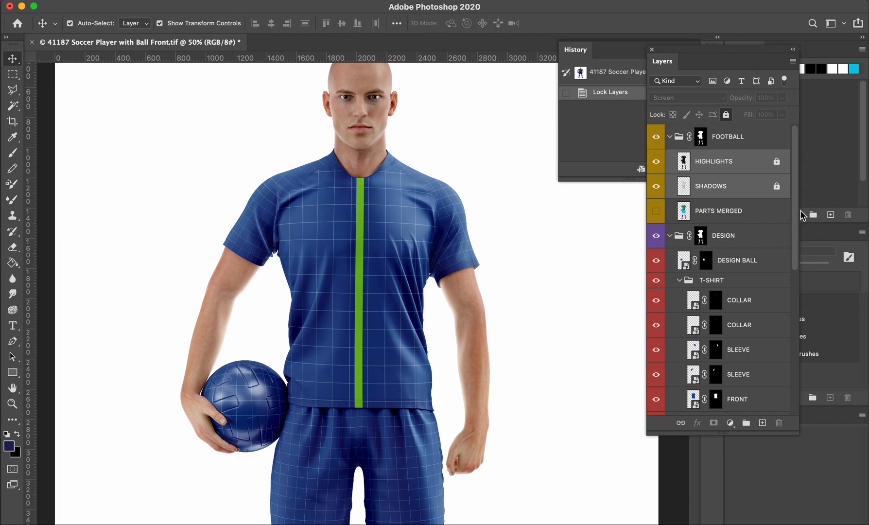
# - Open the contents of the T-SHIRT group's FRONT smart object and paste the copied pattern there as pixels
pyautogui.moveTo(796, 209); pyautogui.dragTo(794, 251)
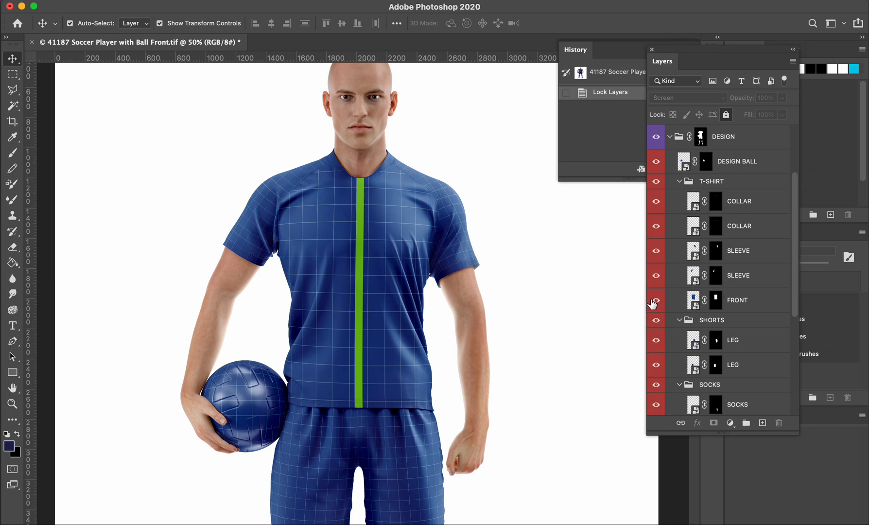
pyautogui.click(363, 264)
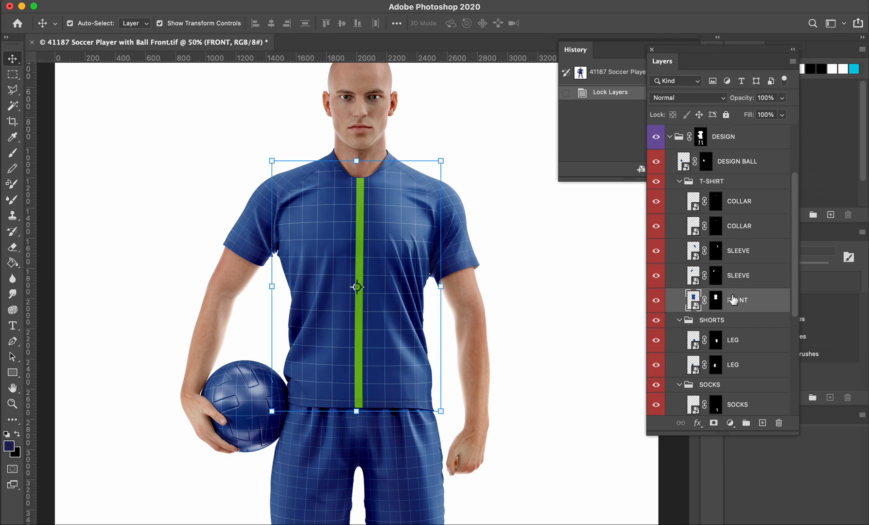
pyautogui.doubleClick(694, 298)
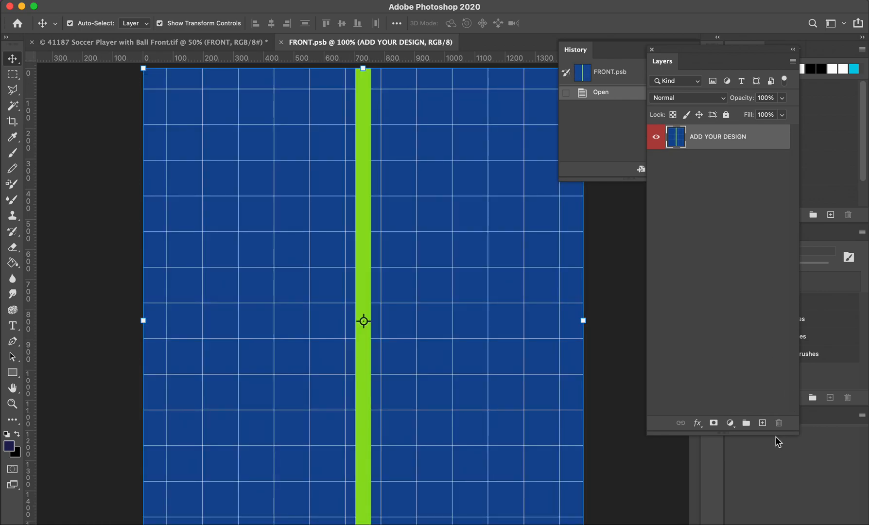
pyautogui.press('super+v')
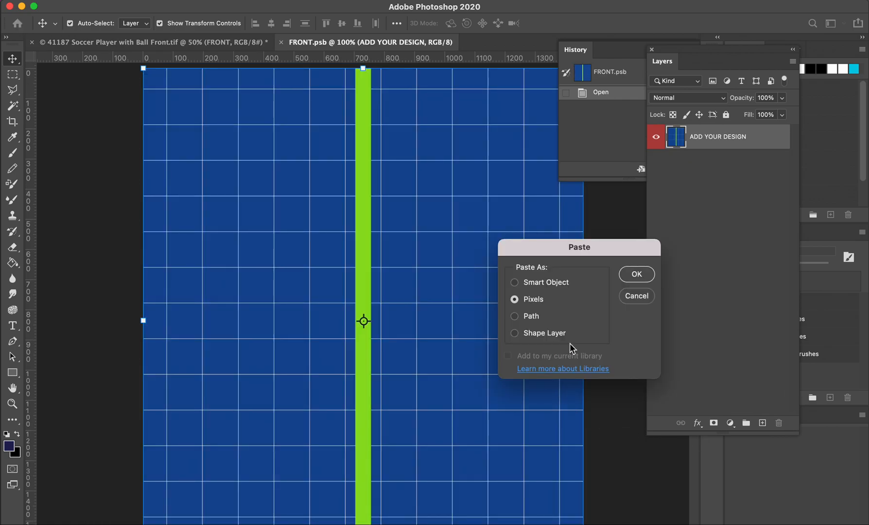
pyautogui.click(636, 277)
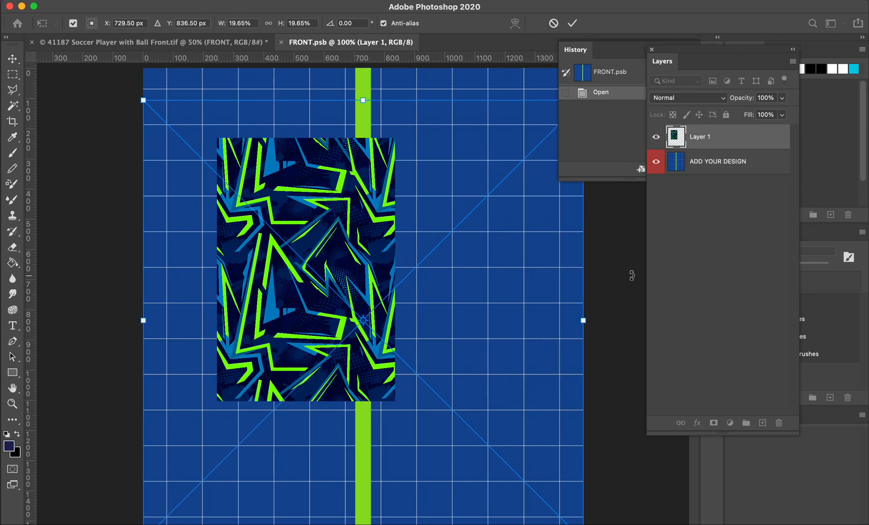
pyautogui.press('super+minus')
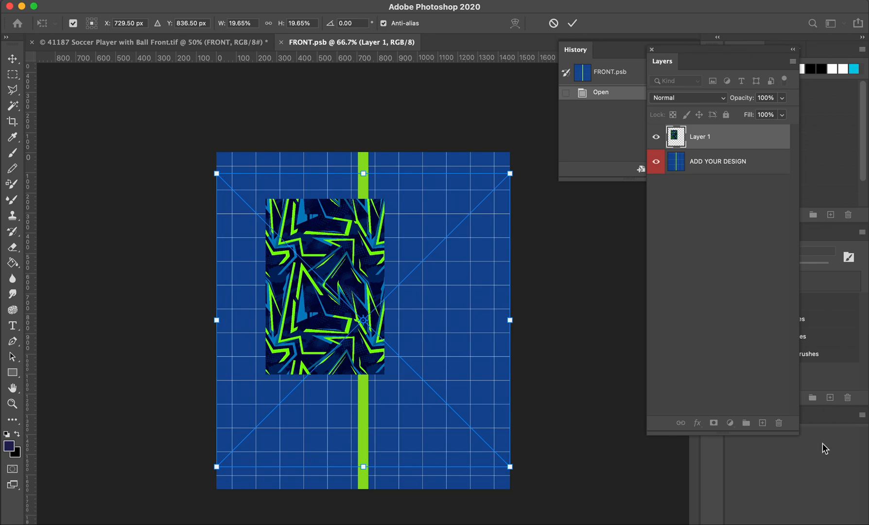
pyautogui.press('Return')
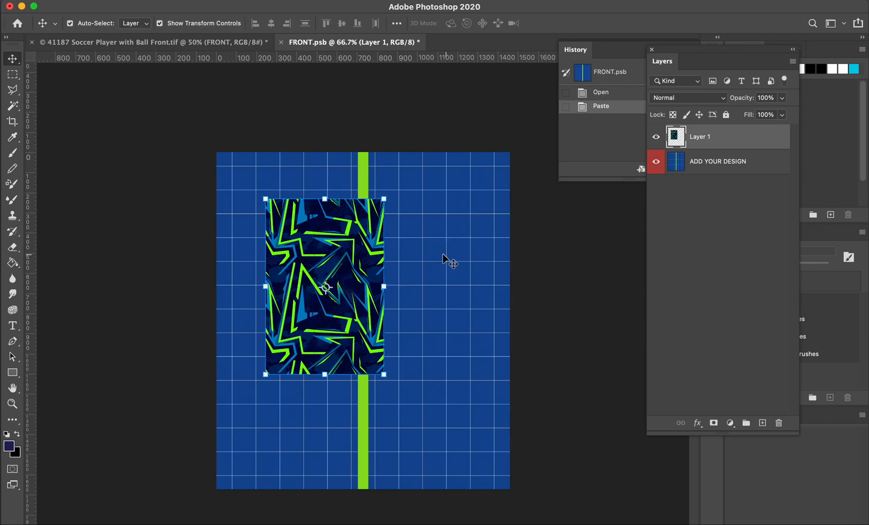
# - Enlarge the pasted pattern proportionally to cover the whole FRONT.psb canvas and shift it upward
pyautogui.moveTo(384, 199); pyautogui.dragTo(455, 148)
pyautogui.moveTo(342, 234); pyautogui.dragTo(337, 231)
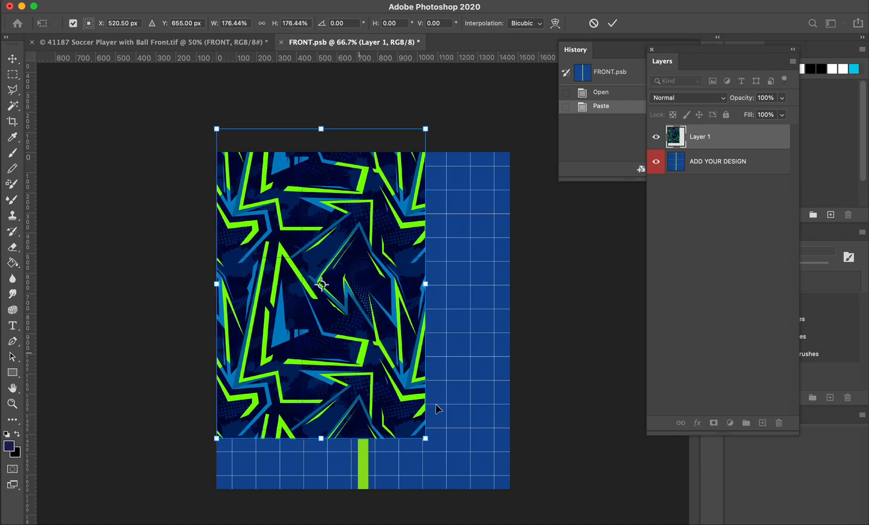
pyautogui.moveTo(425, 438); pyautogui.dragTo(515, 515)
pyautogui.moveTo(487, 133); pyautogui.dragTo(528, 100)
pyautogui.press('Return')
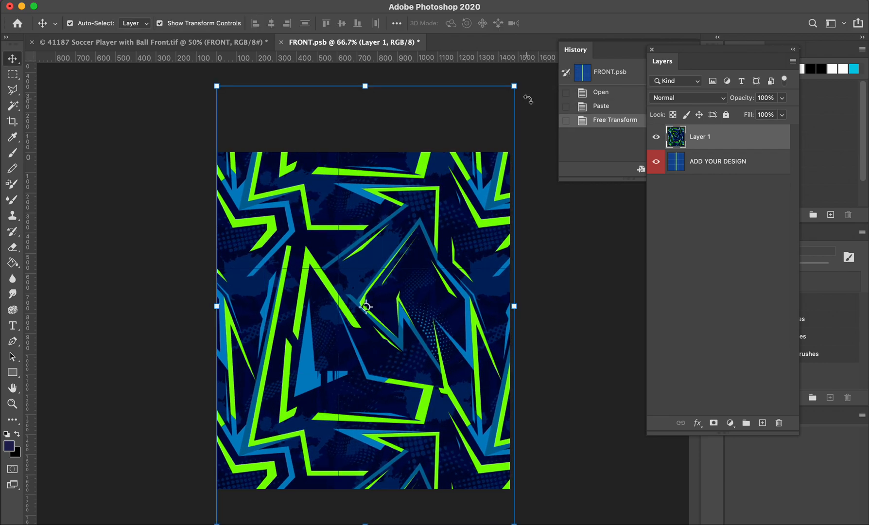
pyautogui.press('super+s')
pyautogui.moveTo(441, 342); pyautogui.dragTo(446, 311)
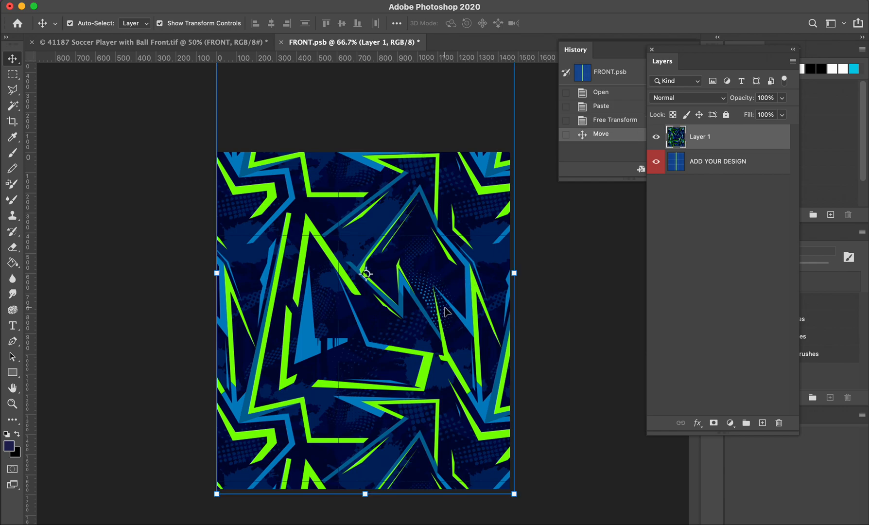
# - Save and close FRONT.psb to apply the pattern to the mockup's shirt front
pyautogui.press('super+s')
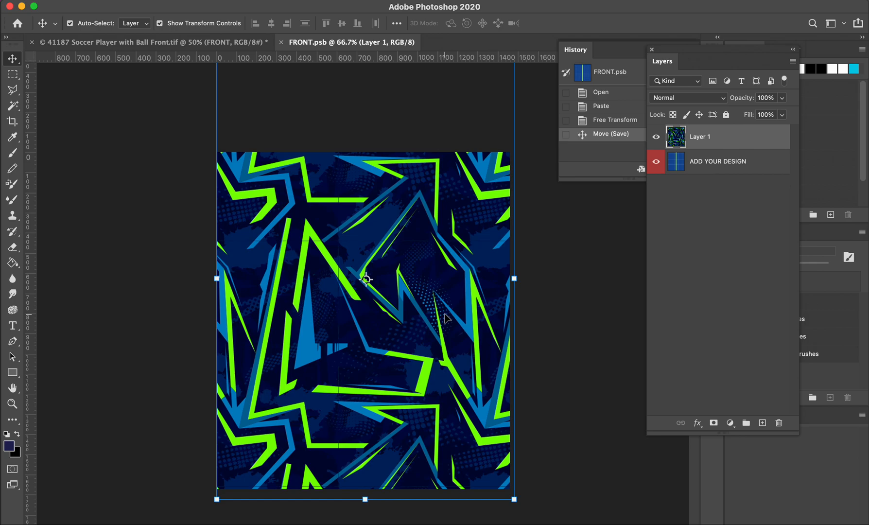
pyautogui.click(281, 42)
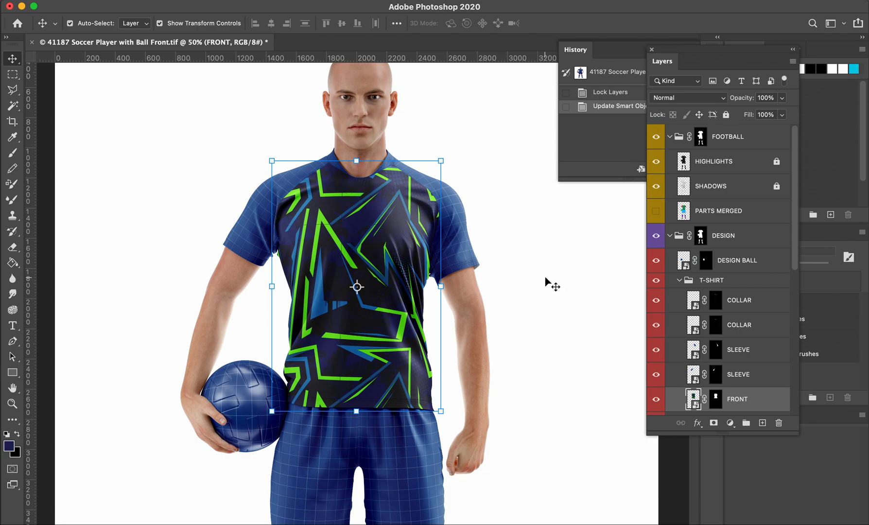
pyautogui.press('a')
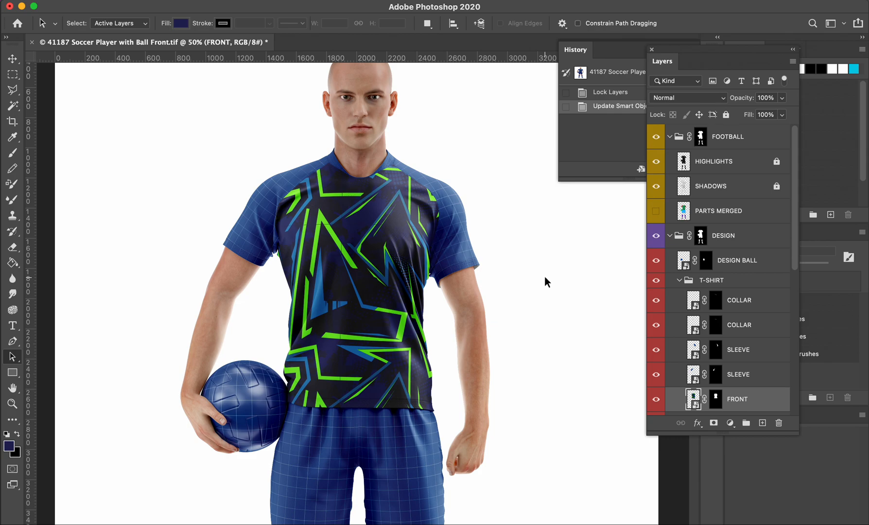
pyautogui.press('super+Tab')
pyautogui.press('super+Tab')
pyautogui.press('super+Tab')
pyautogui.press('super+Tab')
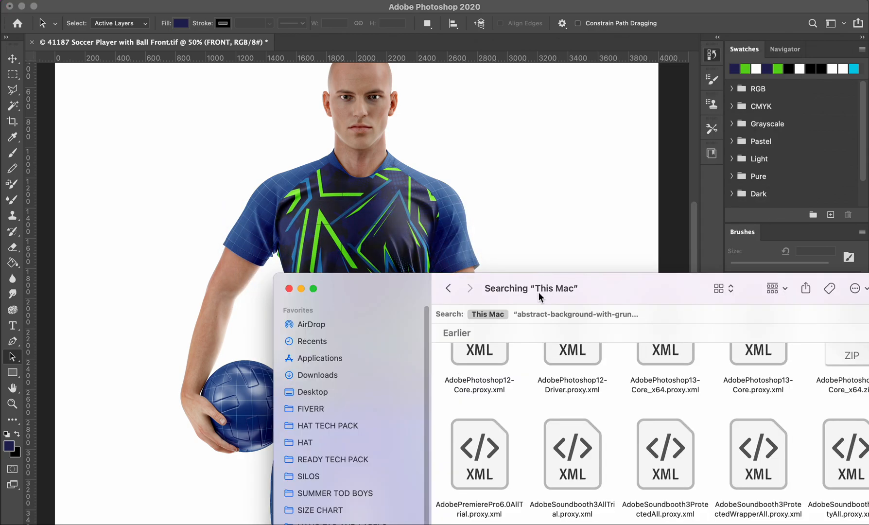
pyautogui.press('super+Tab')
pyautogui.press('super+Tab')
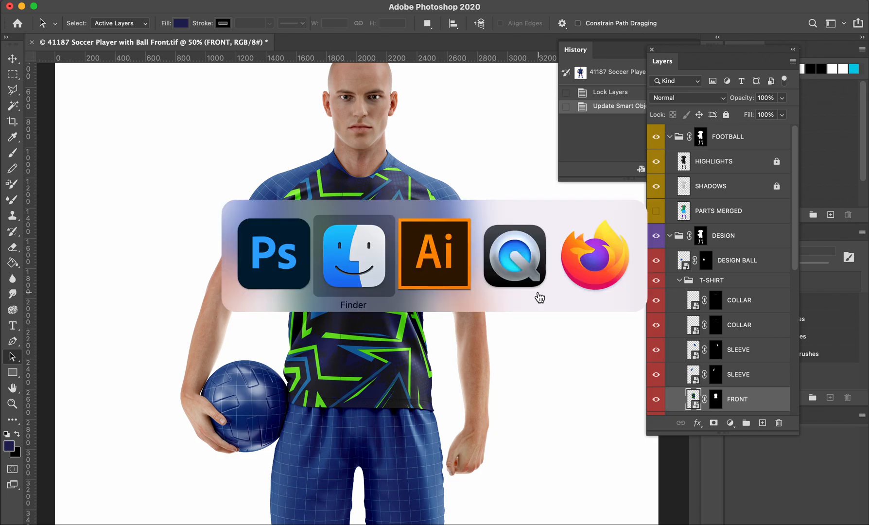
pyautogui.press('super+Tab')
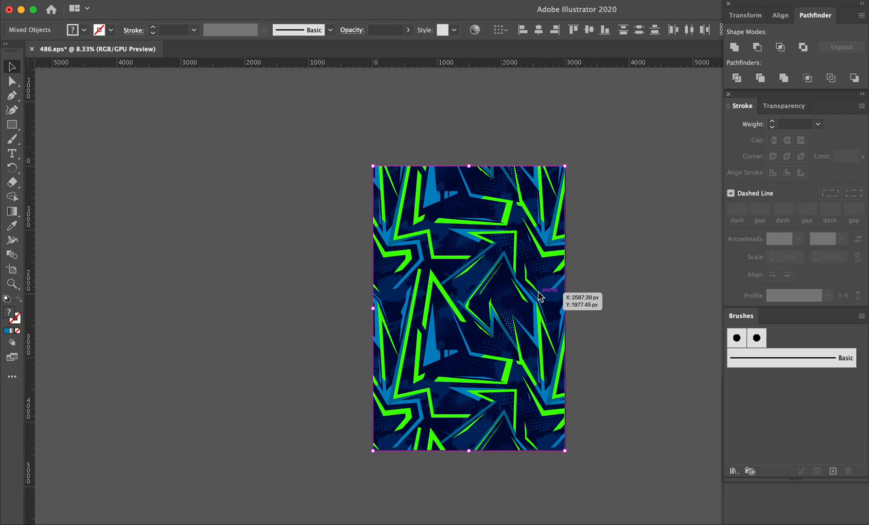
pyautogui.press('super+Tab')
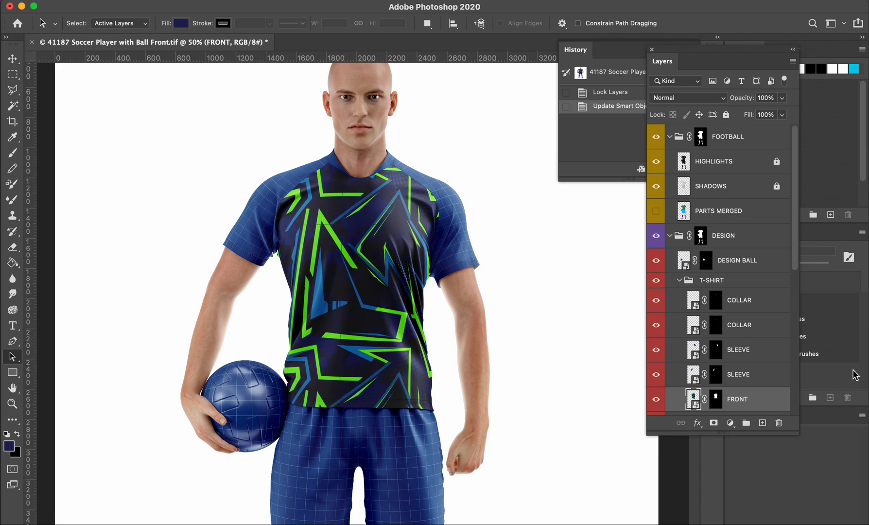
# - Paste the copied pattern as pixels into the mockup document and place its layer above the FOOTBALL group
pyautogui.click(752, 212)
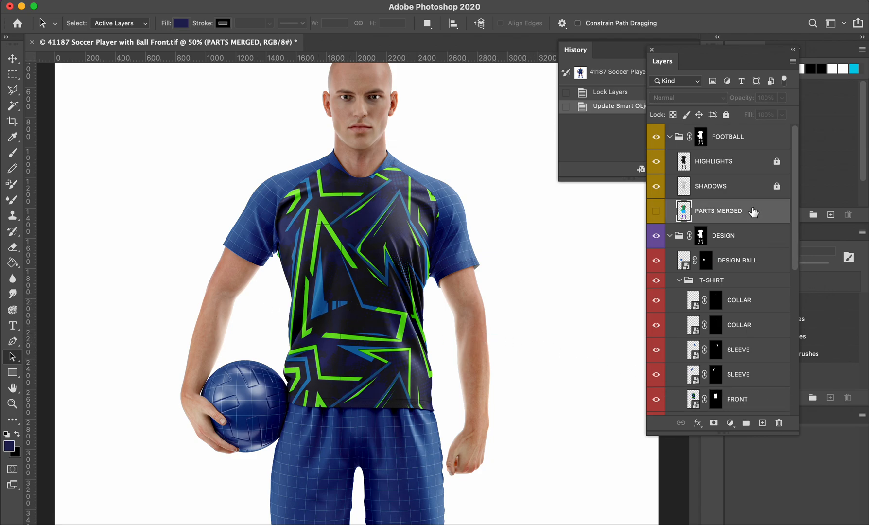
pyautogui.press('super+v')
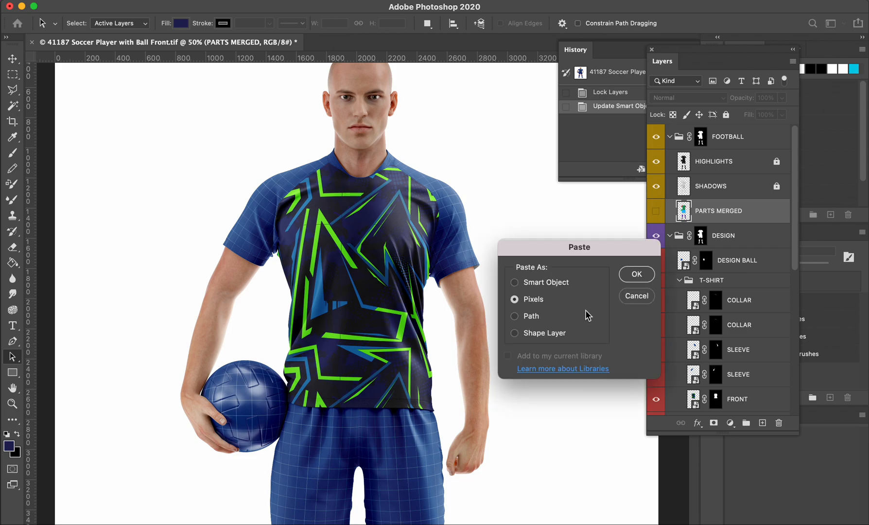
pyautogui.click(638, 275)
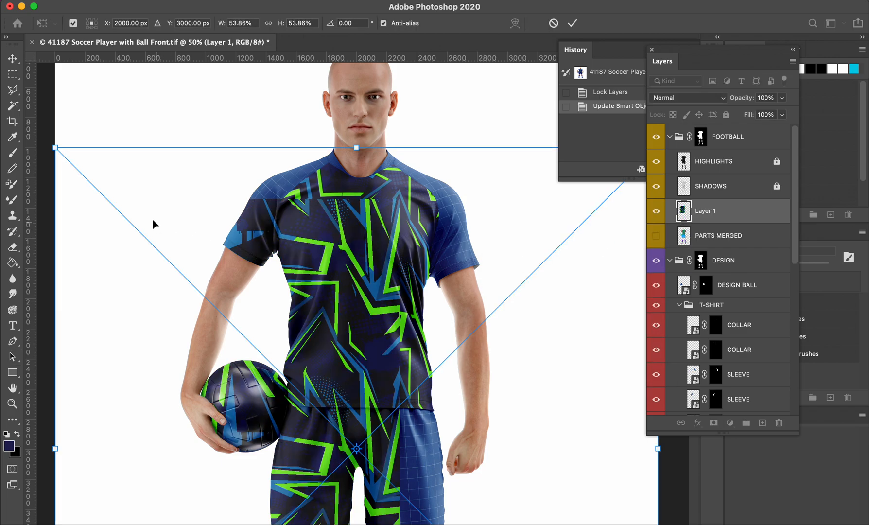
pyautogui.moveTo(761, 212); pyautogui.dragTo(758, 127)
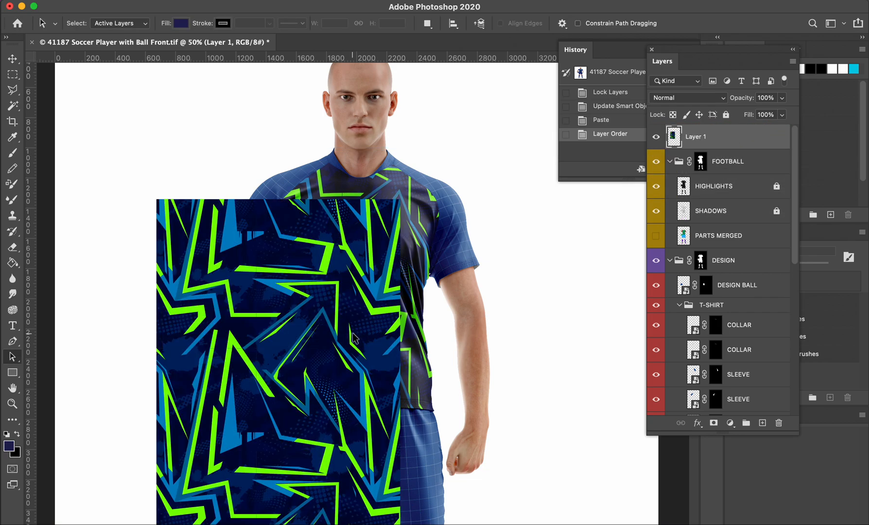
# - Sample the pattern's bright green as foreground and dark navy as background colour, and delete the pasted pattern layer
pyautogui.press('z')
pyautogui.click(305, 323)
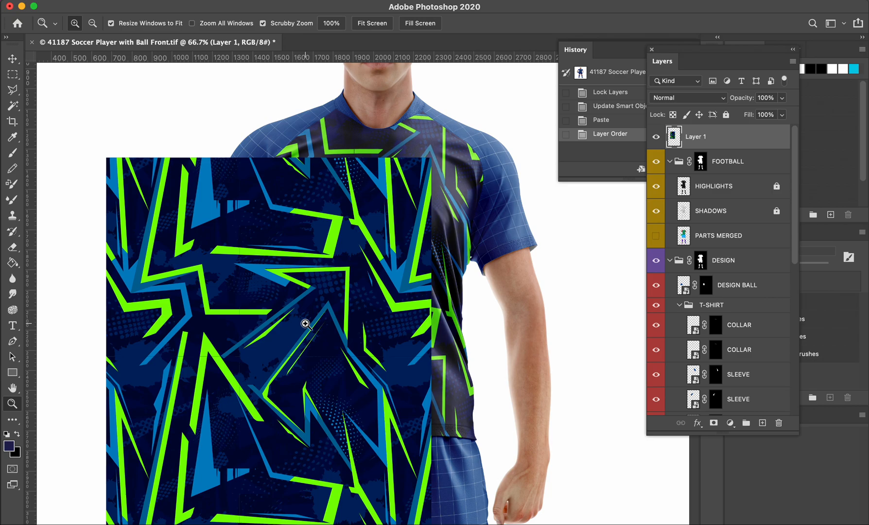
pyautogui.press('a')
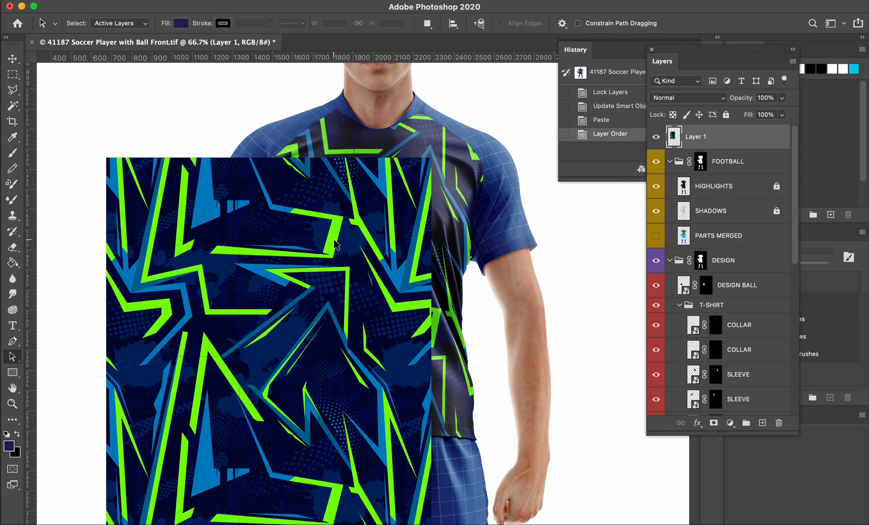
pyautogui.press('i')
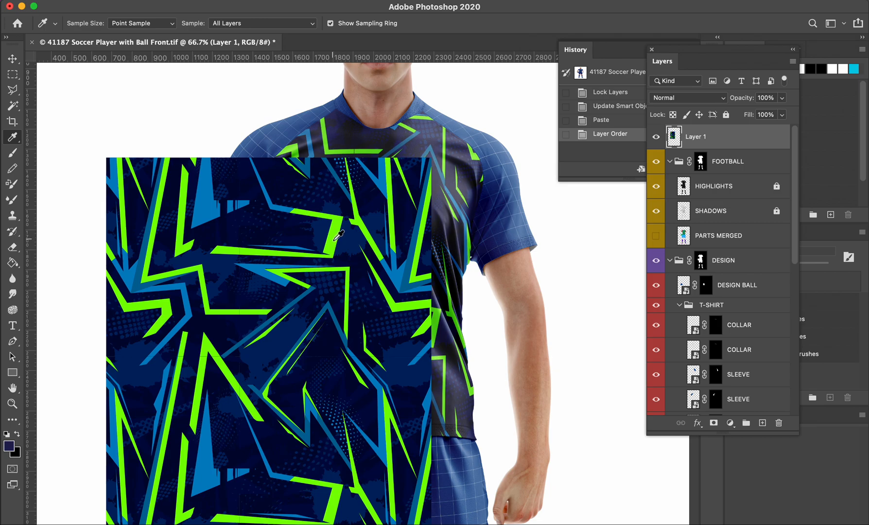
pyautogui.click(334, 239)
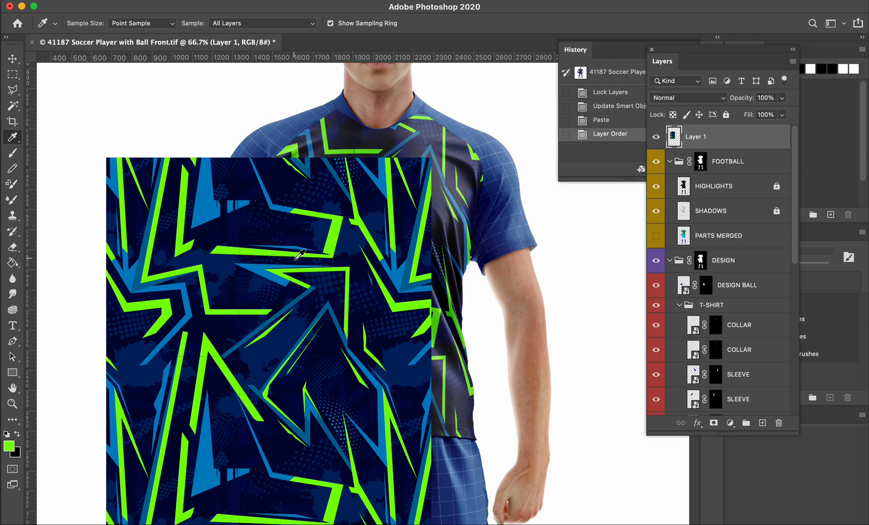
pyautogui.click(233, 239)
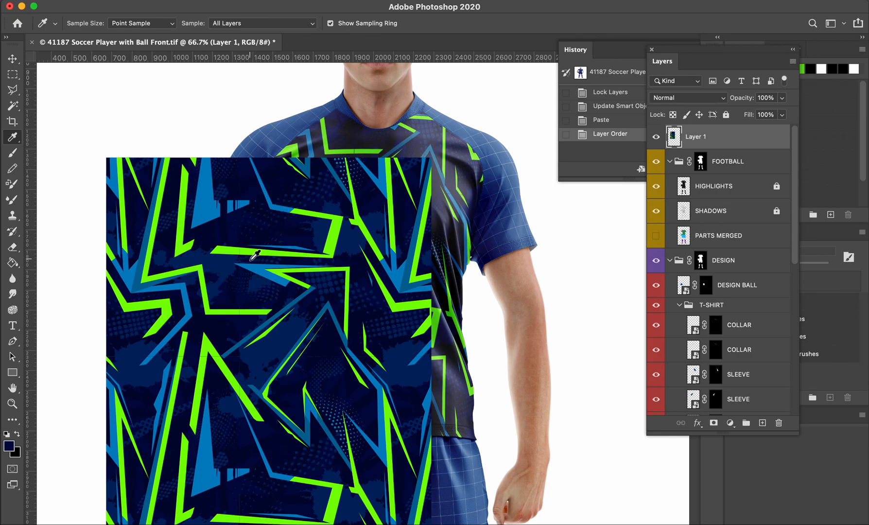
pyautogui.click(332, 247)
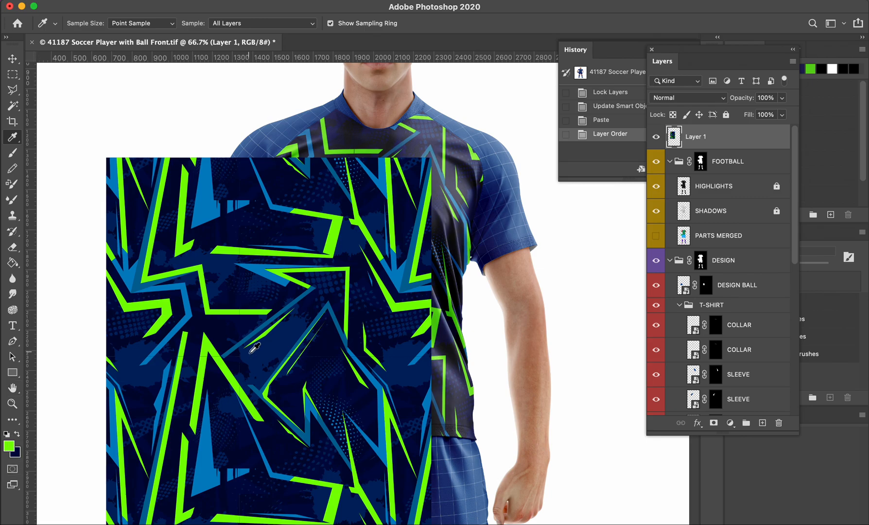
pyautogui.press('v')
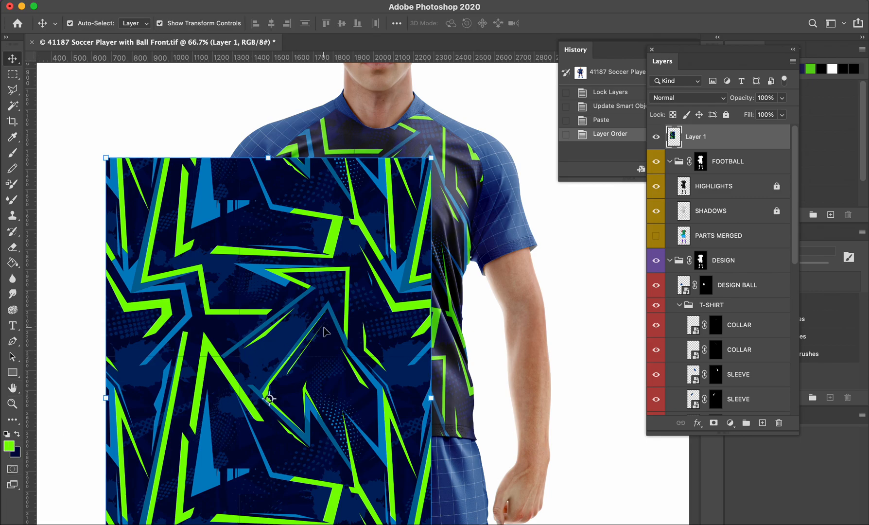
pyautogui.press('Delete')
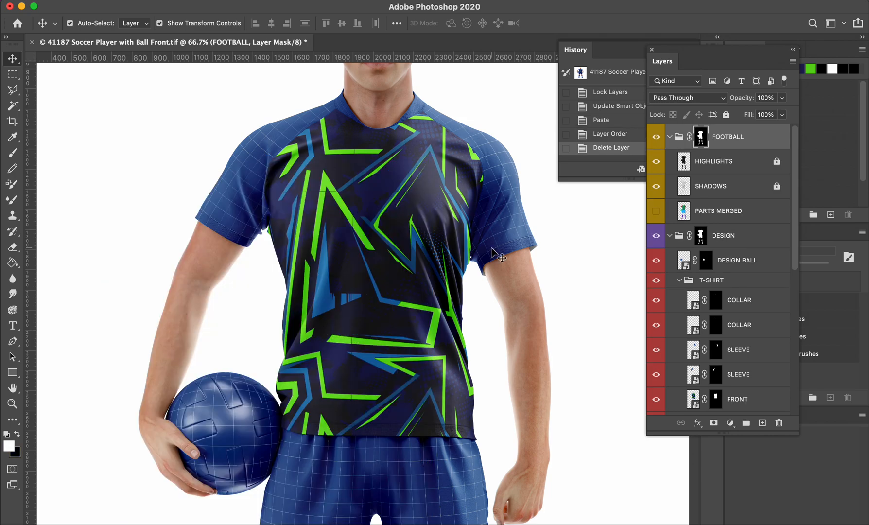
# - Select both COLLAR layers in the T-SHIRT group and convert them into a single smart object
pyautogui.press('z')
pyautogui.moveTo(386, 105); pyautogui.dragTo(426, 253)
pyautogui.press('a')
pyautogui.press('v')
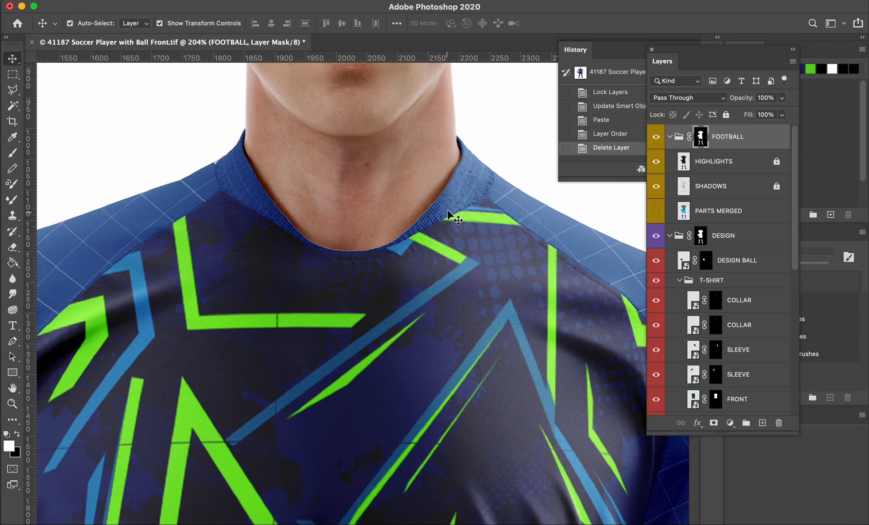
pyautogui.click(452, 196)
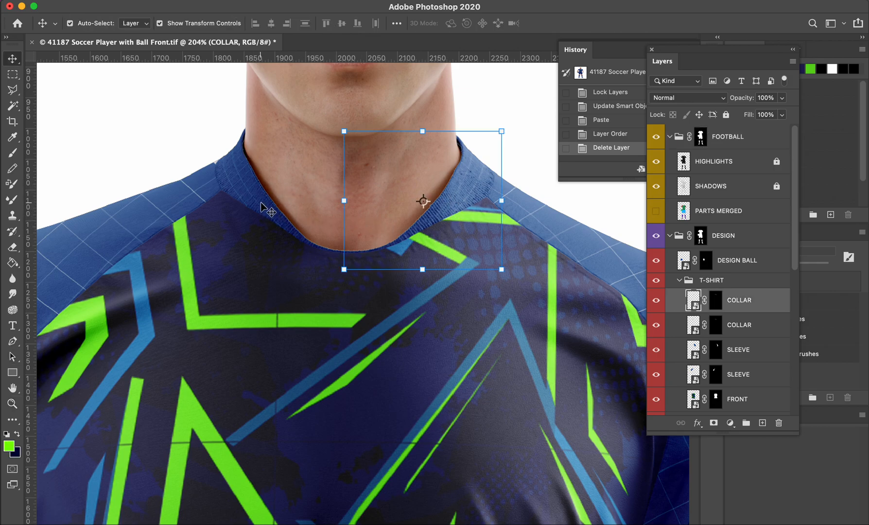
pyautogui.keyDown('shift'); pyautogui.click(759, 326); pyautogui.keyUp('shift')
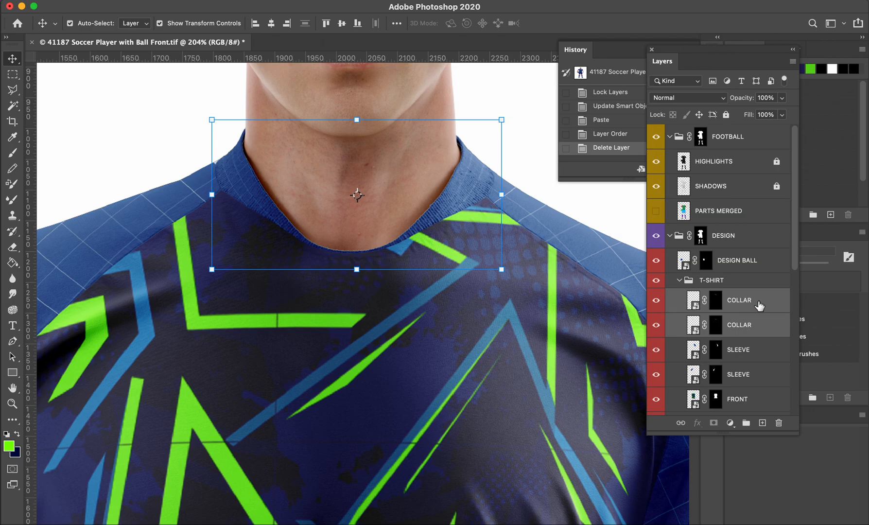
pyautogui.rightClick(760, 305)
pyautogui.click(702, 434)
# - Add a Color Overlay to the COLLAR smart object in the bright green foreground colour (#7dff02)
pyautogui.doubleClick(755, 303)
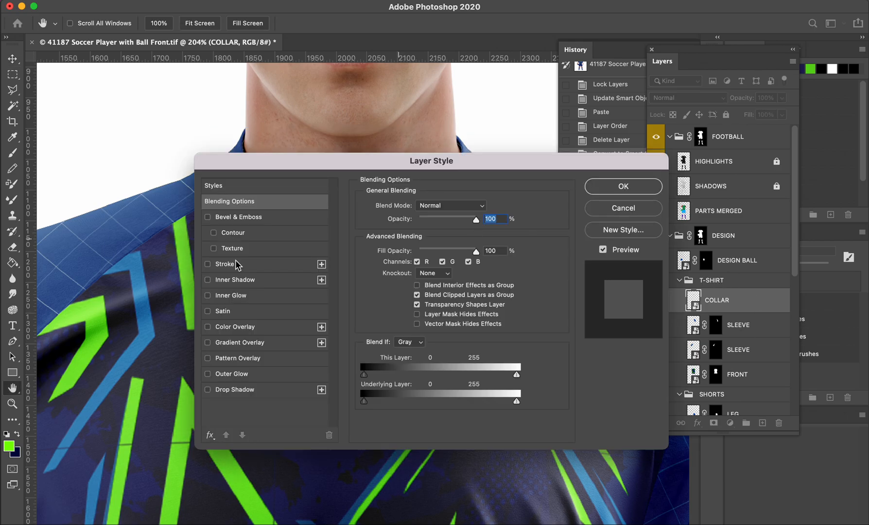
pyautogui.click(236, 327)
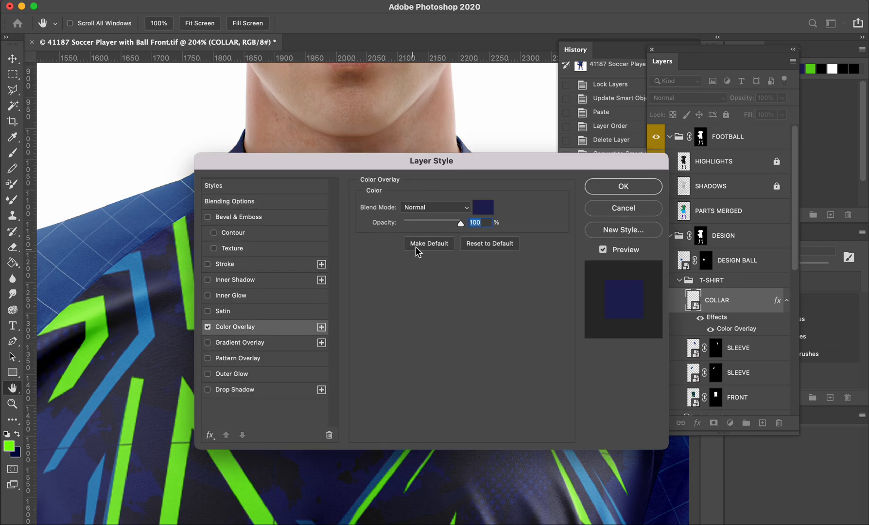
pyautogui.click(484, 208)
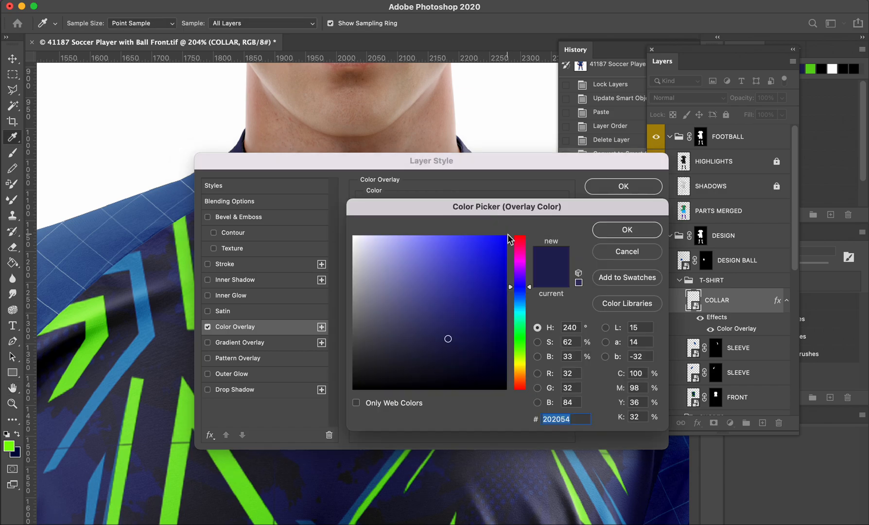
pyautogui.click(9, 446)
pyautogui.click(627, 229)
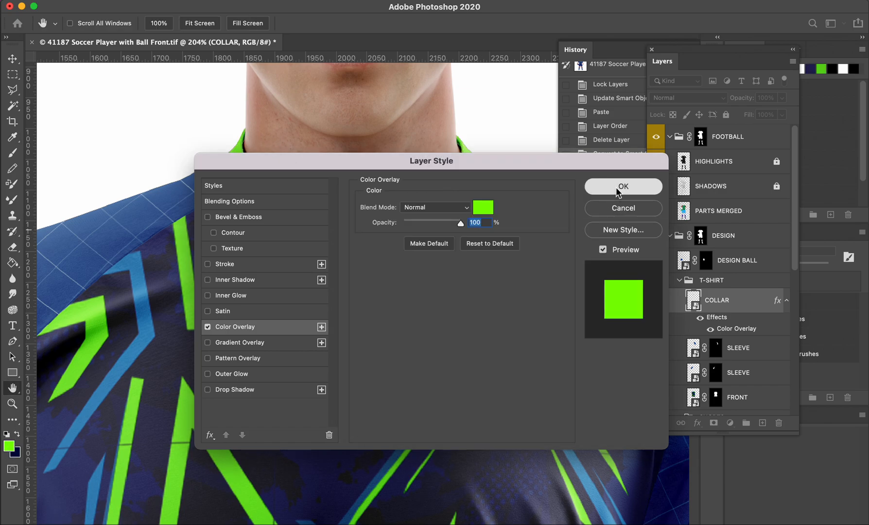
pyautogui.click(619, 187)
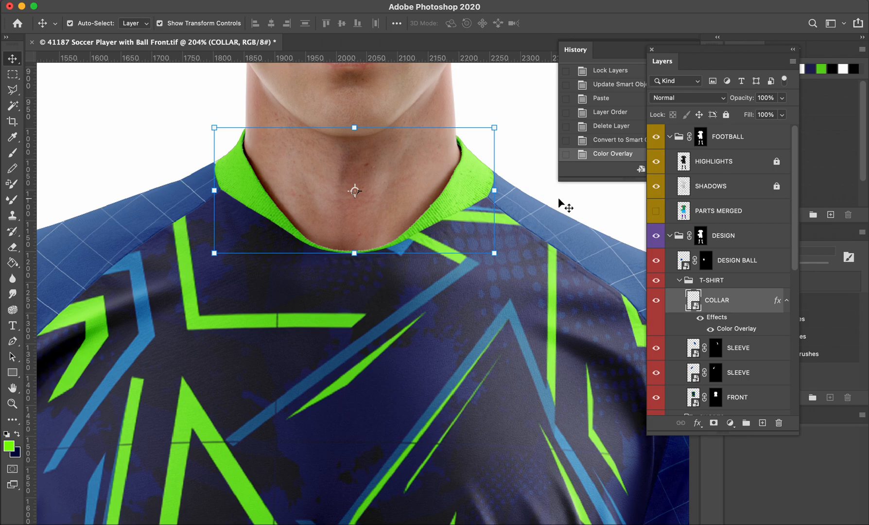
# - Select both SLEEVE layers in the T-SHIRT group and convert them into one smart object
pyautogui.click(588, 241)
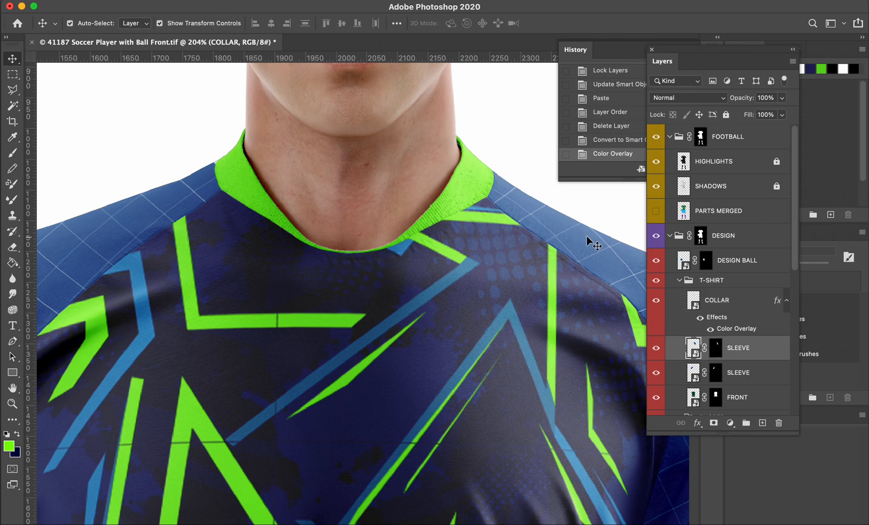
pyautogui.keyDown('shift'); pyautogui.click(156, 207); pyautogui.keyUp('shift')
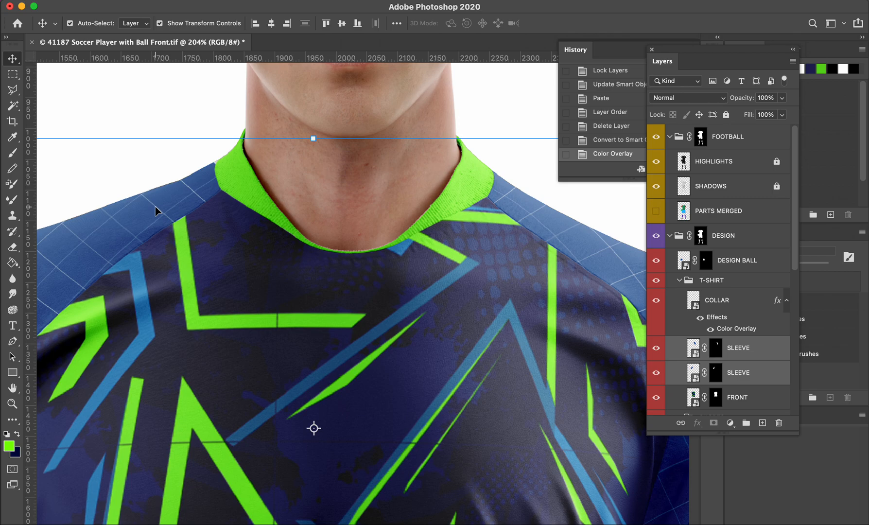
pyautogui.press('super+0')
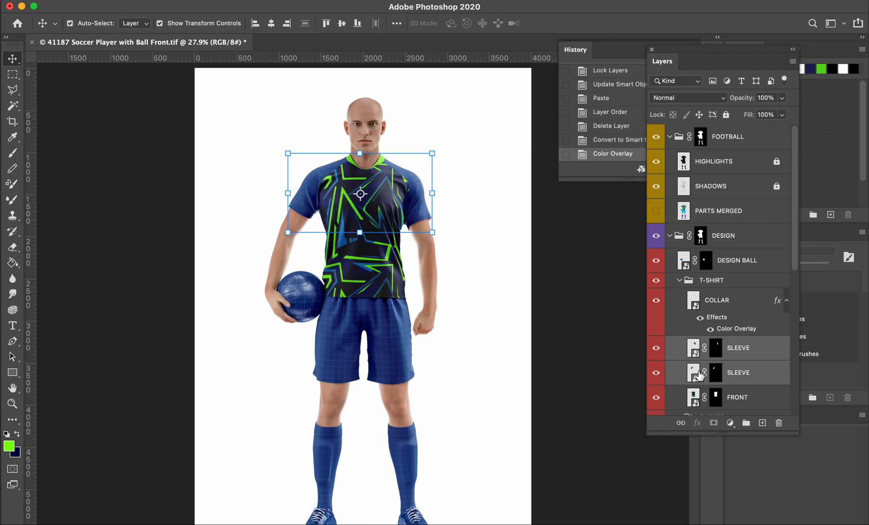
pyautogui.rightClick(753, 354)
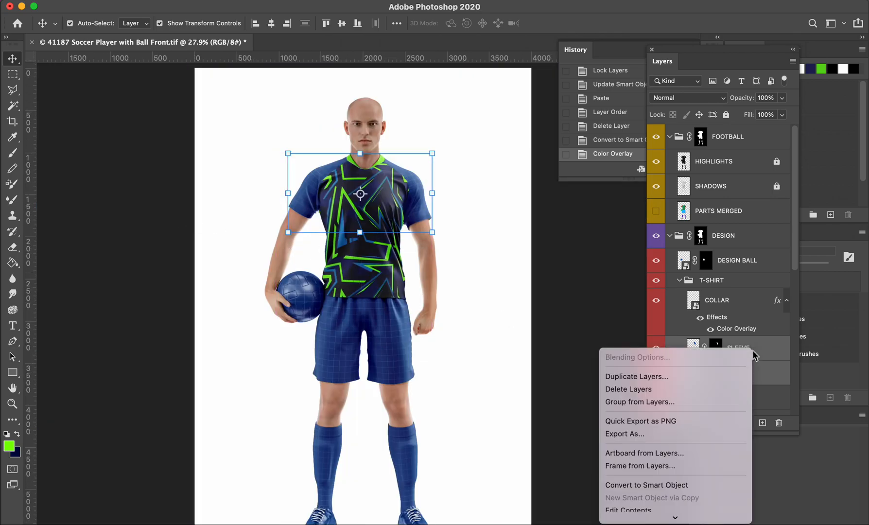
pyautogui.click(703, 421)
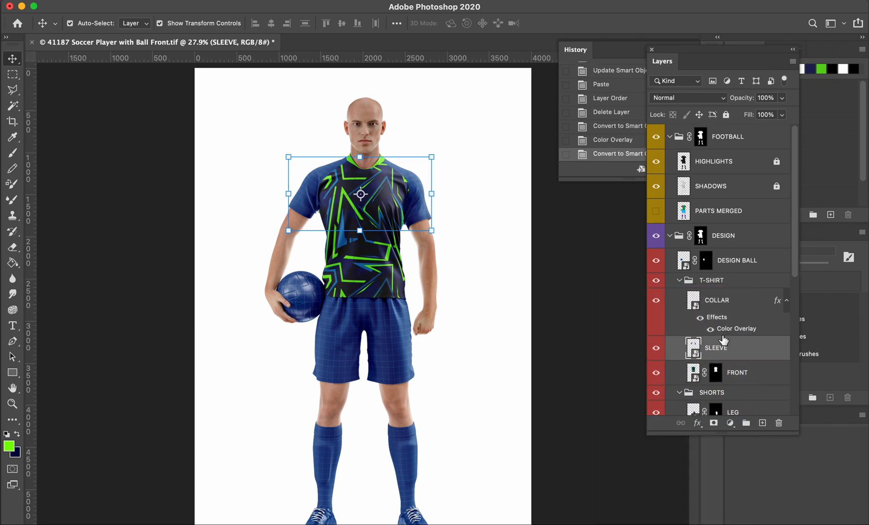
# - Add a Color Overlay to the SLEEVE smart object in the dark navy background colour
pyautogui.doubleClick(750, 348)
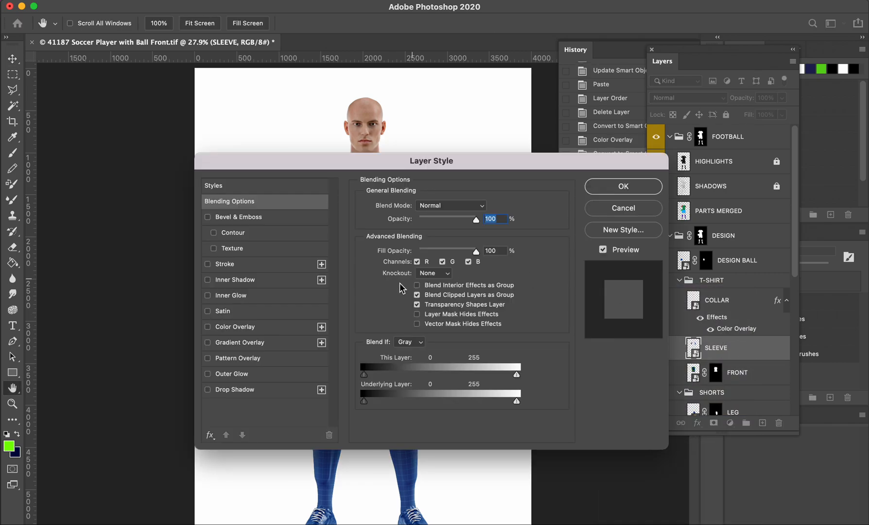
pyautogui.click(254, 329)
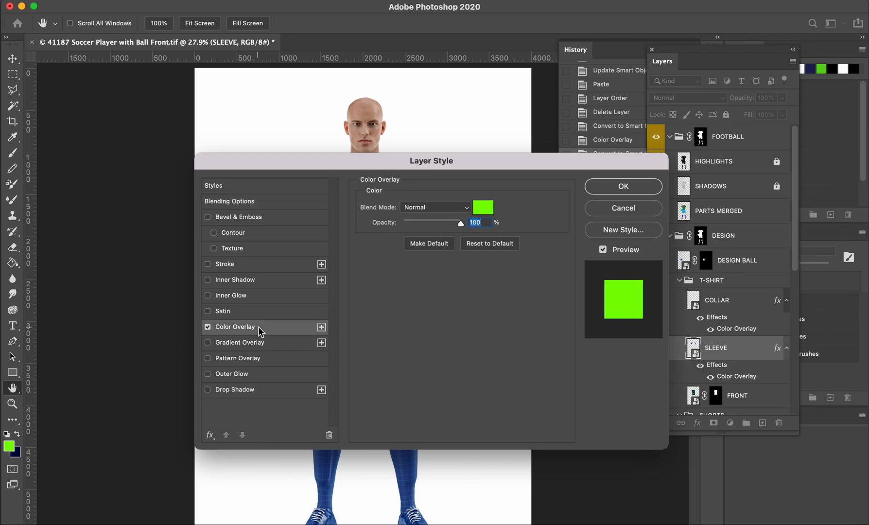
pyautogui.click(483, 208)
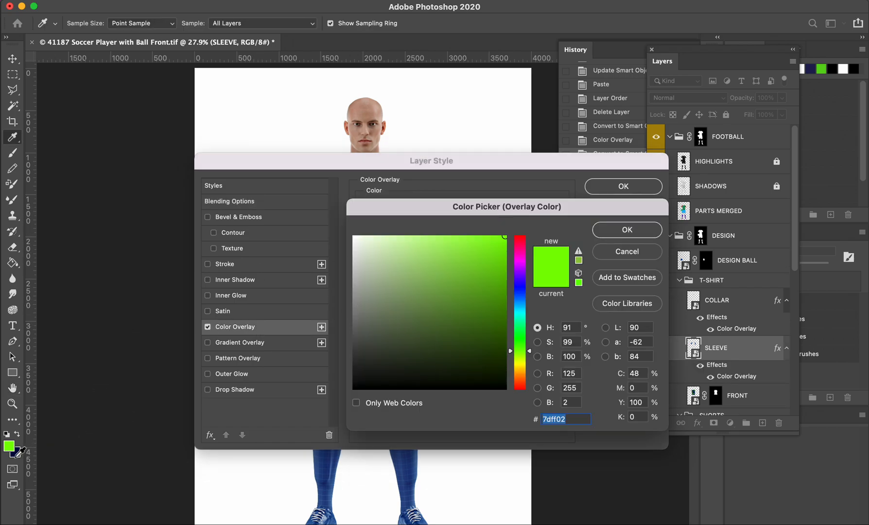
pyautogui.click(17, 453)
pyautogui.click(627, 230)
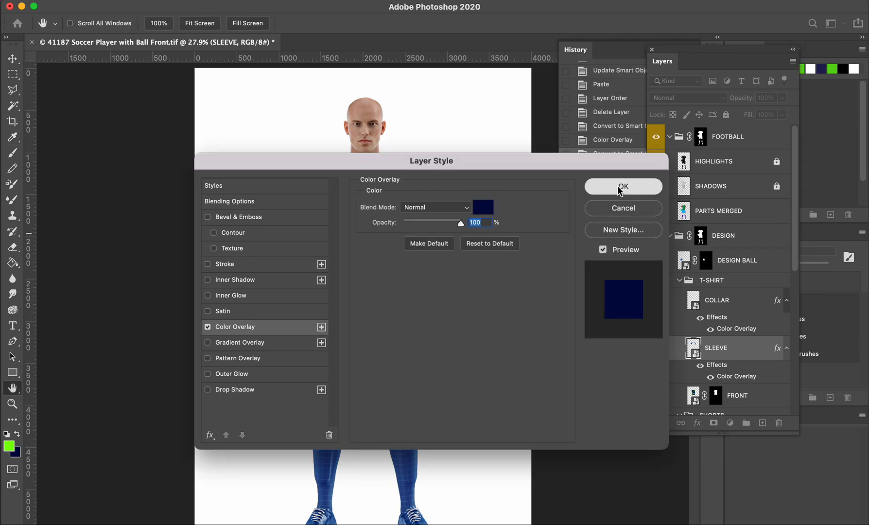
pyautogui.click(620, 188)
# - Select both LEG layers of the SHORTS group and convert them into one smart object
pyautogui.press('z')
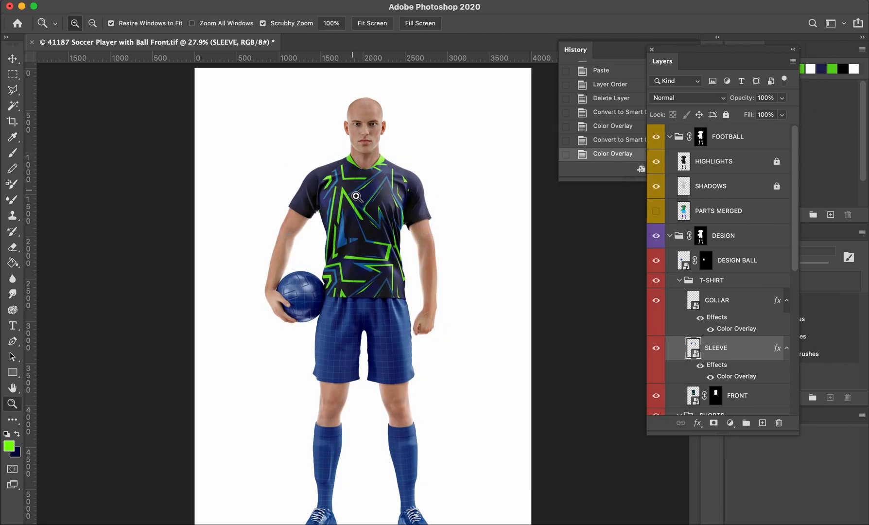
pyautogui.press('v')
pyautogui.click(396, 346)
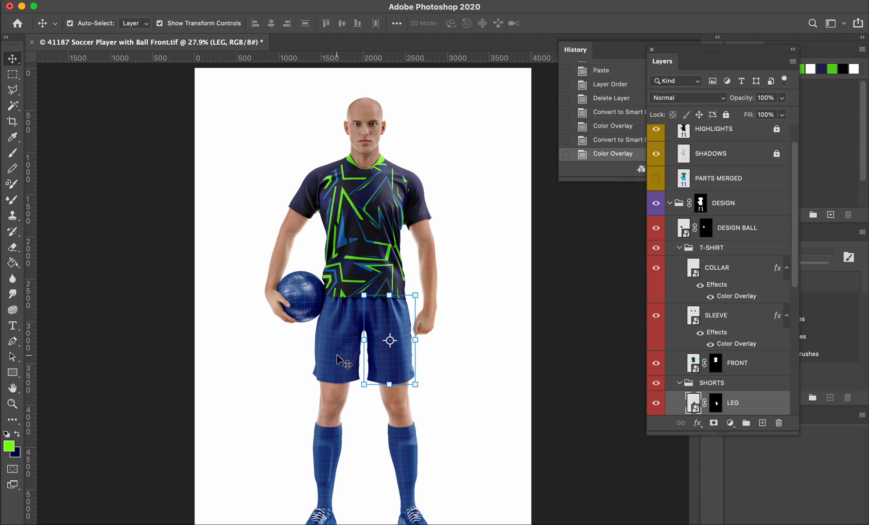
pyautogui.keyDown('shift'); pyautogui.click(341, 361); pyautogui.keyUp('shift')
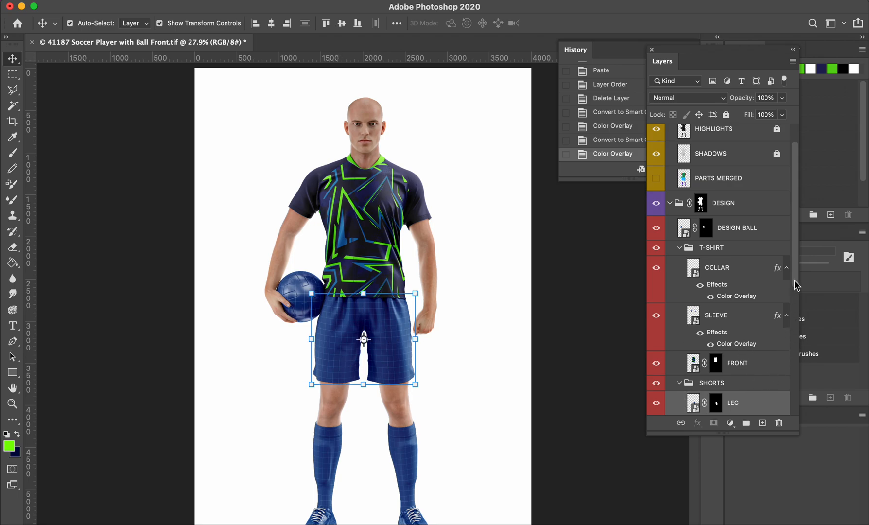
pyautogui.scroll(-3, 792, 302)
pyautogui.rightClick(754, 339)
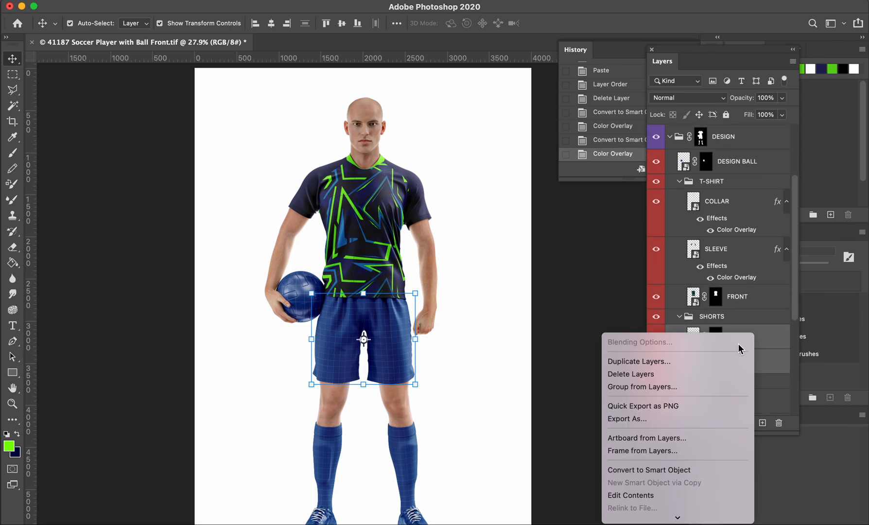
pyautogui.click(717, 471)
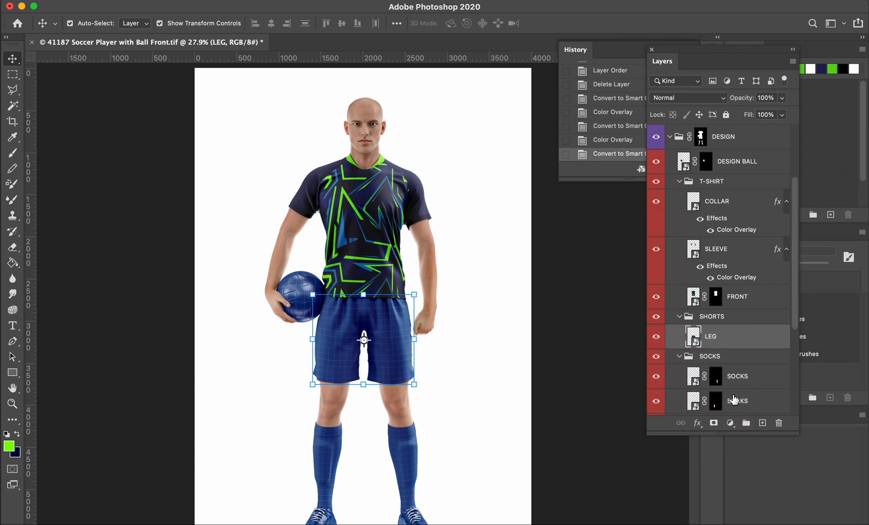
# - Add a Color Overlay in the dark navy colour to the LEG smart object of the SHORTS group
pyautogui.doubleClick(753, 340)
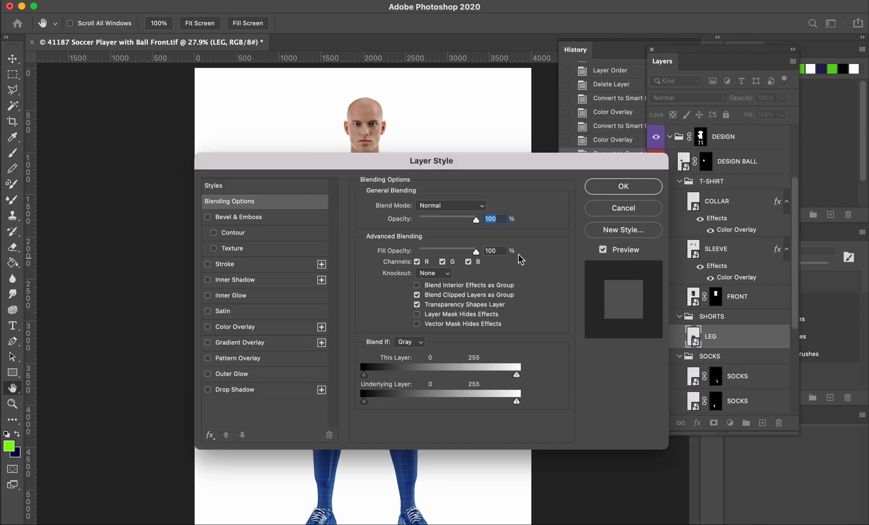
pyautogui.click(262, 326)
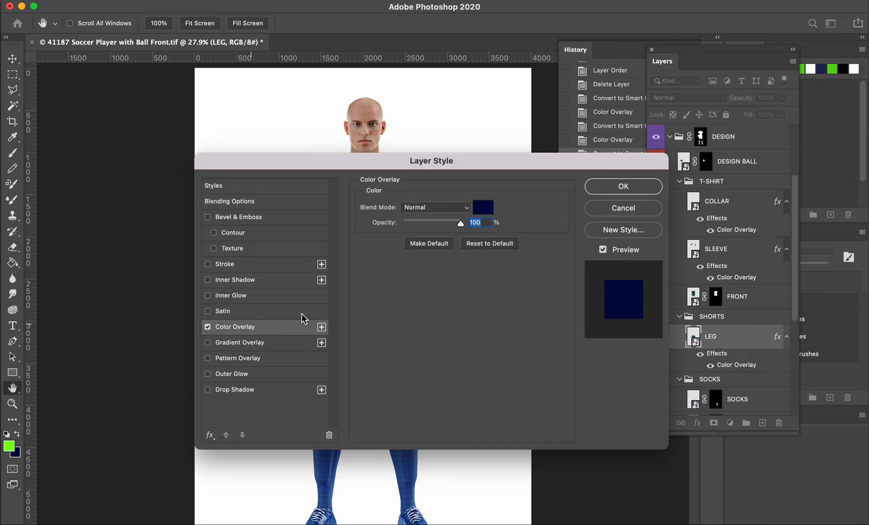
pyautogui.click(623, 186)
# - Select both SOCKS layers in the SOCKS group and convert them into one smart object
pyautogui.press('z')
pyautogui.click(404, 306)
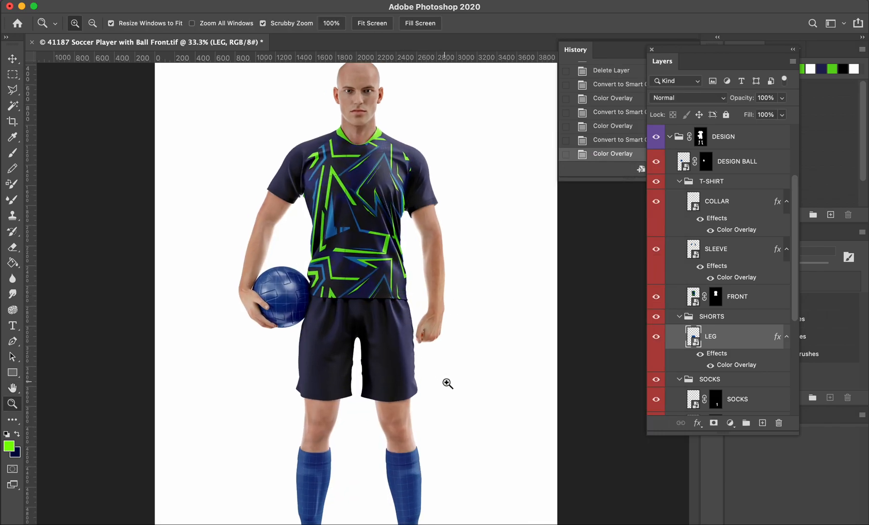
pyautogui.scroll(-4, 446, 389)
pyautogui.press('v')
pyautogui.click(390, 392)
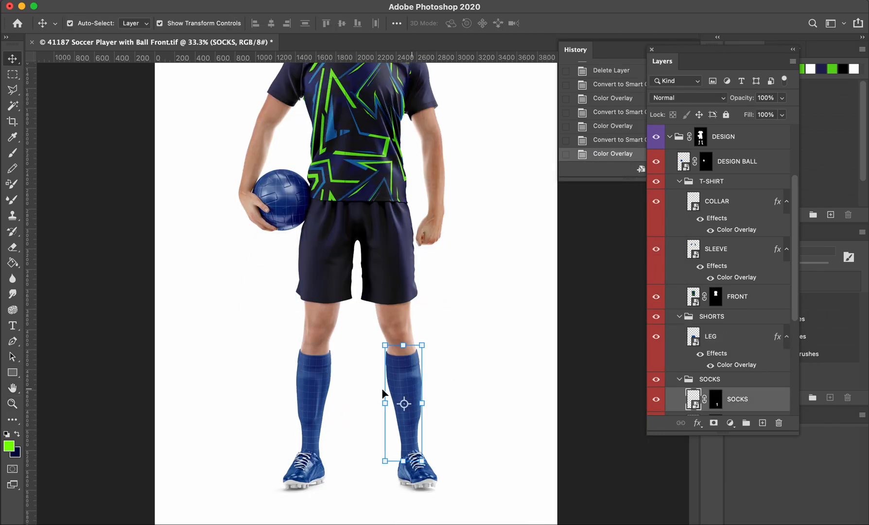
pyautogui.keyDown('shift'); pyautogui.click(319, 390); pyautogui.keyUp('shift')
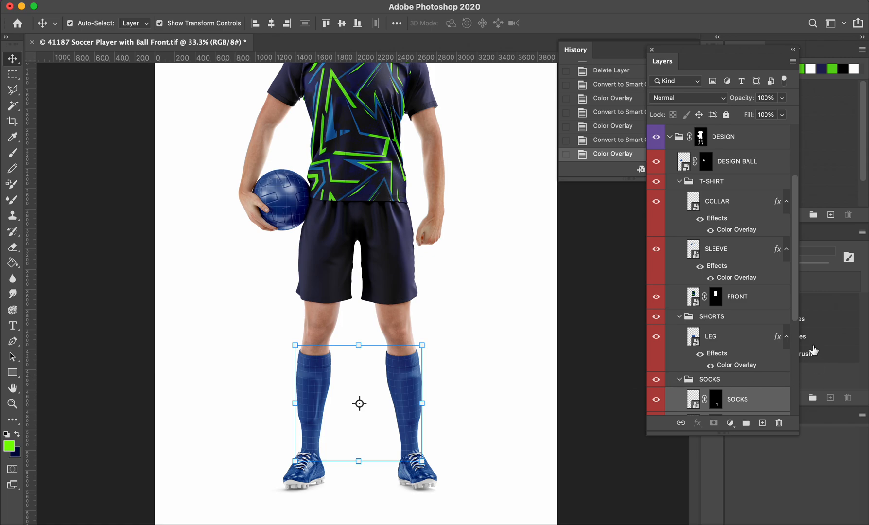
pyautogui.moveTo(795, 316); pyautogui.dragTo(795, 363)
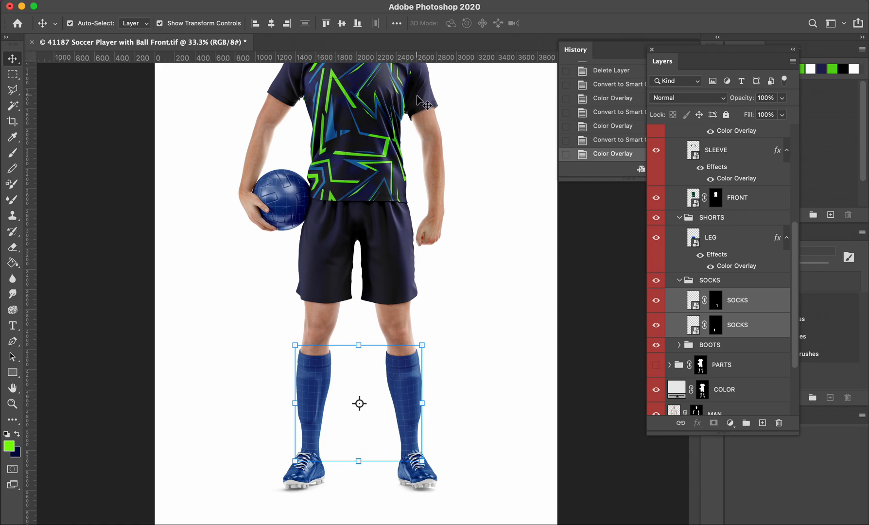
pyautogui.rightClick(757, 311)
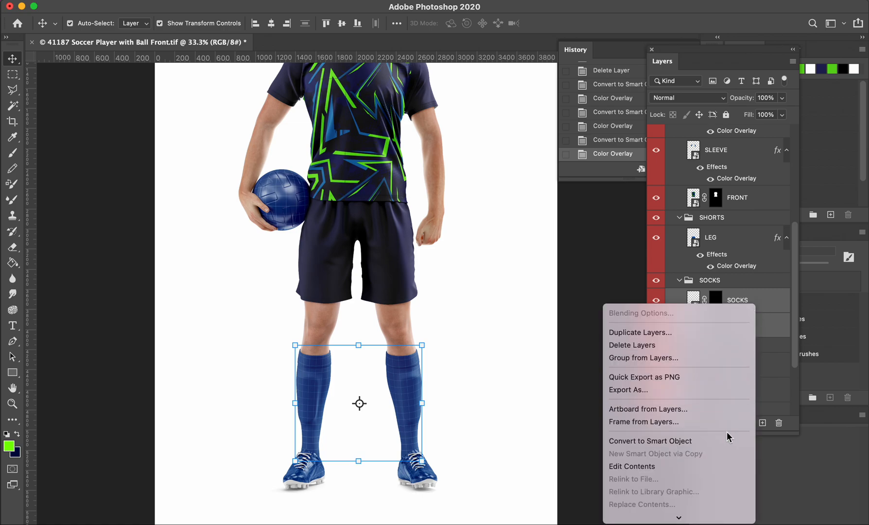
pyautogui.click(767, 302)
pyautogui.rightClick(762, 304)
pyautogui.click(724, 439)
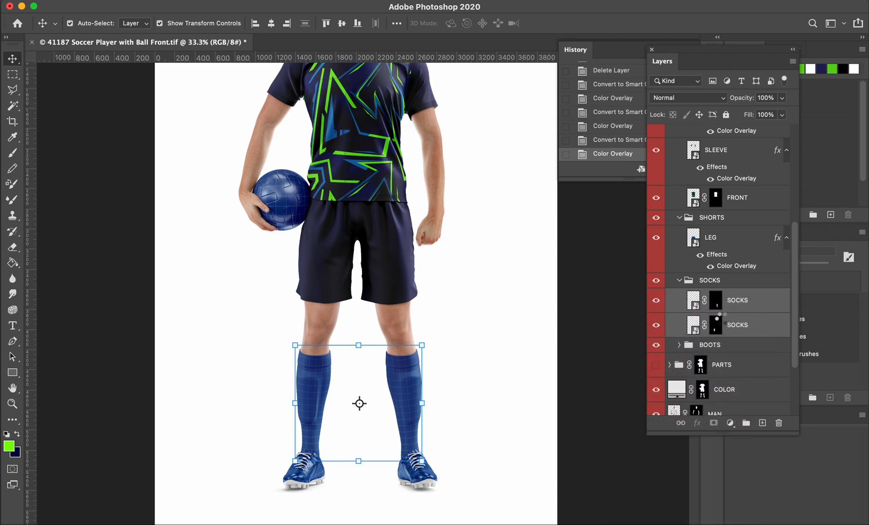
# - Add a Color Overlay to the SOCKS smart object in the bright green foreground colour (#7dff02)
pyautogui.doubleClick(758, 304)
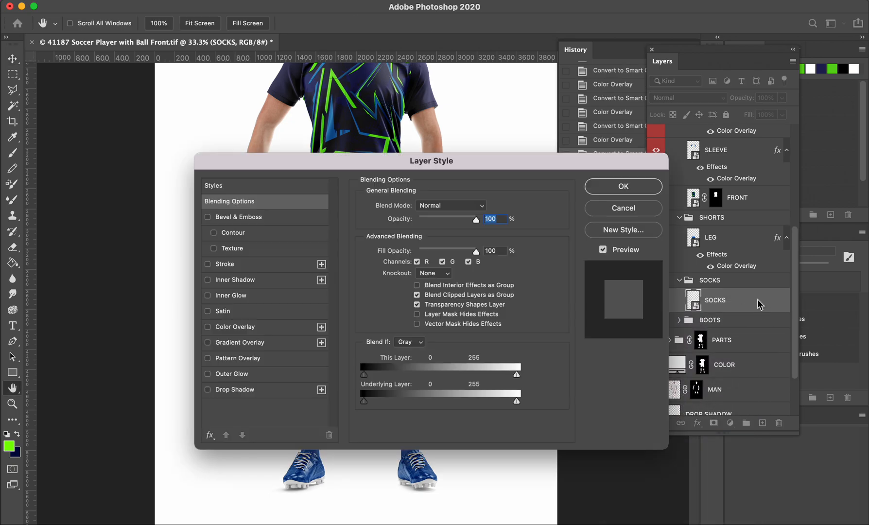
pyautogui.click(269, 326)
pyautogui.click(486, 209)
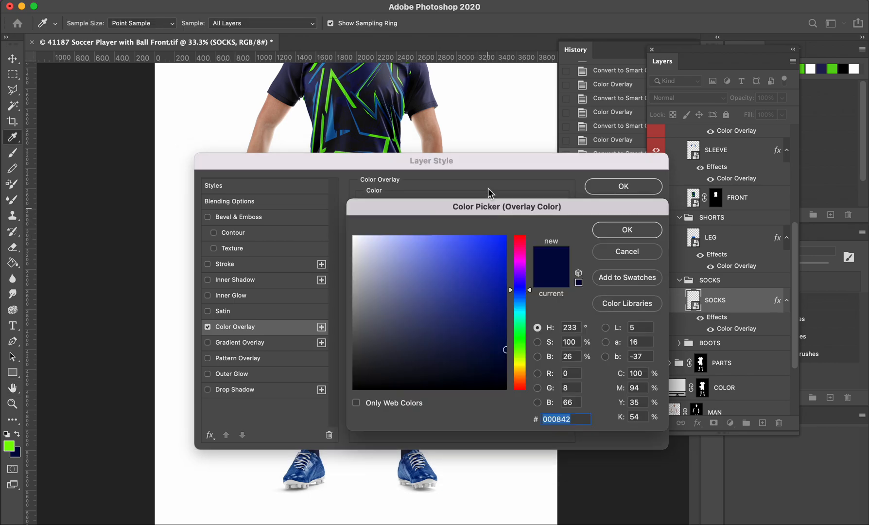
pyautogui.click(7, 450)
pyautogui.click(627, 229)
pyautogui.click(623, 186)
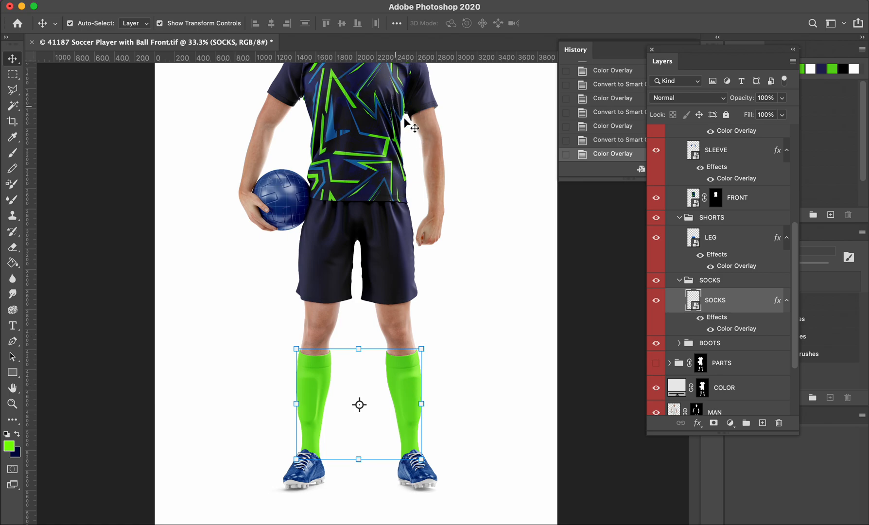
# - Add a Color Overlay to the whole BOOTS group in the dark navy background colour (#000842)
pyautogui.scroll(1, 438, 239)
pyautogui.scroll(1, 439, 239)
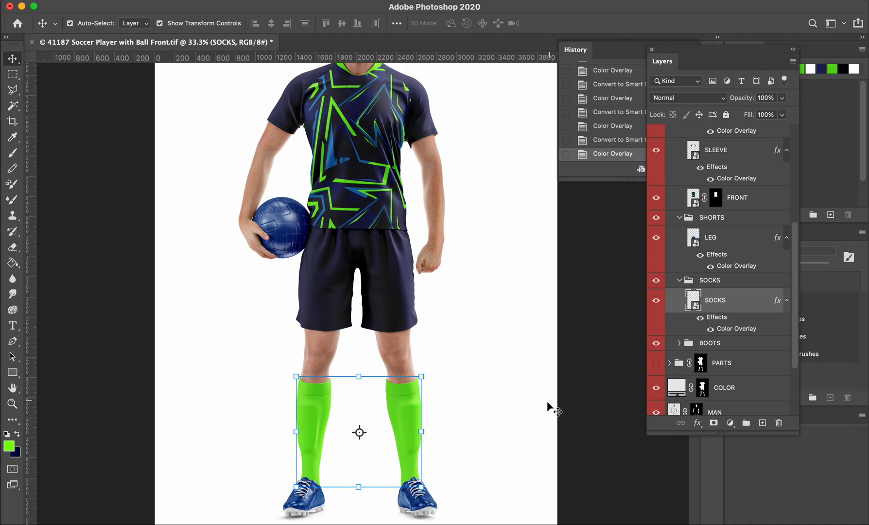
pyautogui.scroll(-3, 518, 431)
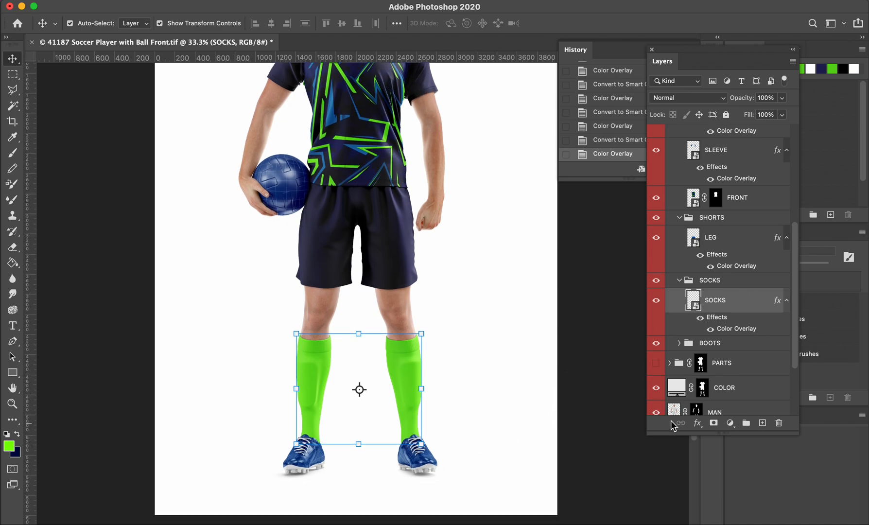
pyautogui.click(431, 464)
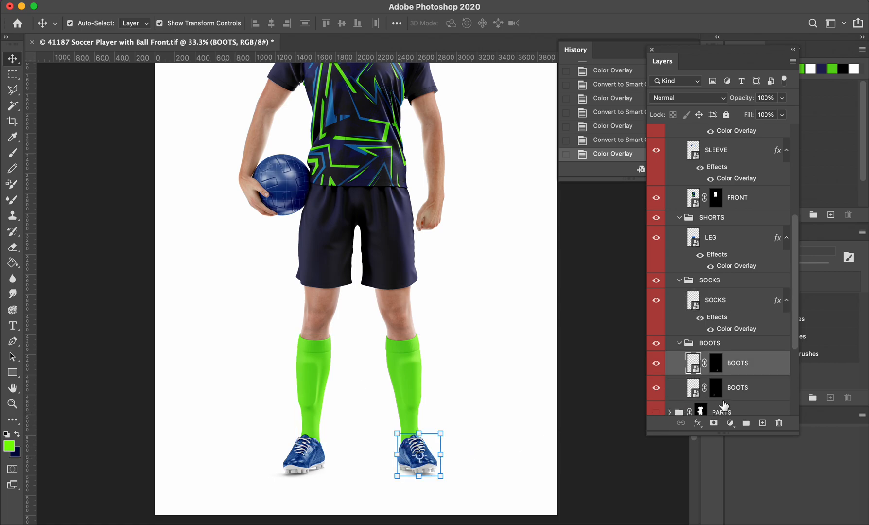
pyautogui.click(744, 347)
pyautogui.doubleClick(743, 347)
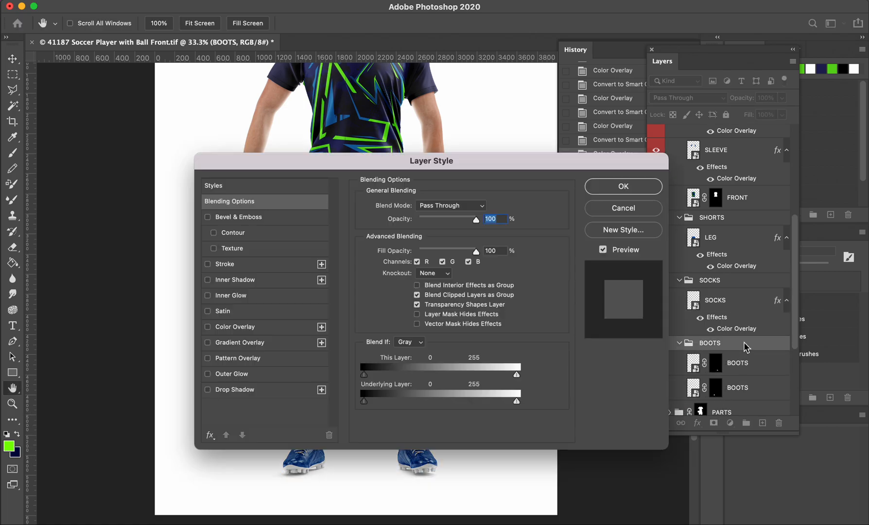
pyautogui.click(266, 332)
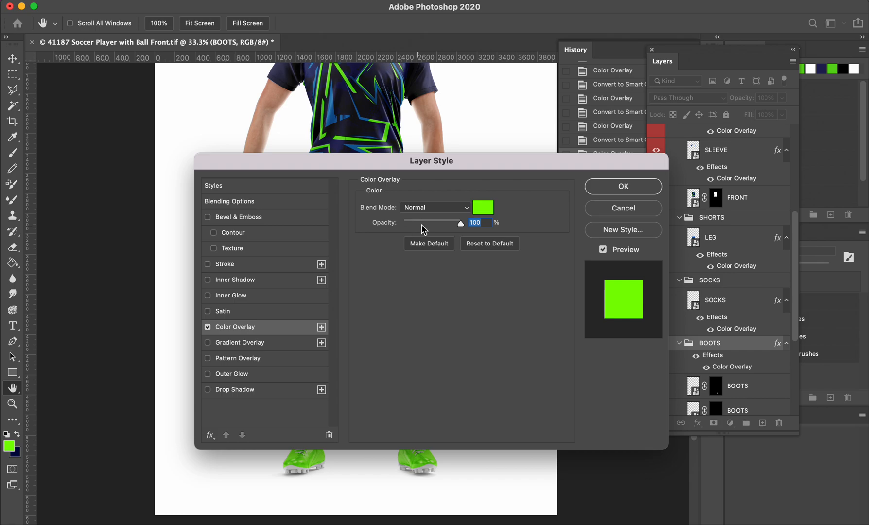
pyautogui.moveTo(479, 164); pyautogui.dragTo(668, 19)
pyautogui.click(669, 64)
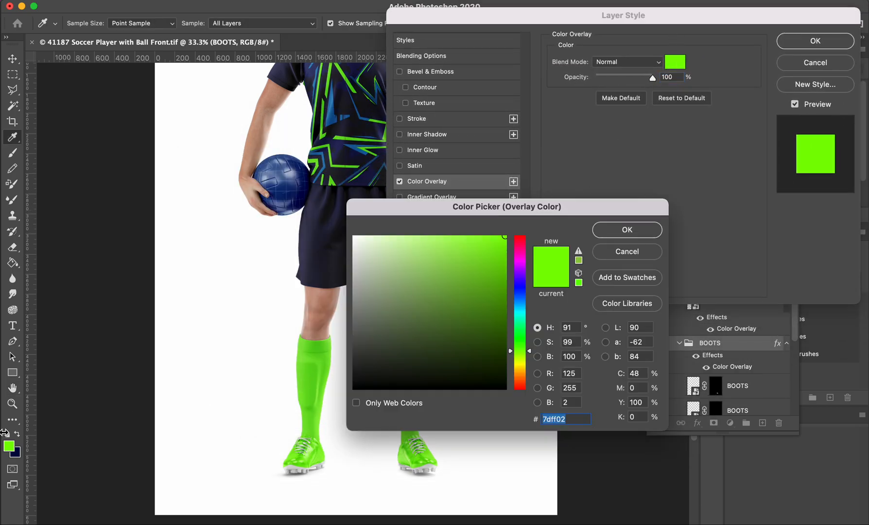
pyautogui.click(17, 452)
pyautogui.click(640, 230)
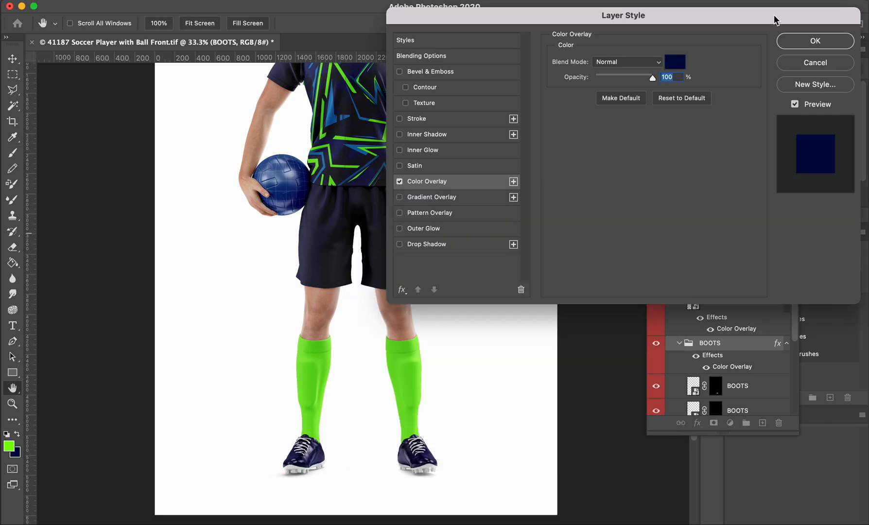
pyautogui.click(810, 43)
# - Add a Color Overlay to the DESIGN BALL layer in the bright green foreground colour (#7dff02)
pyautogui.click(293, 185)
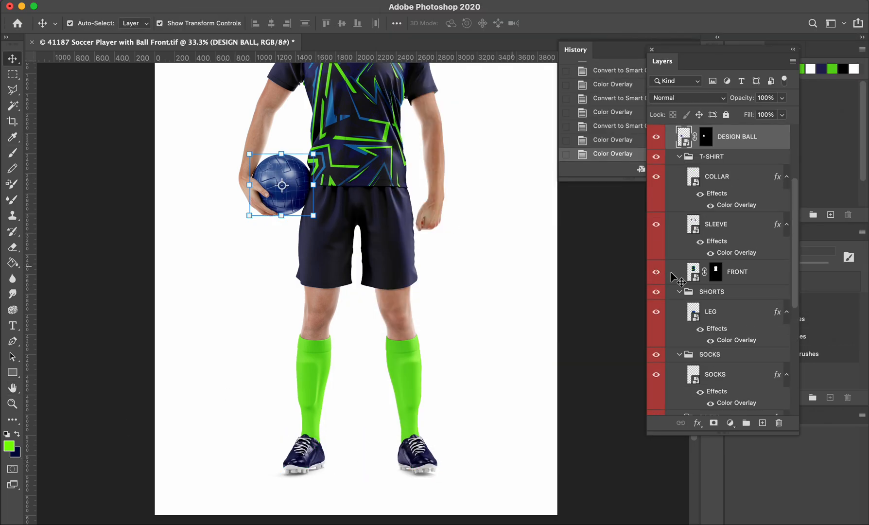
pyautogui.doubleClick(765, 143)
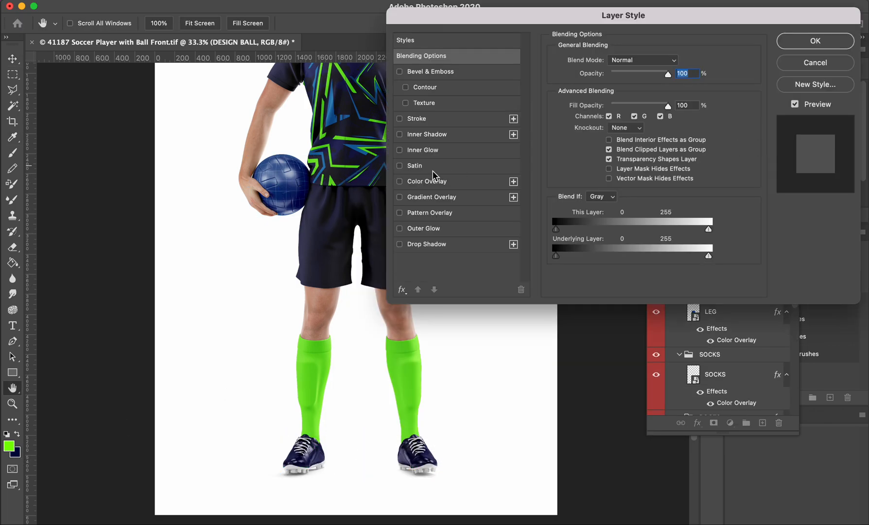
pyautogui.click(470, 179)
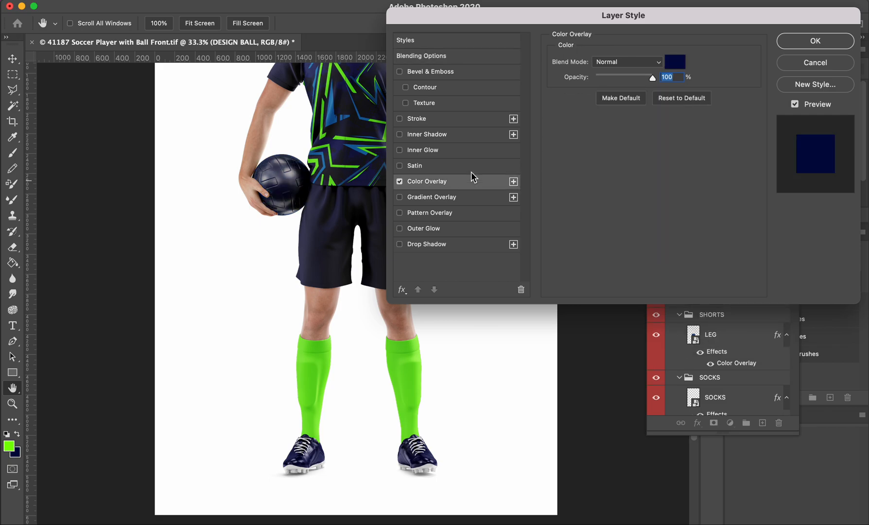
pyautogui.click(679, 66)
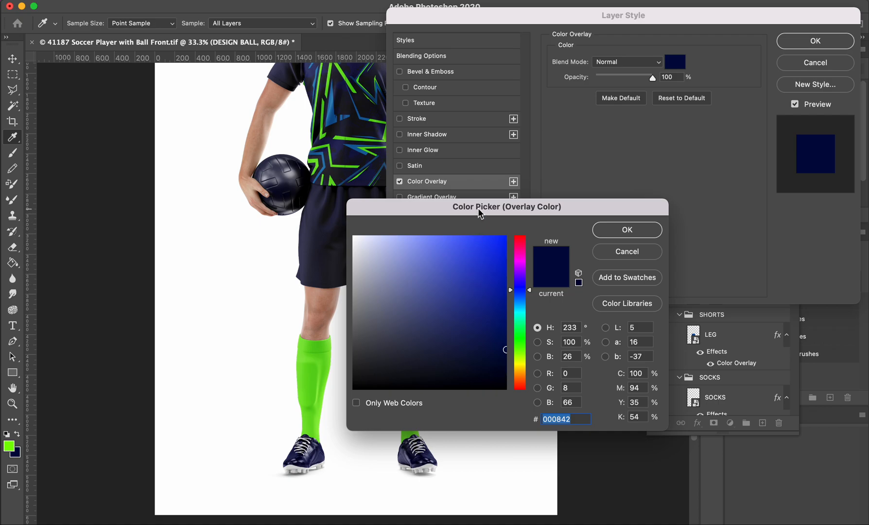
pyautogui.moveTo(479, 212); pyautogui.dragTo(549, 218)
pyautogui.scroll(5, 326, 388)
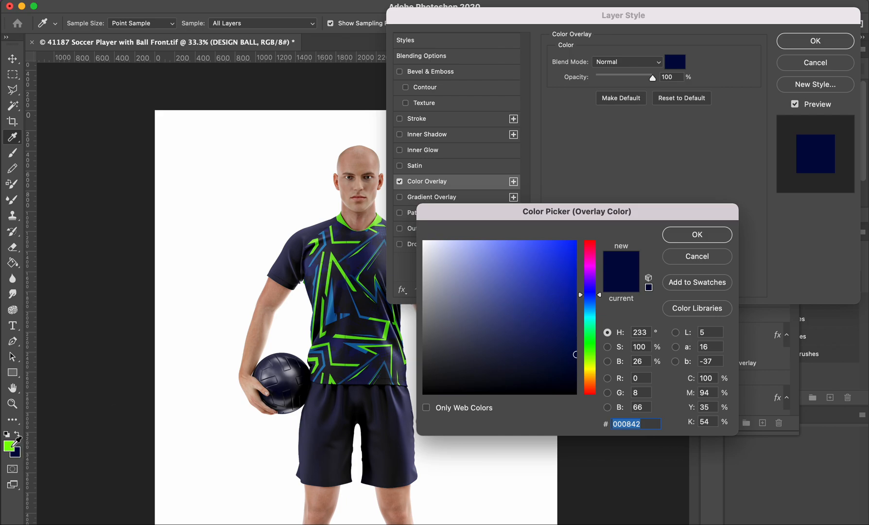
pyautogui.click(11, 445)
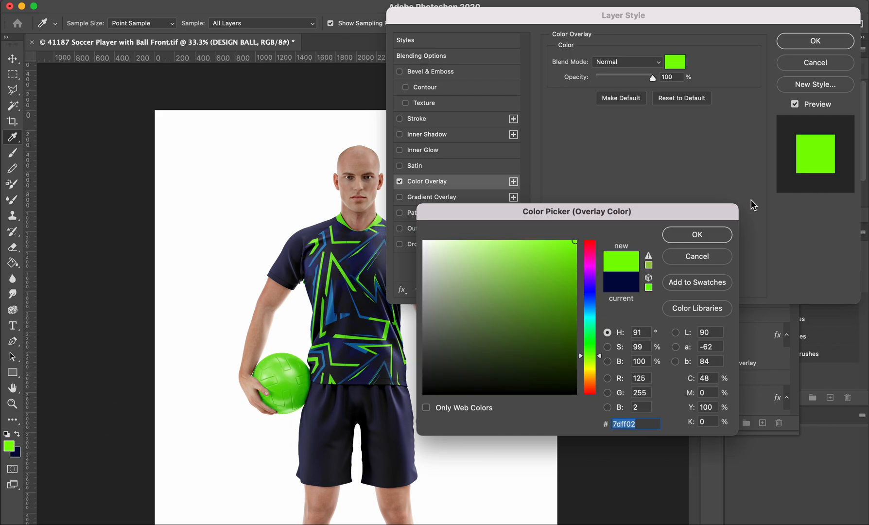
pyautogui.click(696, 236)
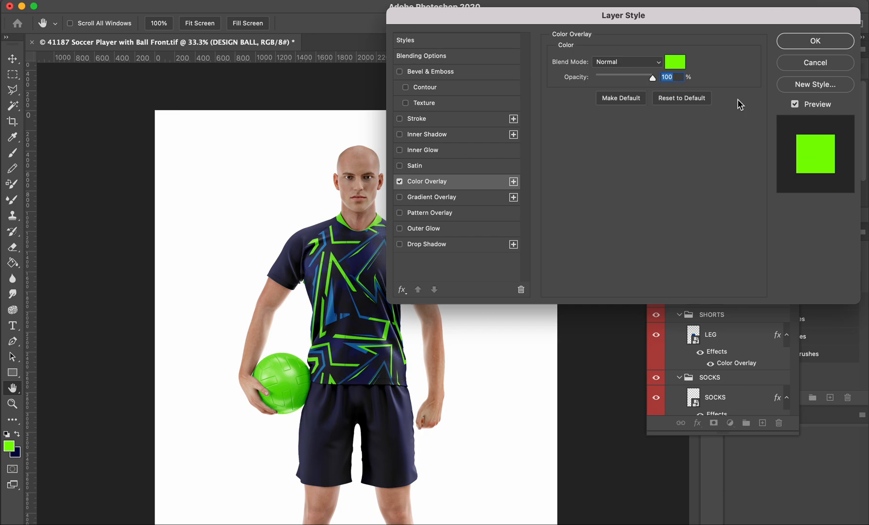
pyautogui.click(816, 41)
pyautogui.press('a')
pyautogui.moveTo(447, 368); pyautogui.dragTo(465, 181)
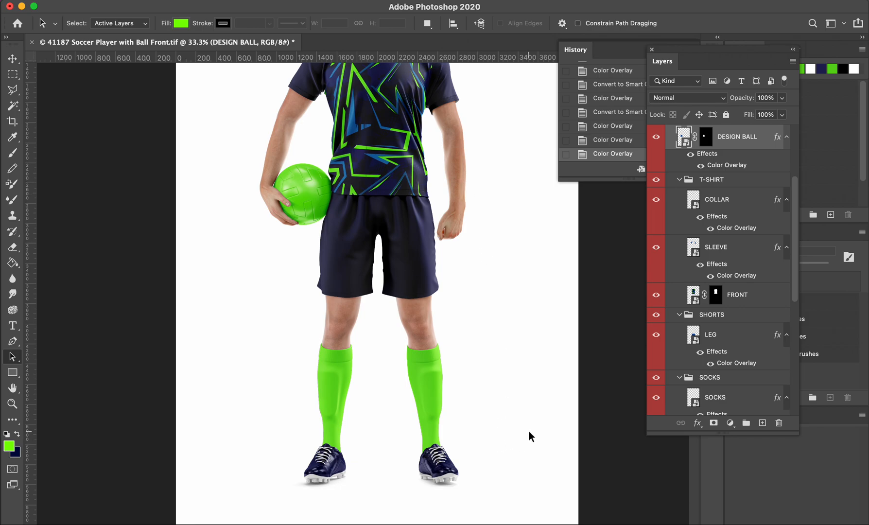
pyautogui.press('z')
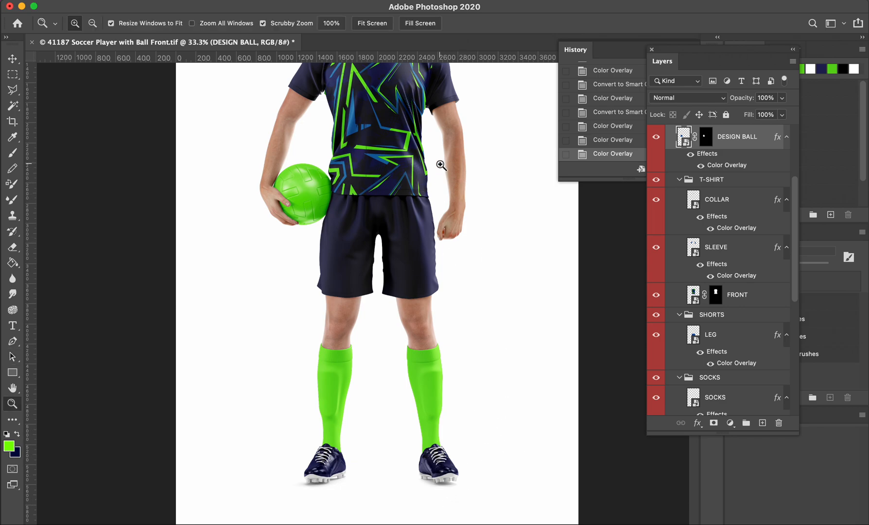
pyautogui.moveTo(443, 184); pyautogui.dragTo(436, 226)
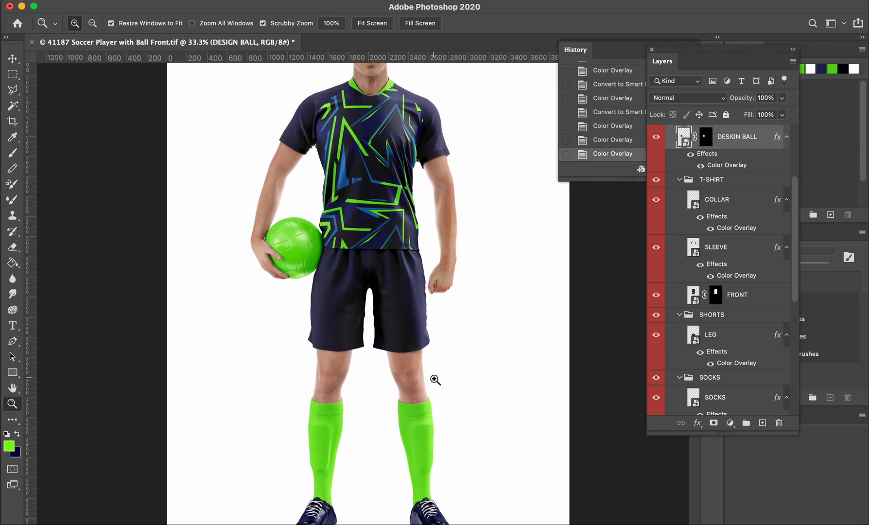
pyautogui.moveTo(434, 409); pyautogui.dragTo(431, 374)
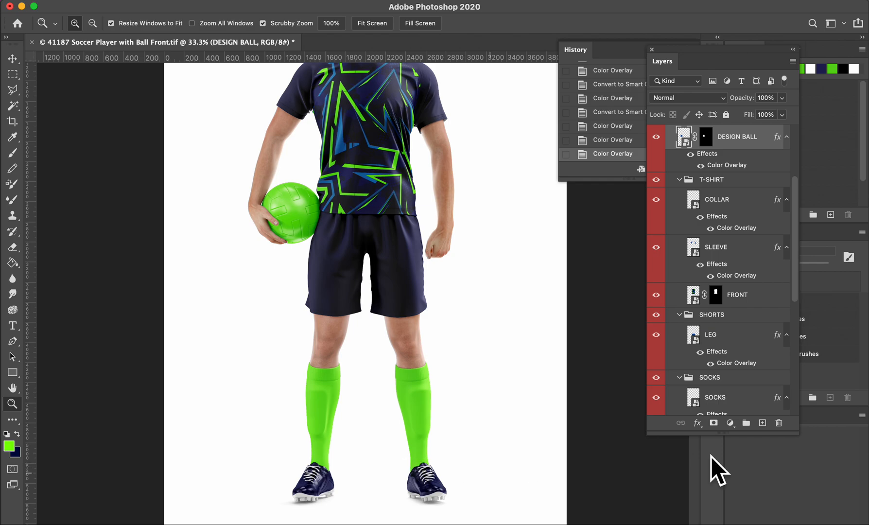
# - Turn on the visibility of the PARTS group to colour the boot laces and soles, and expand the group to reveal its subgroups
pyautogui.moveTo(794, 287); pyautogui.dragTo(788, 393)
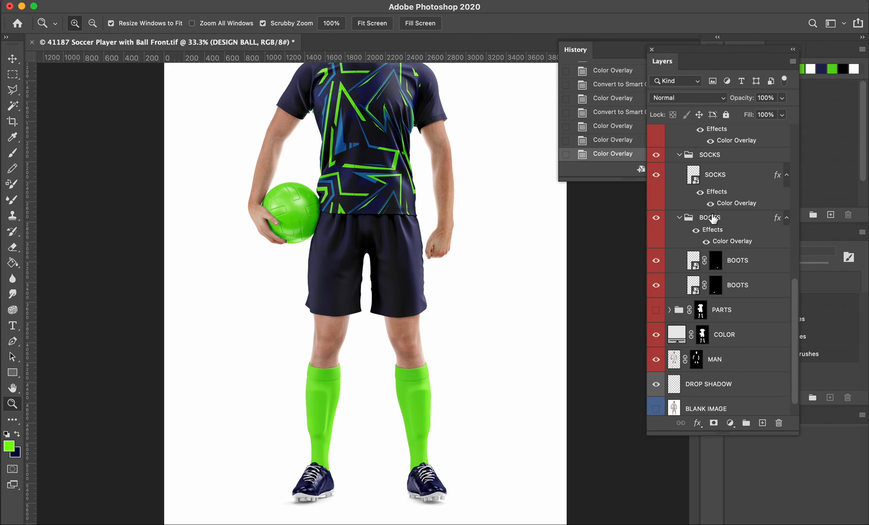
pyautogui.moveTo(426, 481); pyautogui.dragTo(520, 399)
pyautogui.press('a')
pyautogui.press('v')
pyautogui.click(739, 223)
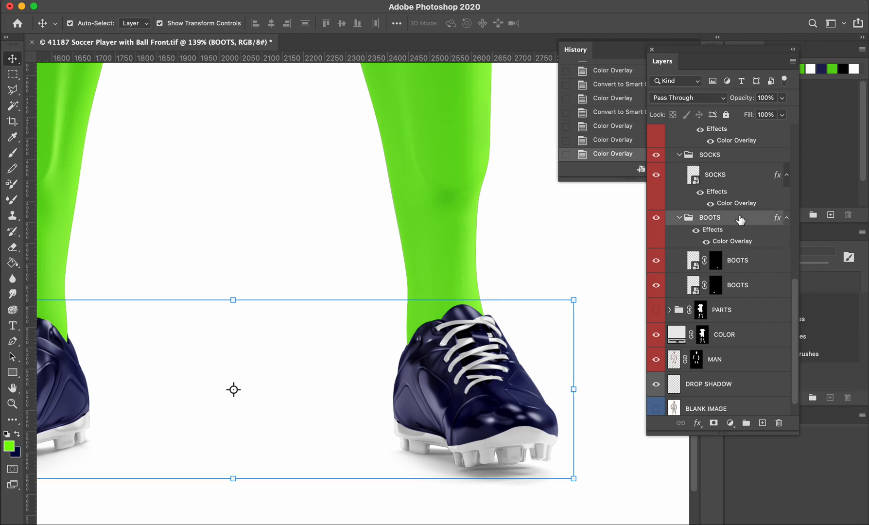
pyautogui.click(465, 359)
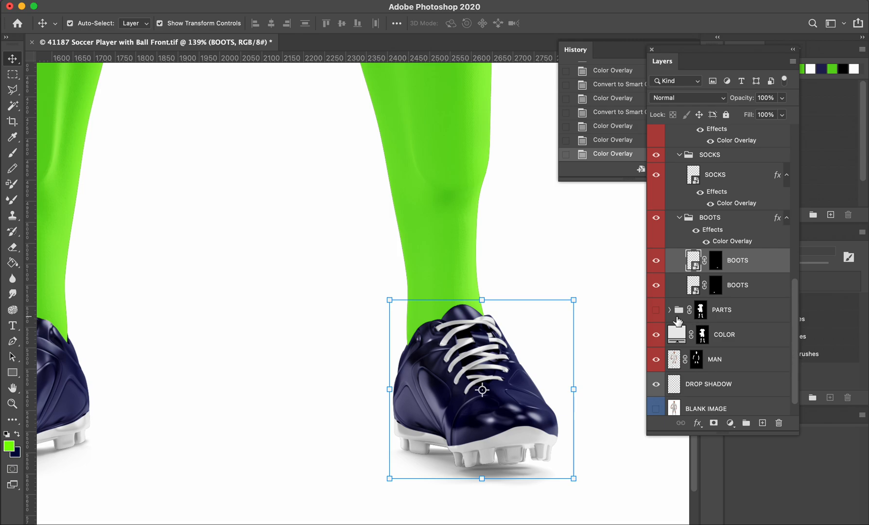
pyautogui.click(656, 310)
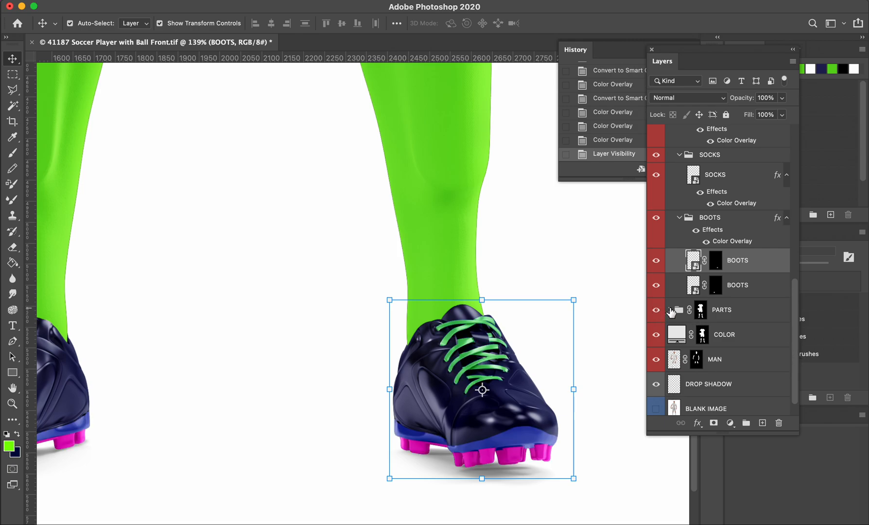
pyautogui.click(670, 310)
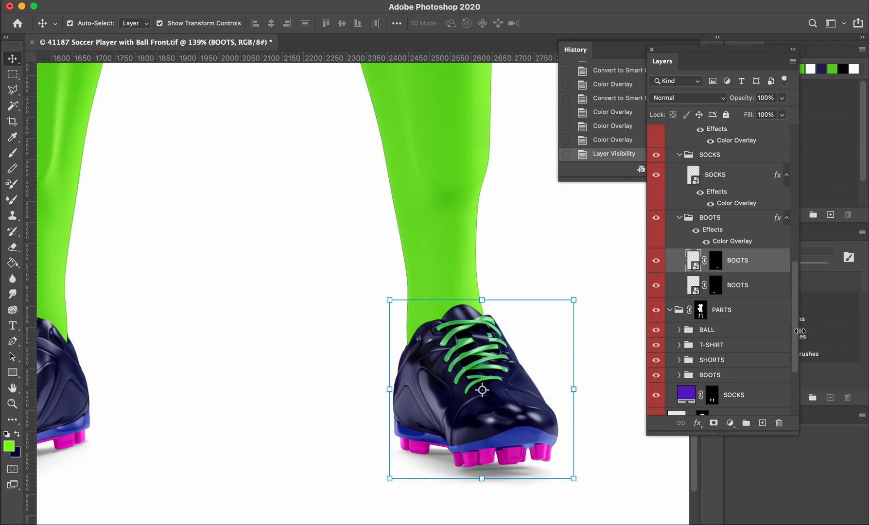
pyautogui.moveTo(795, 351); pyautogui.dragTo(795, 377)
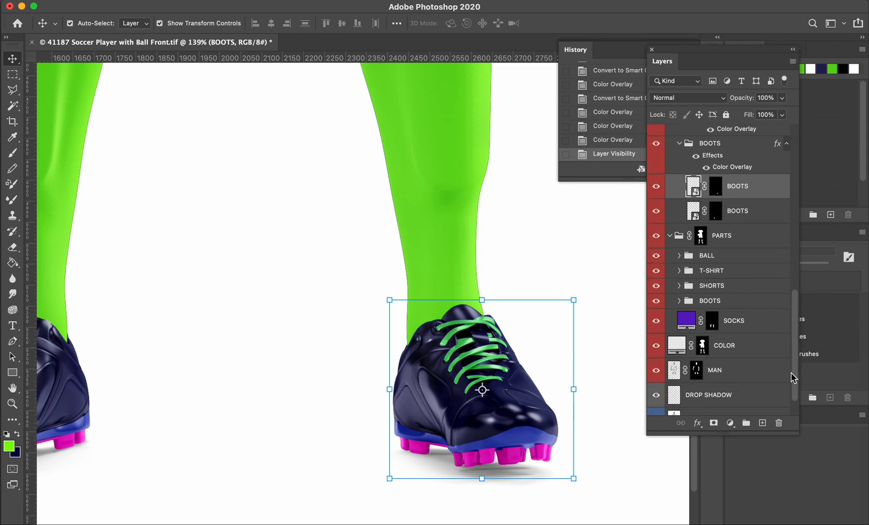
# - Expand the BOOTS subgroup in PARTS and recolour the boot studs' fill layer with the bright green foreground colour (#7dff02)
pyautogui.click(679, 301)
pyautogui.moveTo(795, 345); pyautogui.dragTo(791, 371)
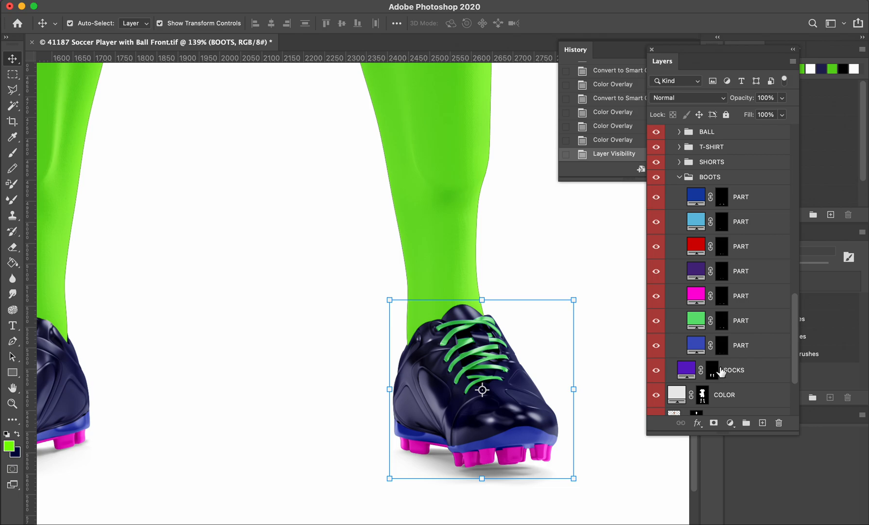
pyautogui.click(514, 464)
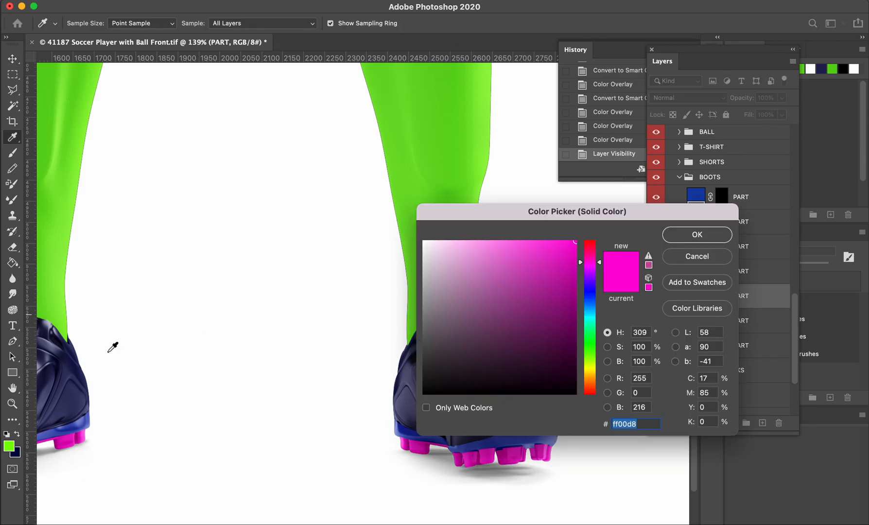
pyautogui.click(9, 446)
pyautogui.click(697, 234)
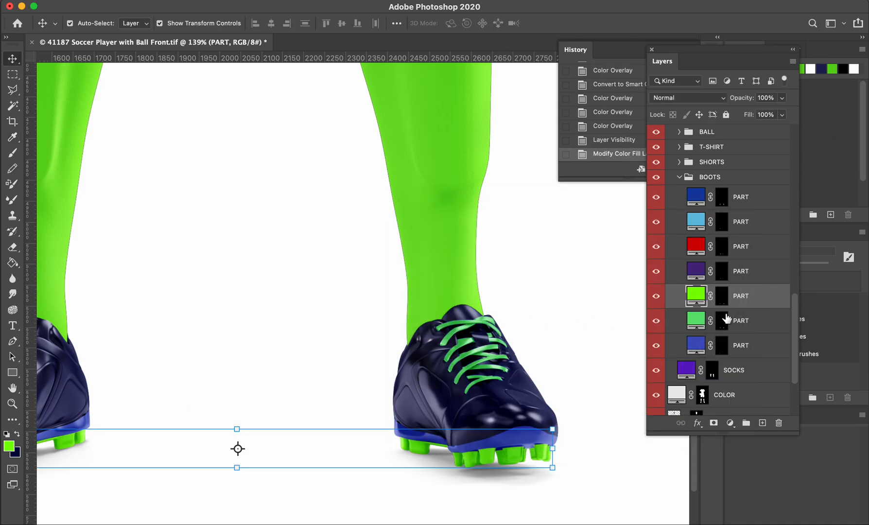
# - Recolour the boot laces' fill layer with the same bright green foreground colour (#7dff02)
pyautogui.click(694, 322)
pyautogui.doubleClick(694, 322)
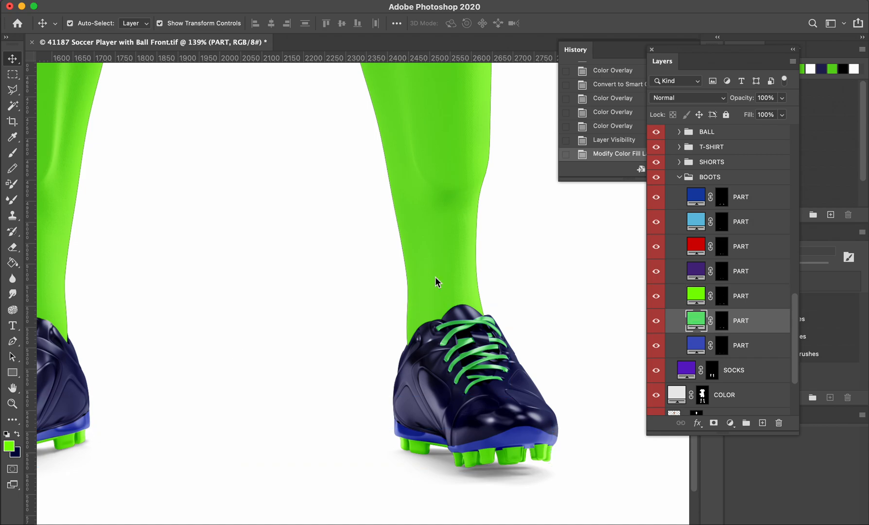
pyautogui.click(8, 445)
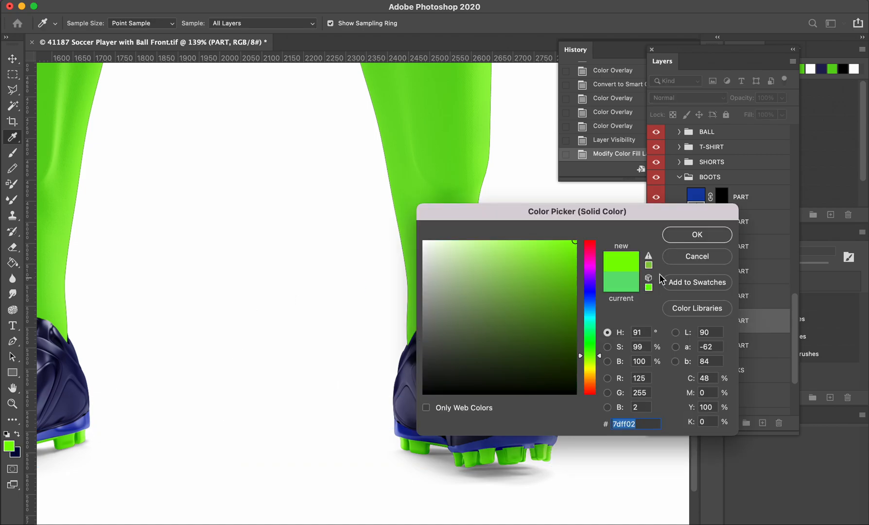
pyautogui.click(695, 235)
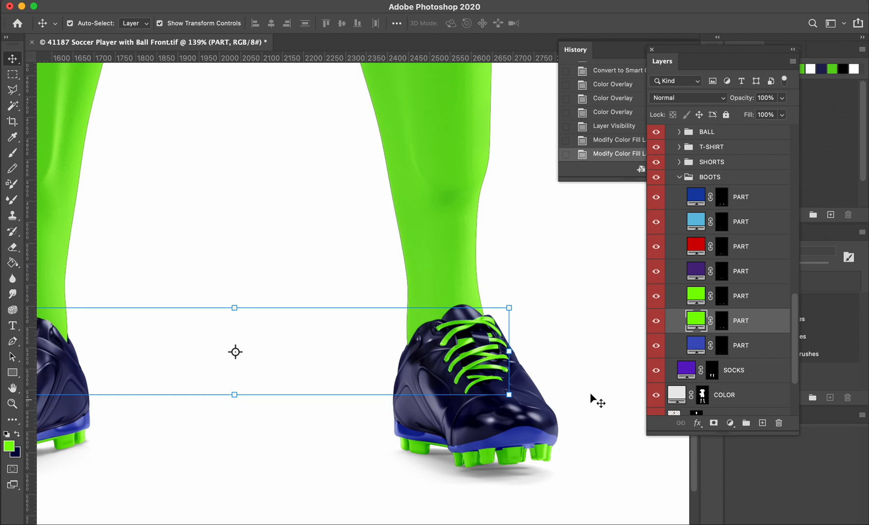
# - Examine the recoloured front mockup as a whole and close up on the patterned shirt, ball and shorts
pyautogui.press('a')
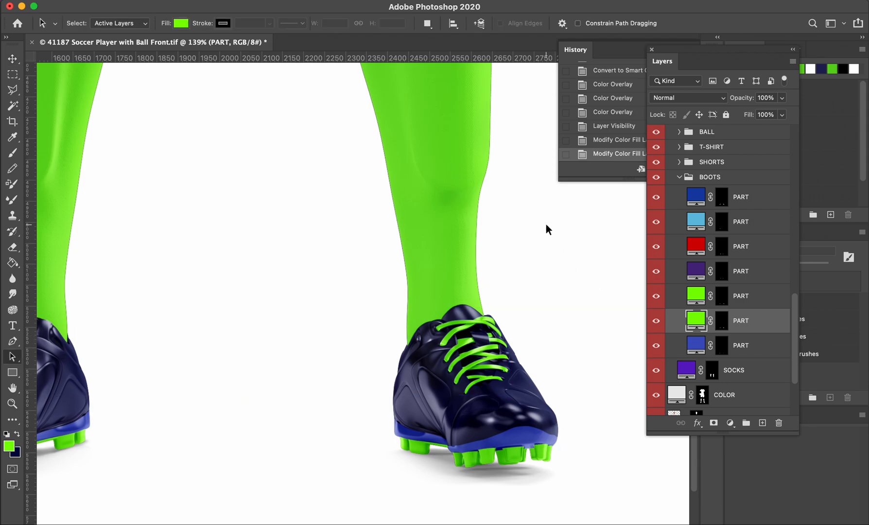
pyautogui.press('super+0')
pyautogui.press('z')
pyautogui.click(427, 425)
pyautogui.moveTo(427, 425); pyautogui.dragTo(468, 305)
pyautogui.press('a')
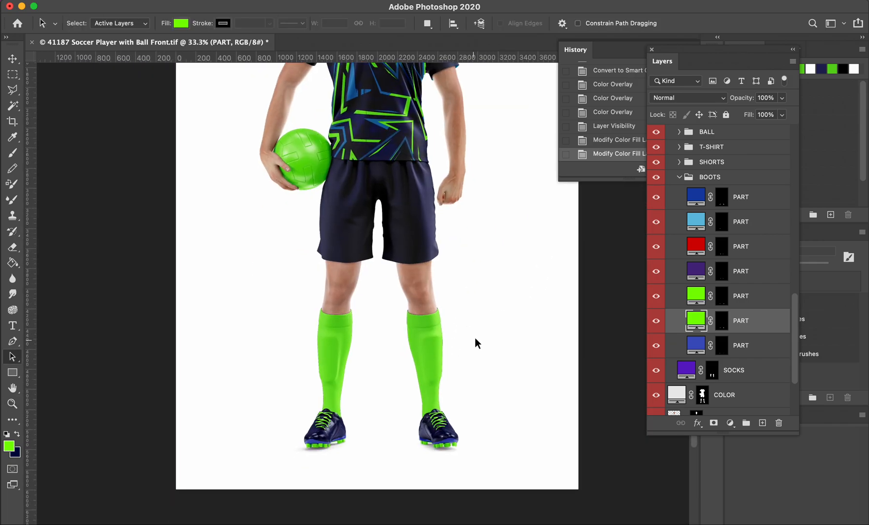
pyautogui.moveTo(484, 268); pyautogui.dragTo(477, 370)
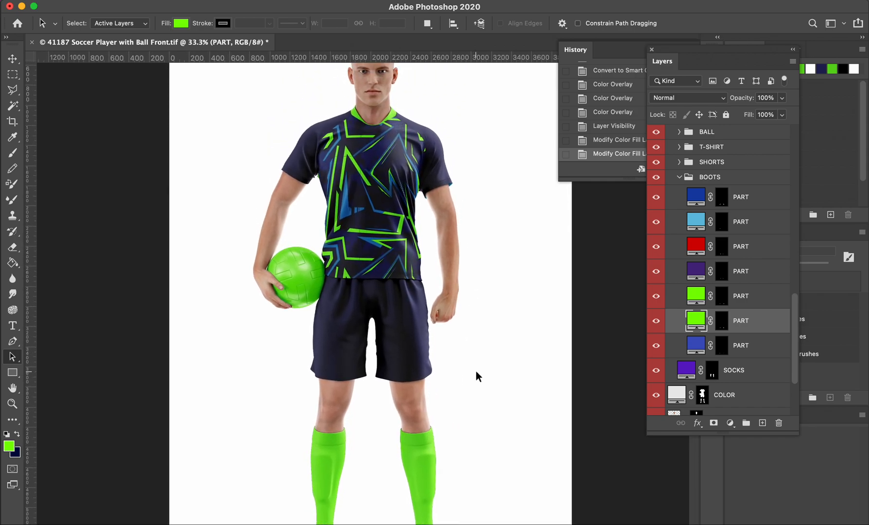
pyautogui.press('z')
pyautogui.moveTo(372, 149); pyautogui.dragTo(404, 242)
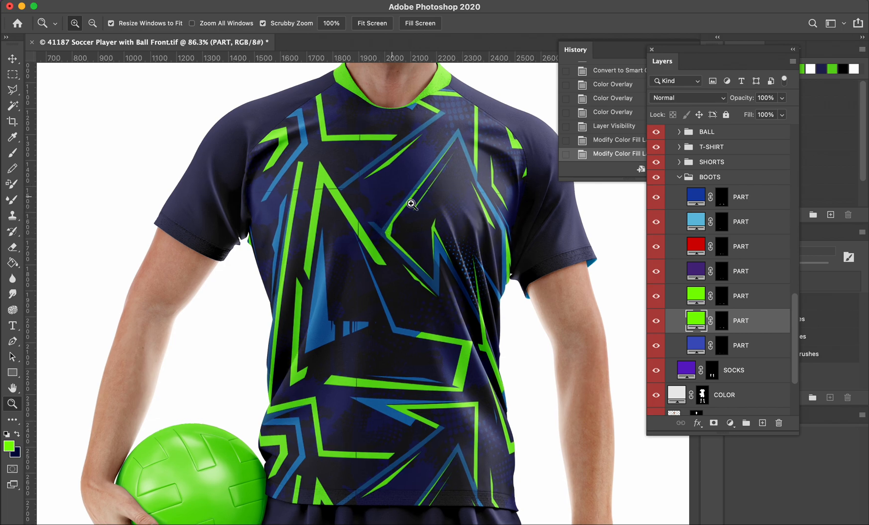
pyautogui.moveTo(509, 307); pyautogui.dragTo(482, 188)
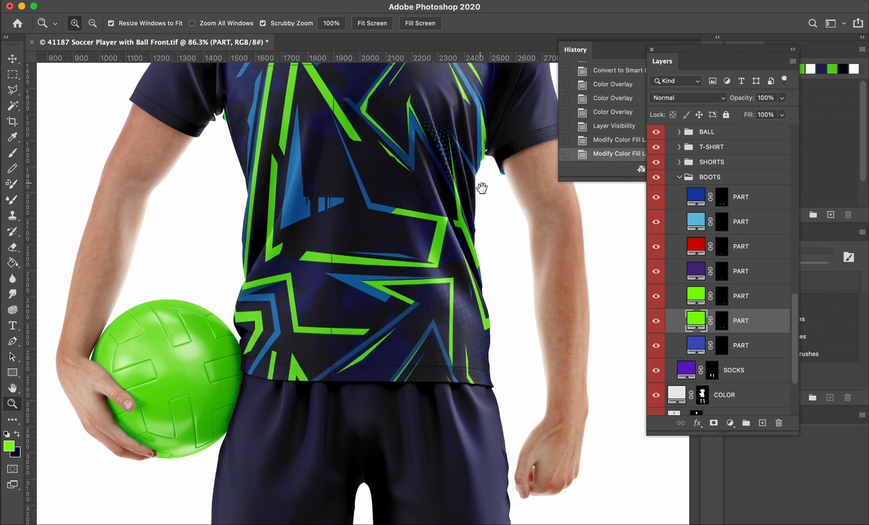
pyautogui.press('a')
pyautogui.press('super+0')
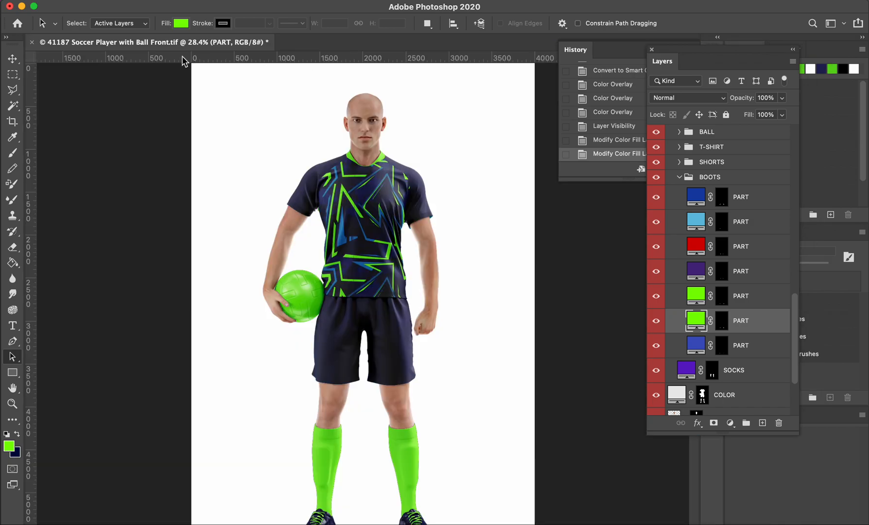
# - Float the front mockup in its own window, switch to 41273 Soccer Player with Ball Back.tif and enlarge its window around the shirt
pyautogui.moveTo(163, 47); pyautogui.dragTo(432, 95)
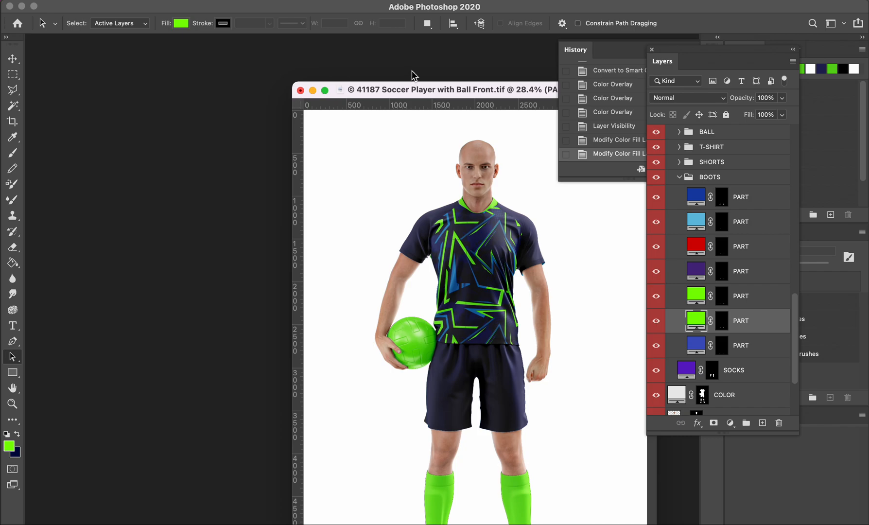
pyautogui.click(374, 1)
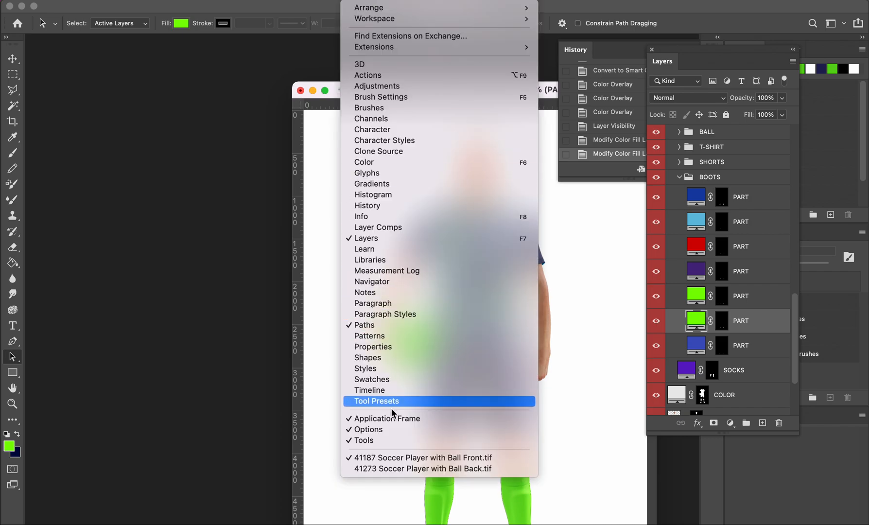
pyautogui.click(384, 468)
pyautogui.press('z')
pyautogui.moveTo(120, 164); pyautogui.dragTo(175, 223)
pyautogui.moveTo(251, 389); pyautogui.dragTo(468, 514)
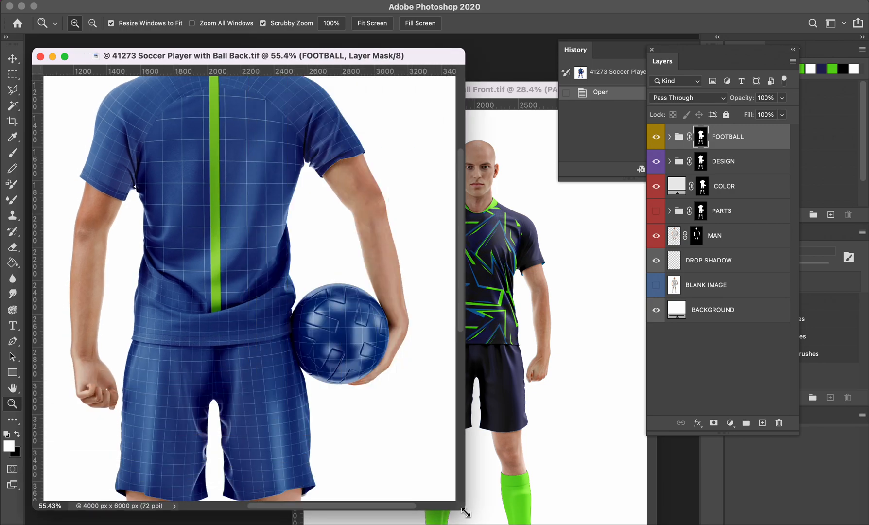
# - Lock the HIGHLIGHTS and SHADOWS layers in the FOOTBALL group of the back mockup
pyautogui.press('v')
pyautogui.click(343, 342)
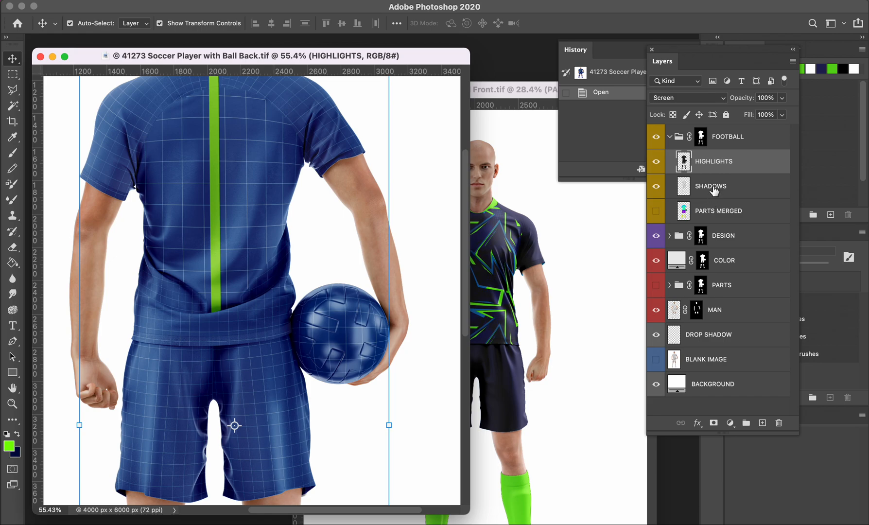
pyautogui.click(713, 189)
pyautogui.click(718, 163)
pyautogui.keyDown('shift'); pyautogui.click(715, 184); pyautogui.keyUp('shift')
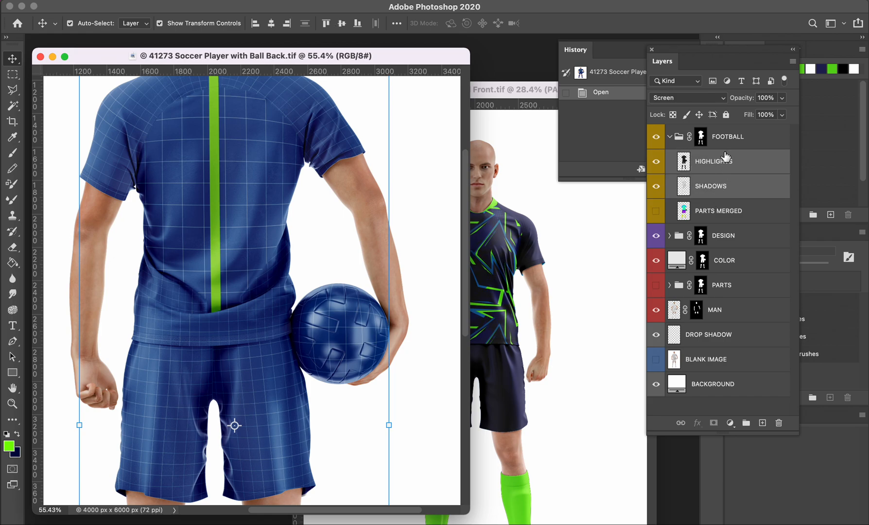
pyautogui.click(726, 115)
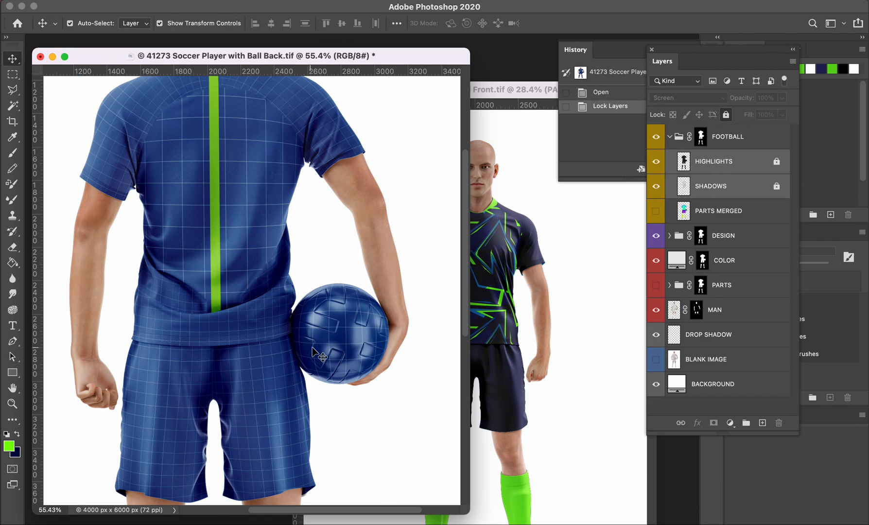
# - Add a Color Overlay in the bright green to the back mockup's DESIGN BALL layer at 100% opacity
pyautogui.click(362, 336)
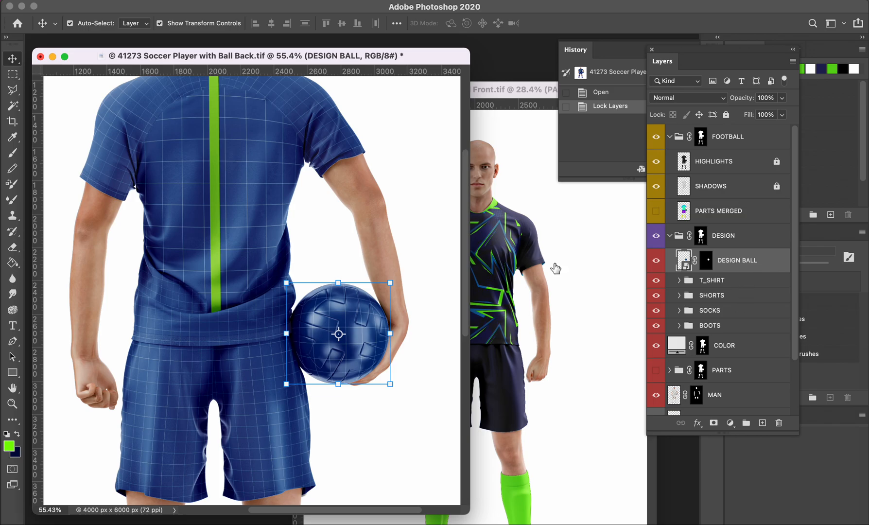
pyautogui.doubleClick(763, 265)
pyautogui.click(435, 183)
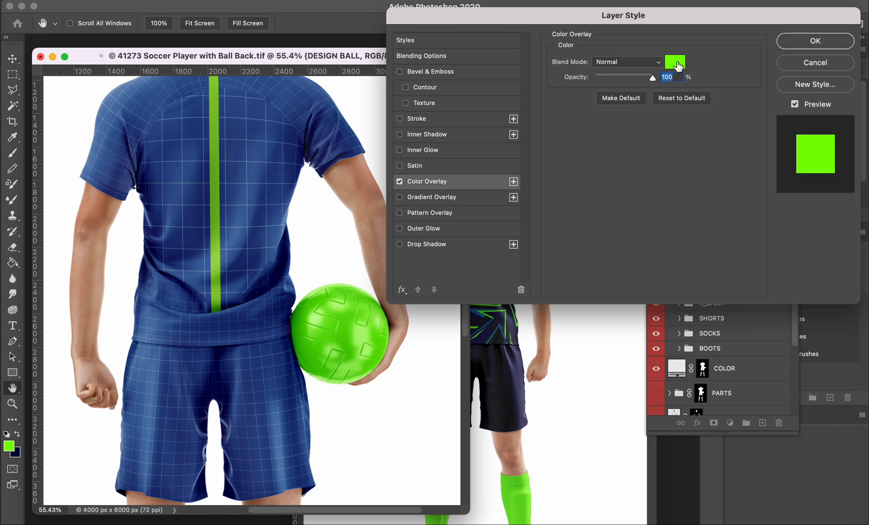
pyautogui.click(815, 41)
# - Open the contents of the shirt's BACK smart object and paste the copied vector pattern into it as pixels
pyautogui.click(275, 172)
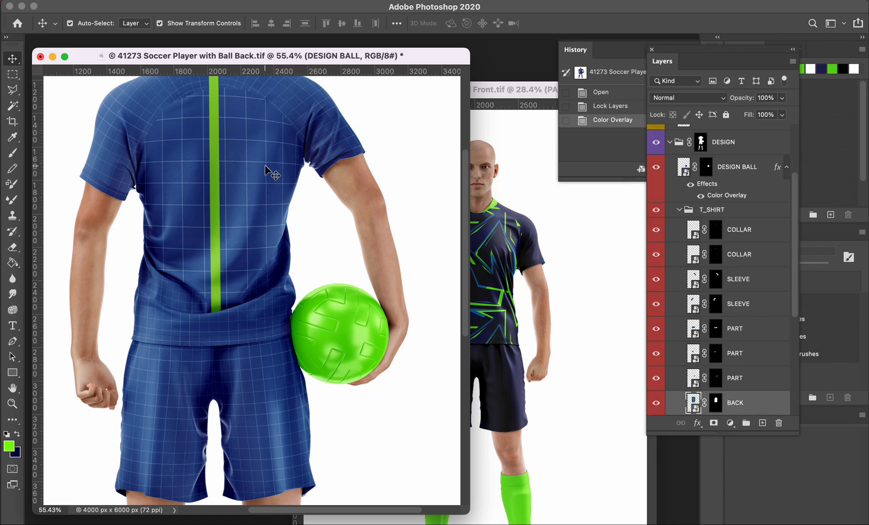
pyautogui.doubleClick(693, 404)
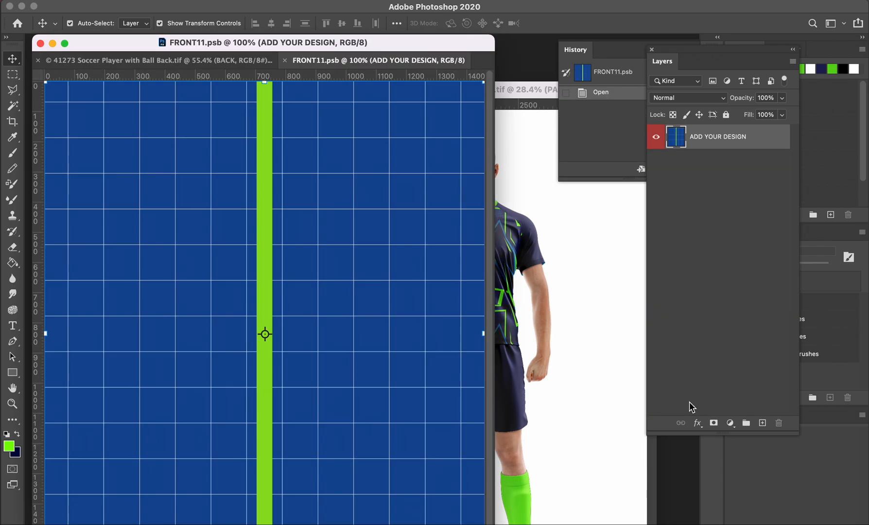
pyautogui.press('super+v')
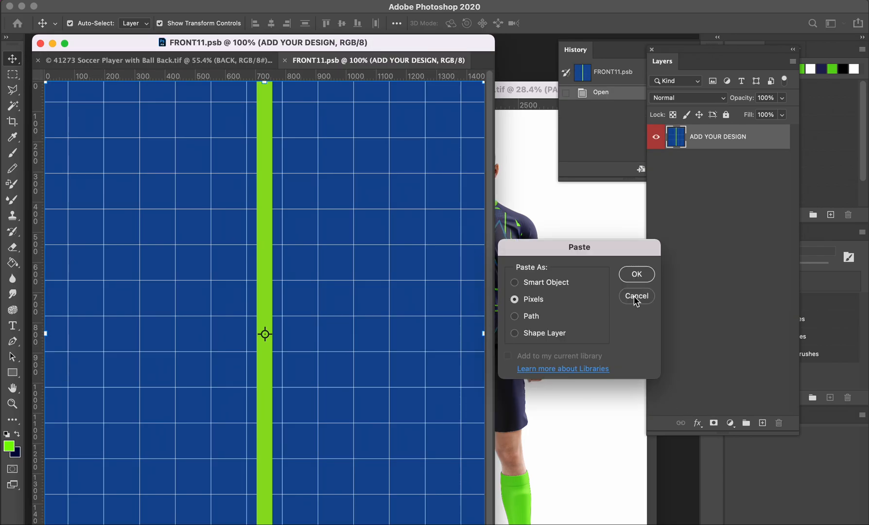
pyautogui.click(635, 275)
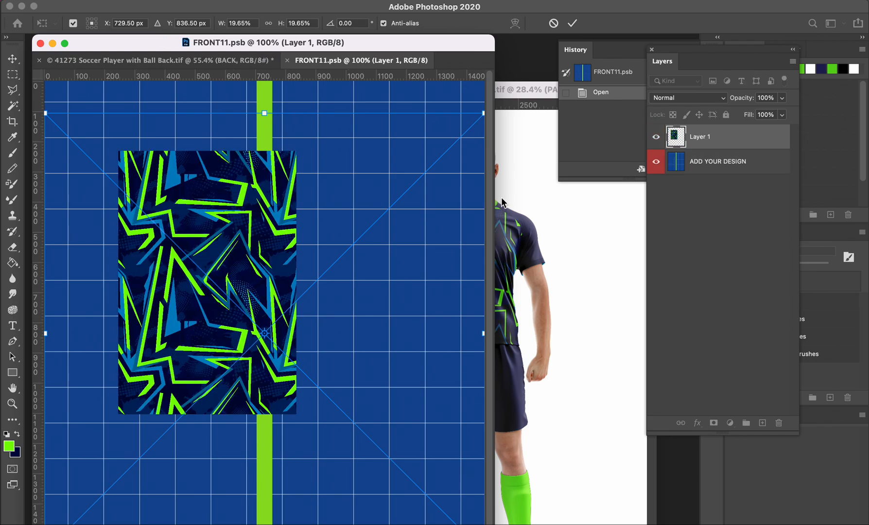
# - Scale the pasted pattern to about 49% and position it so that it covers the whole FRONT11.psb canvas
pyautogui.press('super+minus')
pyautogui.moveTo(270, 345); pyautogui.dragTo(557, 438)
pyautogui.moveTo(405, 145); pyautogui.dragTo(502, 51)
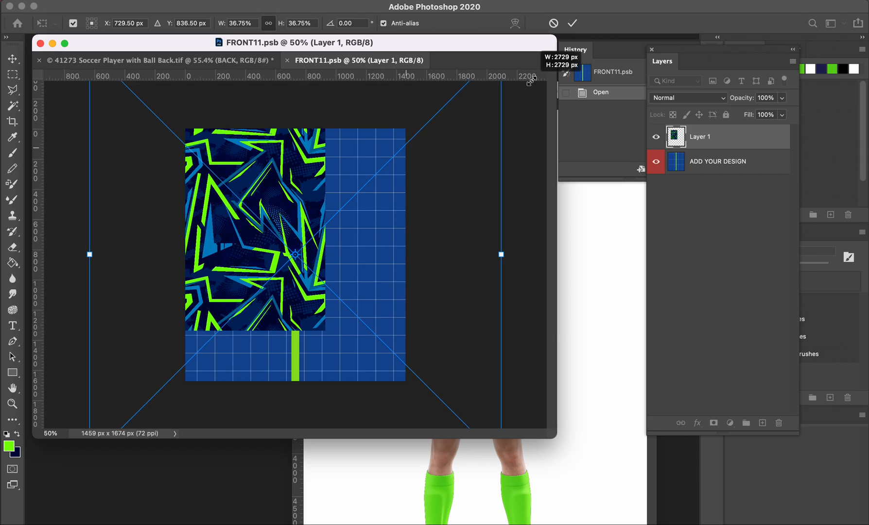
pyautogui.moveTo(303, 197); pyautogui.dragTo(392, 256)
pyautogui.moveTo(181, 111); pyautogui.dragTo(122, 52)
pyautogui.moveTo(368, 244); pyautogui.dragTo(264, 413)
pyautogui.moveTo(488, 220); pyautogui.dragTo(535, 173)
pyautogui.moveTo(236, 282); pyautogui.dragTo(353, 176)
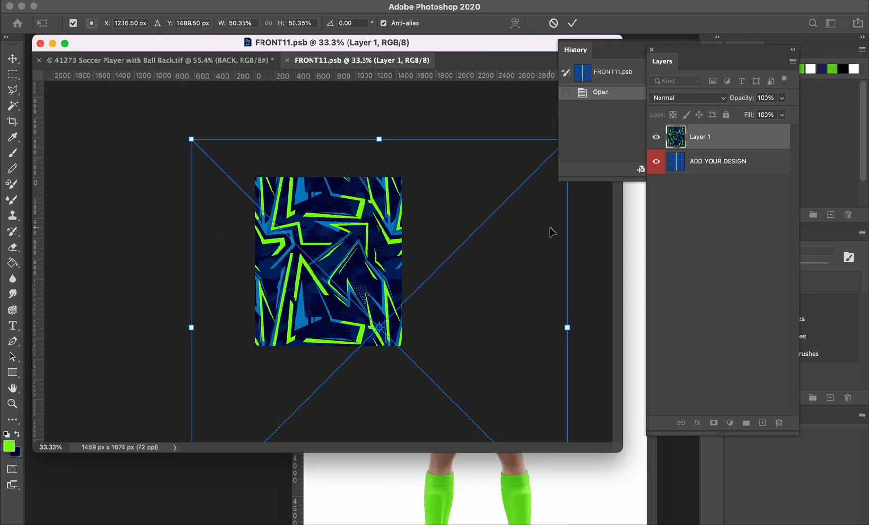
pyautogui.moveTo(191, 140)
pyautogui.mouseDown()
pyautogui.moveTo(205, 151)
pyautogui.moveTo(195, 142)
pyautogui.mouseUp()
pyautogui.moveTo(268, 190); pyautogui.dragTo(278, 200)
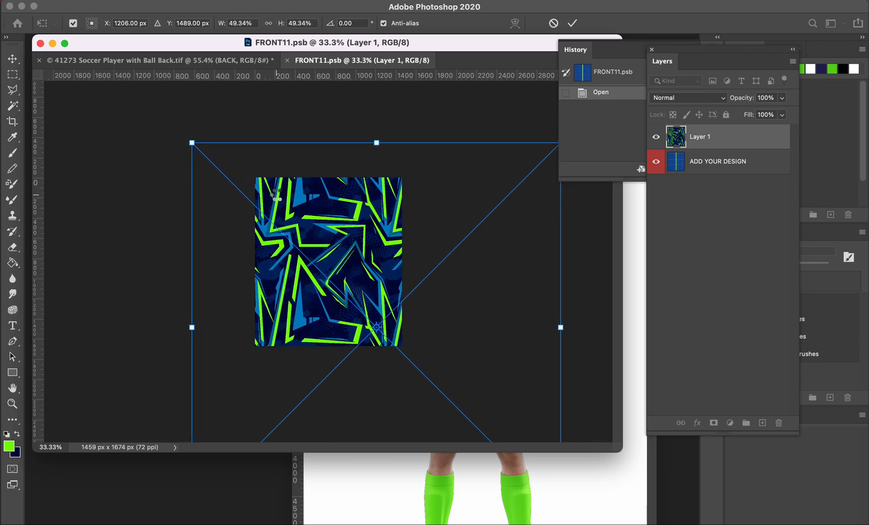
pyautogui.press('Return')
# - Save and close FRONT11.psb to update the shirt back in the mockup
pyautogui.press('super+s')
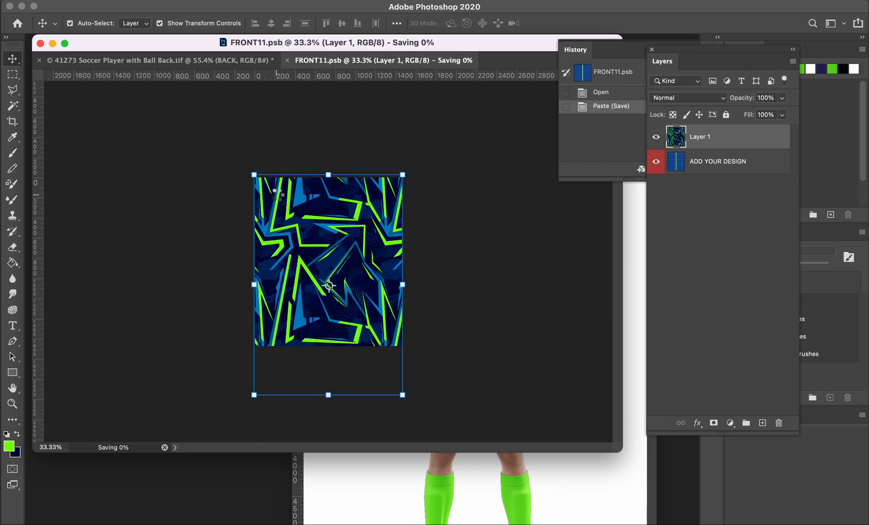
pyautogui.click(287, 61)
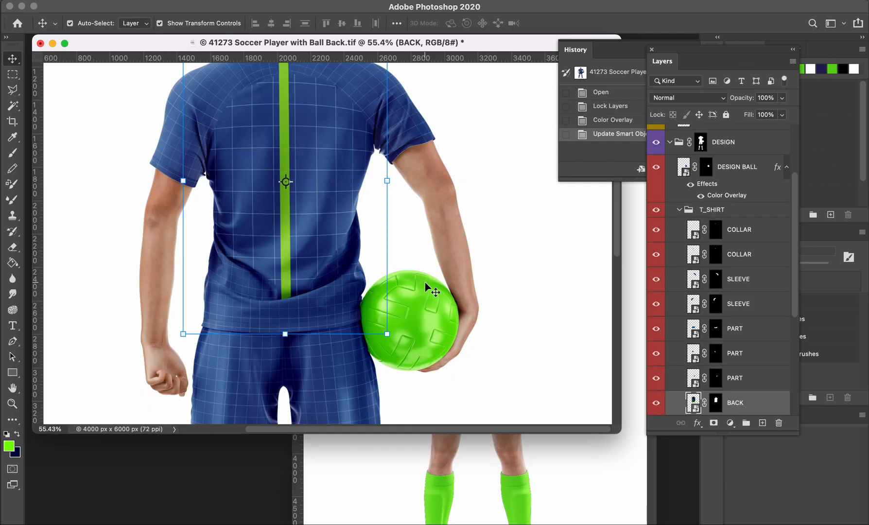
pyautogui.press('a')
pyautogui.press('v')
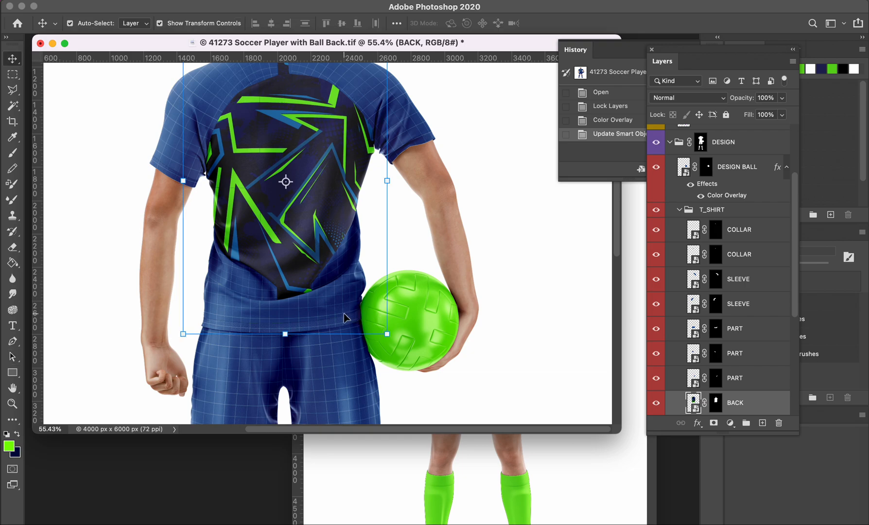
# - Open the contents of the PART smart object at the shirt's lower back and paste the pattern into it as pixels
pyautogui.click(331, 313)
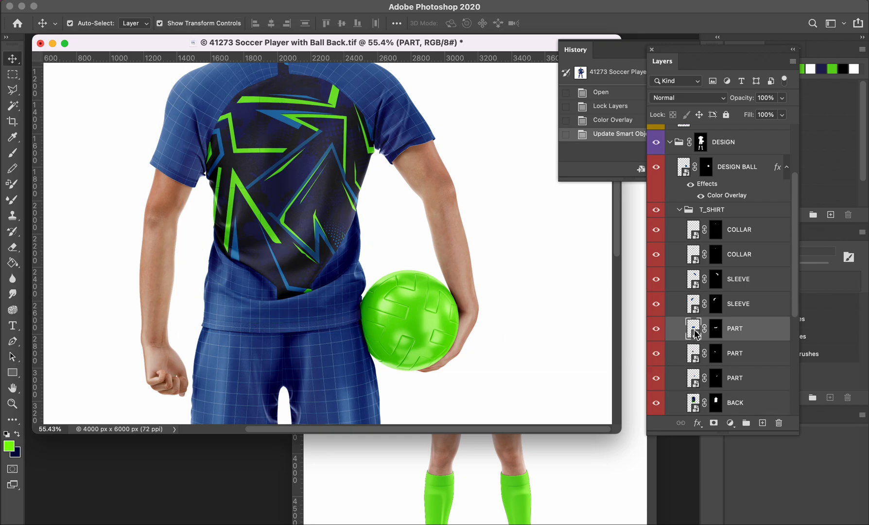
pyautogui.doubleClick(693, 329)
pyautogui.press('super+v')
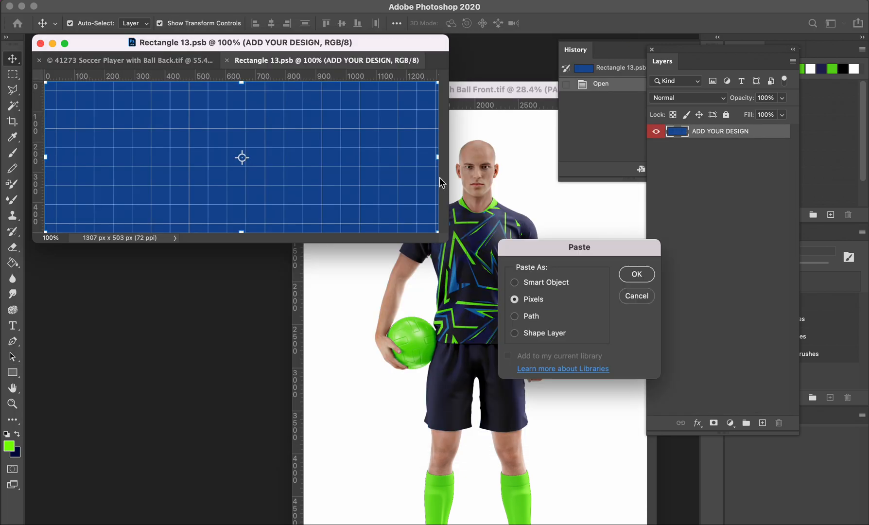
pyautogui.click(634, 275)
pyautogui.press('Return')
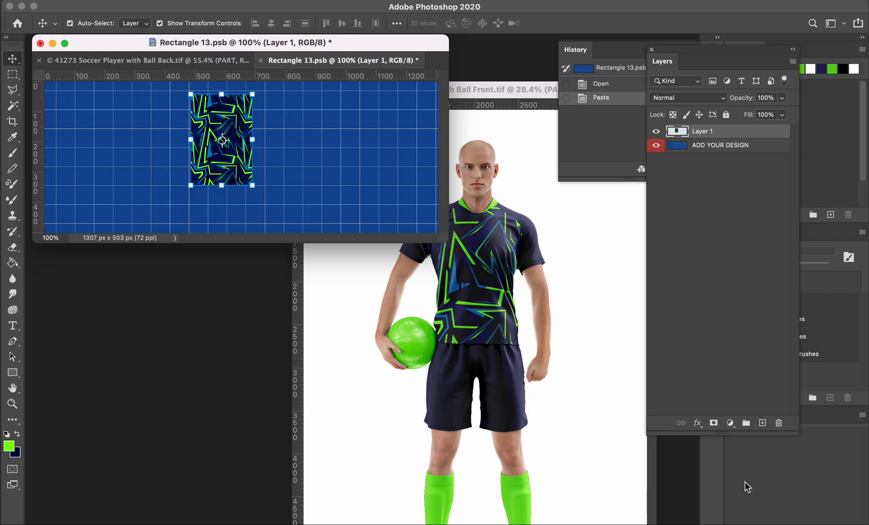
# - Scale the pasted pattern to about 648% so it covers the whole Rectangle 13.psb canvas, and save and close the file
pyautogui.moveTo(448, 241); pyautogui.dragTo(700, 483)
pyautogui.moveTo(377, 308); pyautogui.dragTo(586, 455)
pyautogui.moveTo(460, 286); pyautogui.dragTo(454, 403)
pyautogui.moveTo(491, 152); pyautogui.dragTo(600, 118)
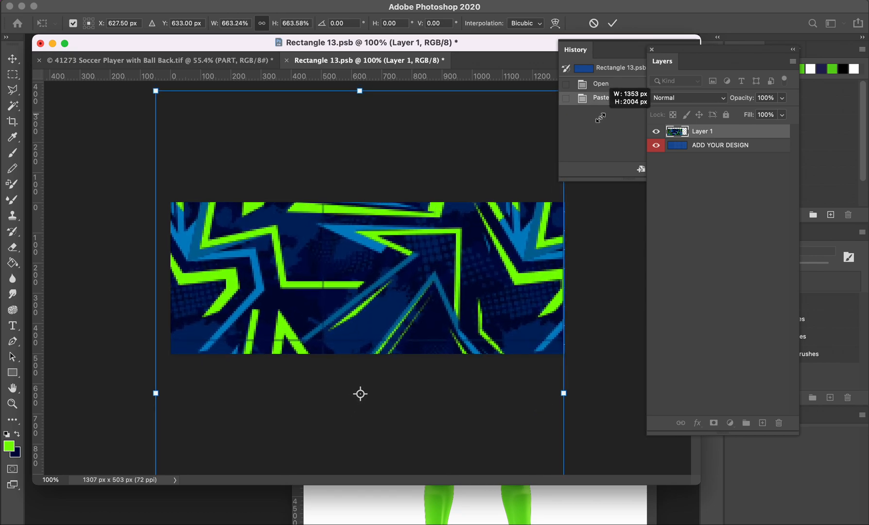
pyautogui.moveTo(467, 290); pyautogui.dragTo(482, 288)
pyautogui.moveTo(172, 90); pyautogui.dragTo(194, 117)
pyautogui.moveTo(317, 288); pyautogui.dragTo(284, 288)
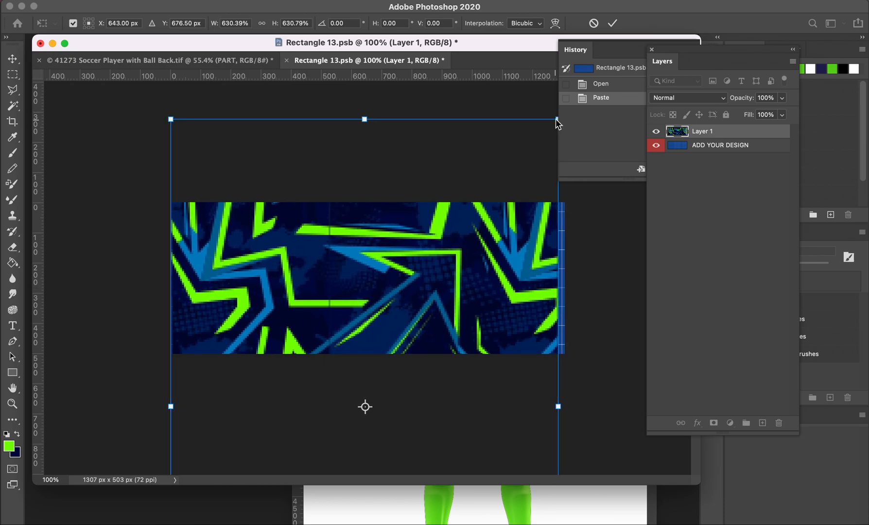
pyautogui.moveTo(563, 115); pyautogui.dragTo(575, 98)
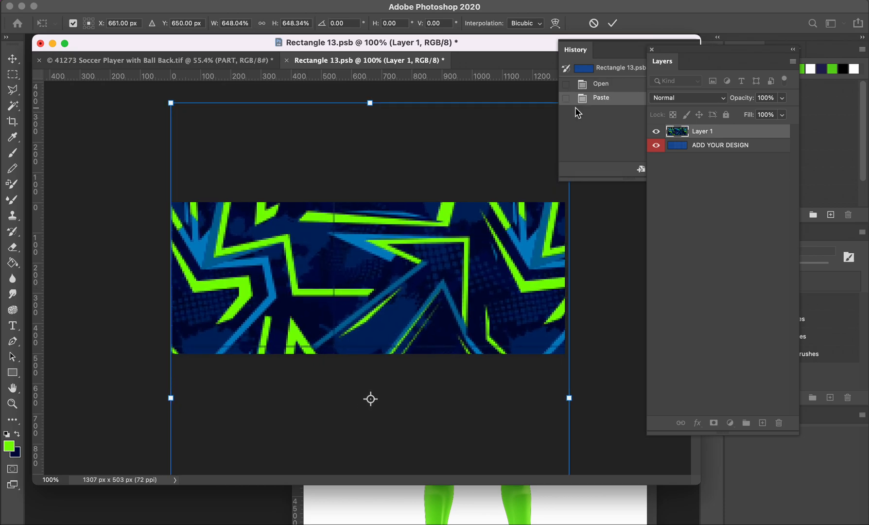
pyautogui.press('Return')
pyautogui.press('super+s')
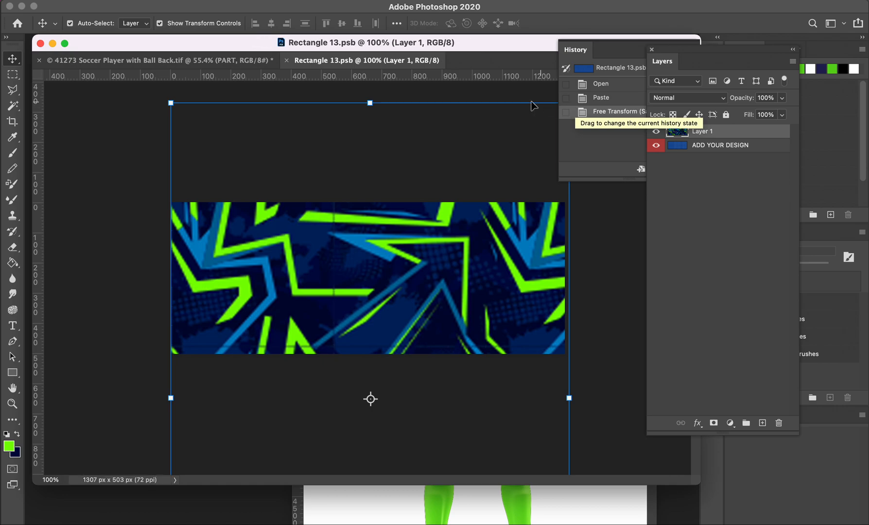
pyautogui.click(286, 61)
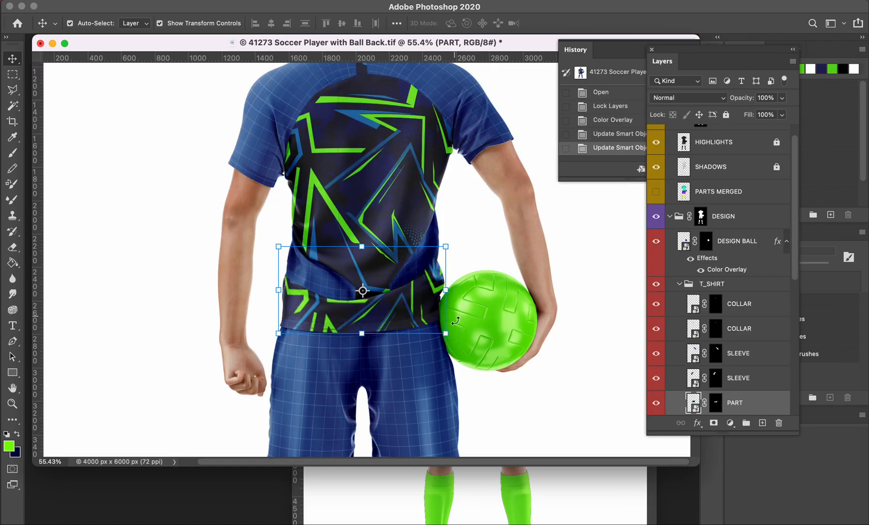
# - Open the contents of the PART smart object at the left side of the shirt's waist and paste the pattern into it as pixels
pyautogui.click(326, 292)
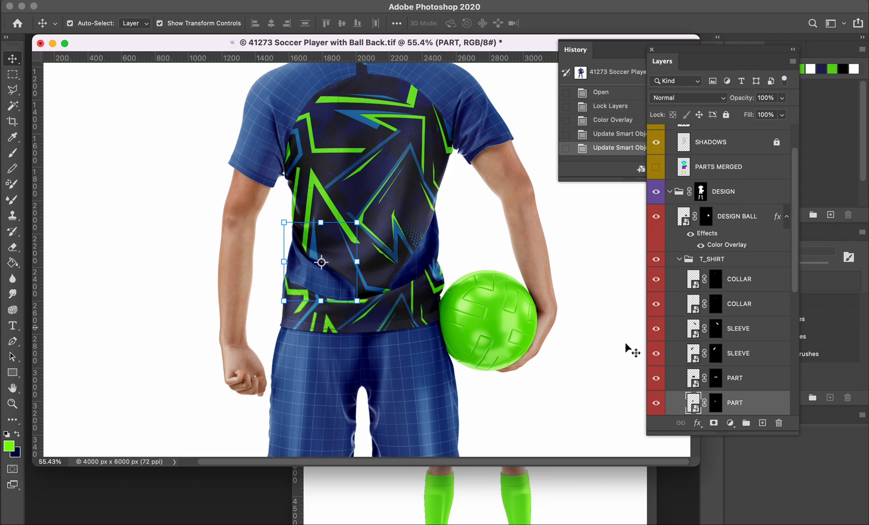
pyautogui.doubleClick(693, 403)
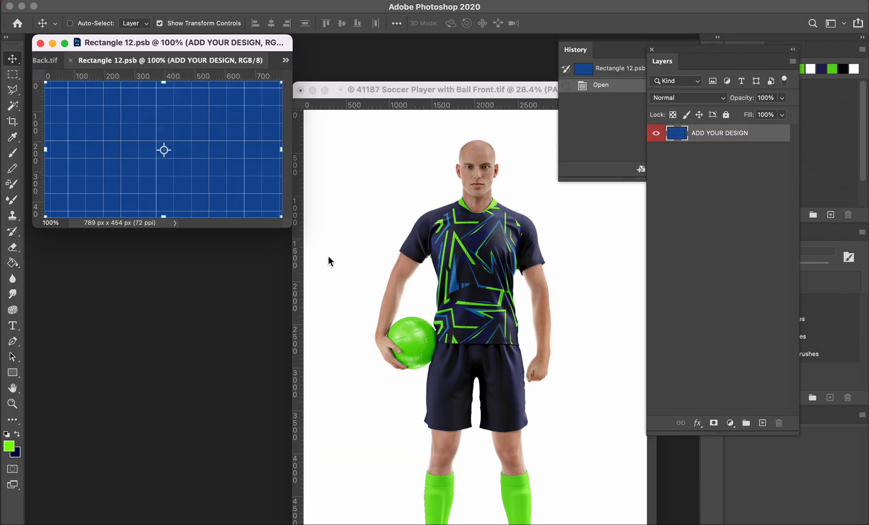
pyautogui.press('super+v')
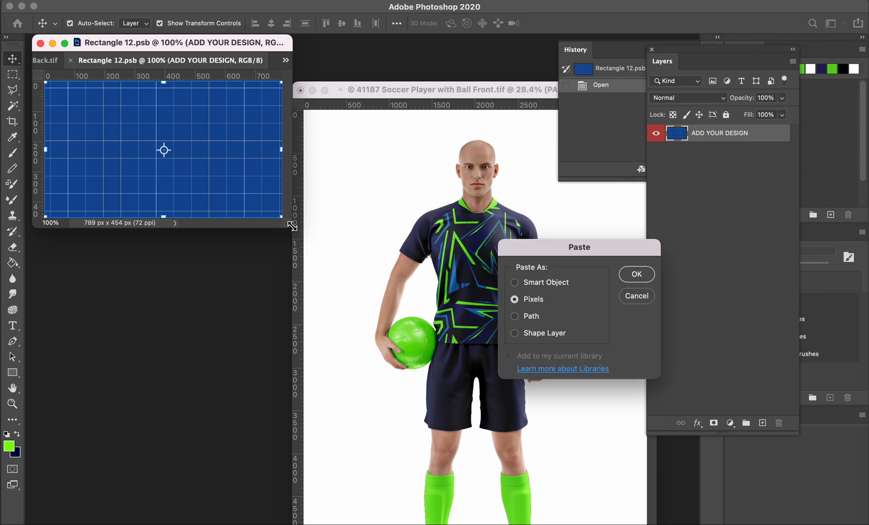
pyautogui.click(636, 274)
pyautogui.moveTo(293, 226); pyautogui.dragTo(724, 524)
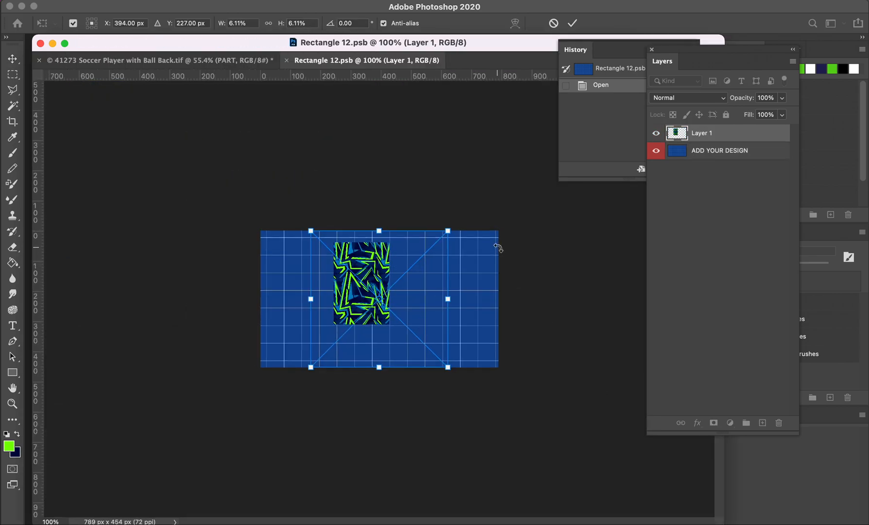
# - Scale the pasted pattern to about 28% and position it over the whole Rectangle 12.psb canvas, and save and close the file
pyautogui.moveTo(447, 230); pyautogui.dragTo(614, 105)
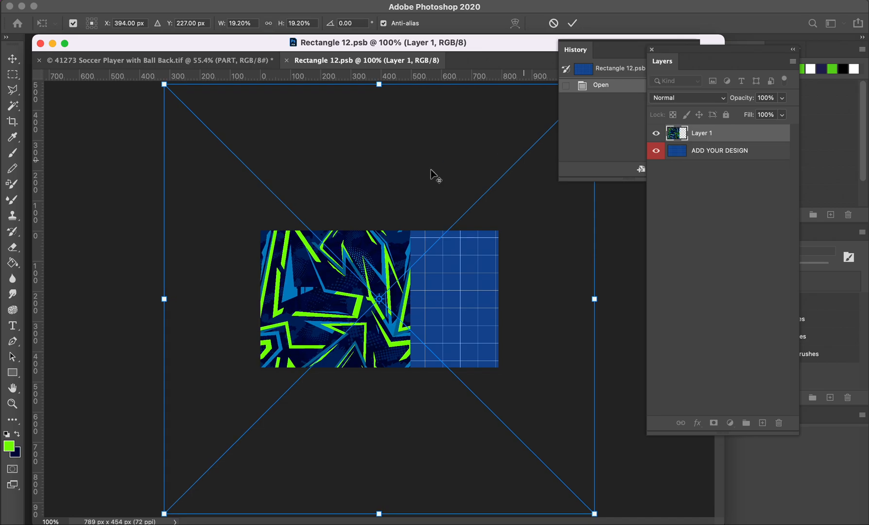
pyautogui.moveTo(380, 261); pyautogui.dragTo(468, 281)
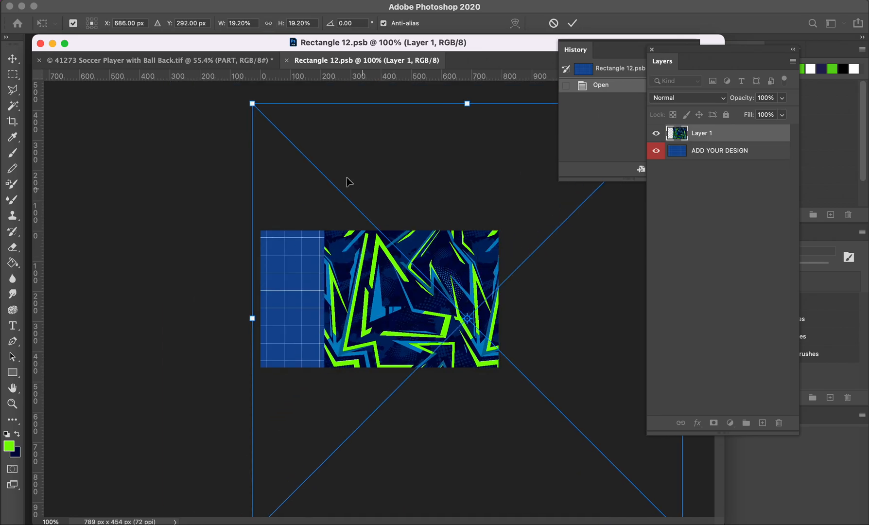
pyautogui.moveTo(247, 99); pyautogui.dragTo(179, 31)
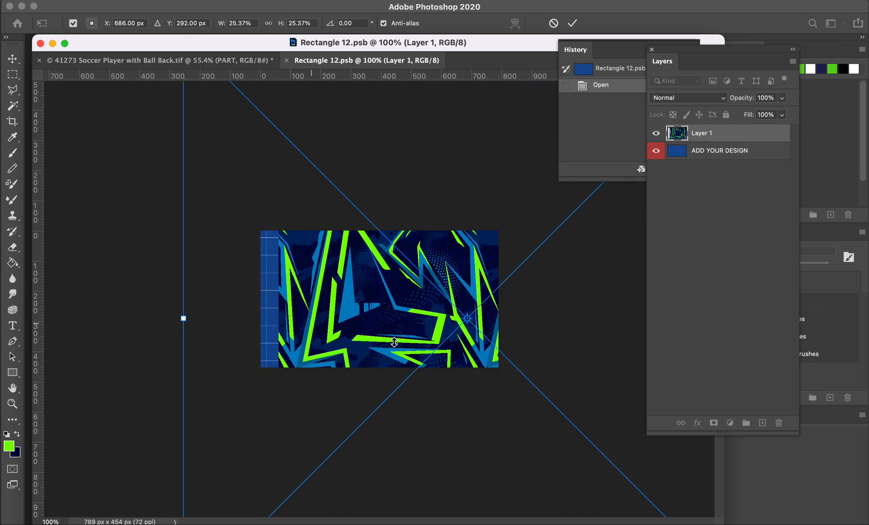
pyautogui.moveTo(374, 335); pyautogui.dragTo(357, 334)
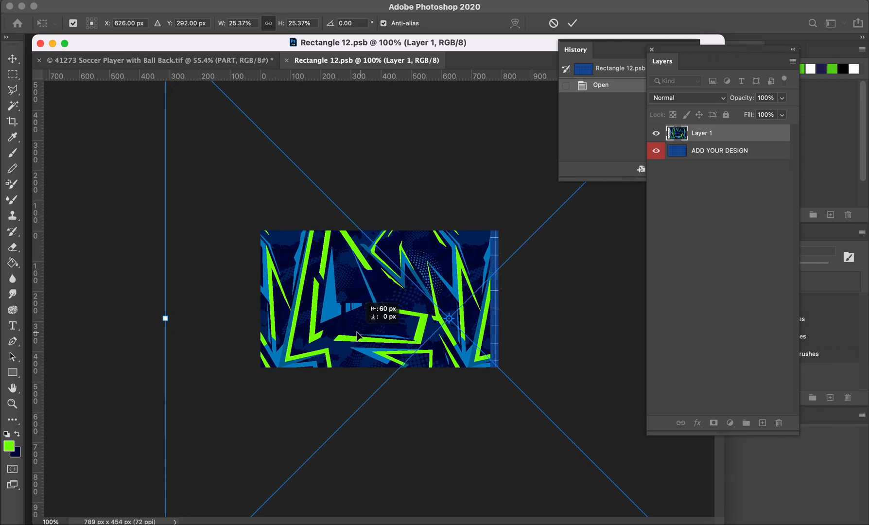
pyautogui.press('super+minus')
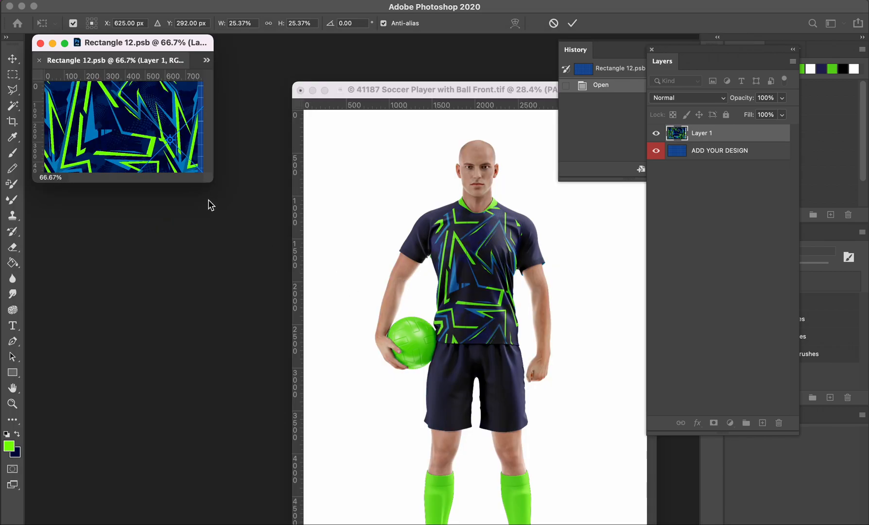
pyautogui.moveTo(212, 181); pyautogui.dragTo(558, 451)
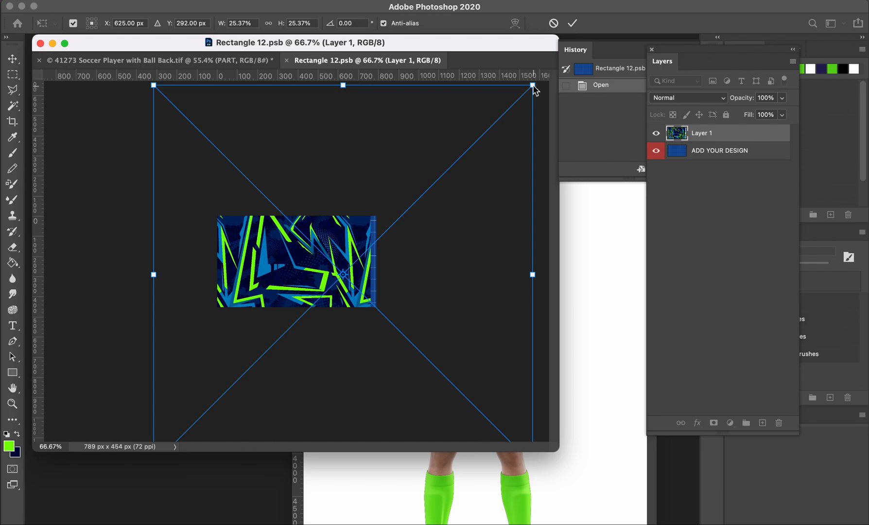
pyautogui.moveTo(543, 78); pyautogui.dragTo(558, 67)
pyautogui.moveTo(364, 246); pyautogui.dragTo(377, 245)
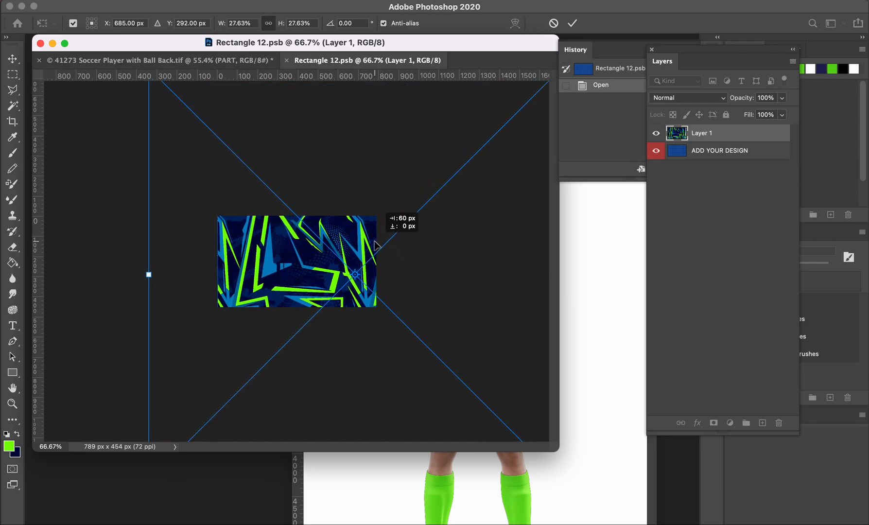
pyautogui.press('Return')
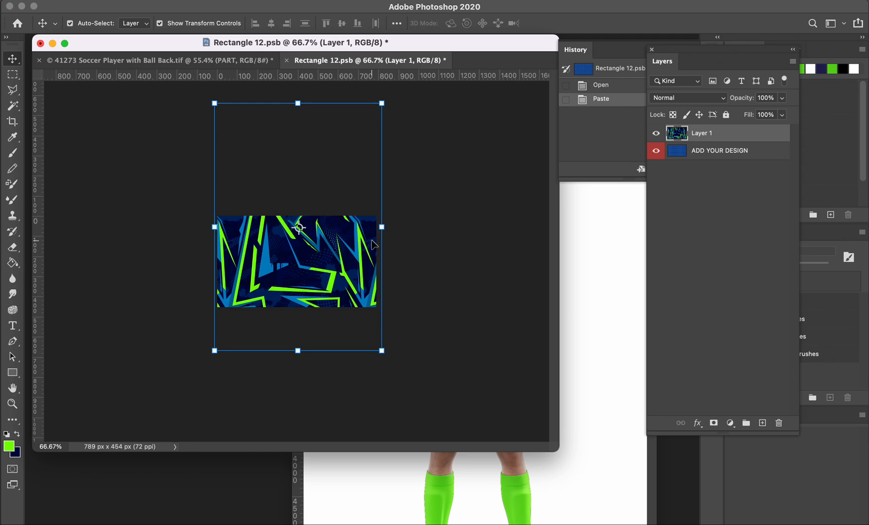
pyautogui.press('super+s')
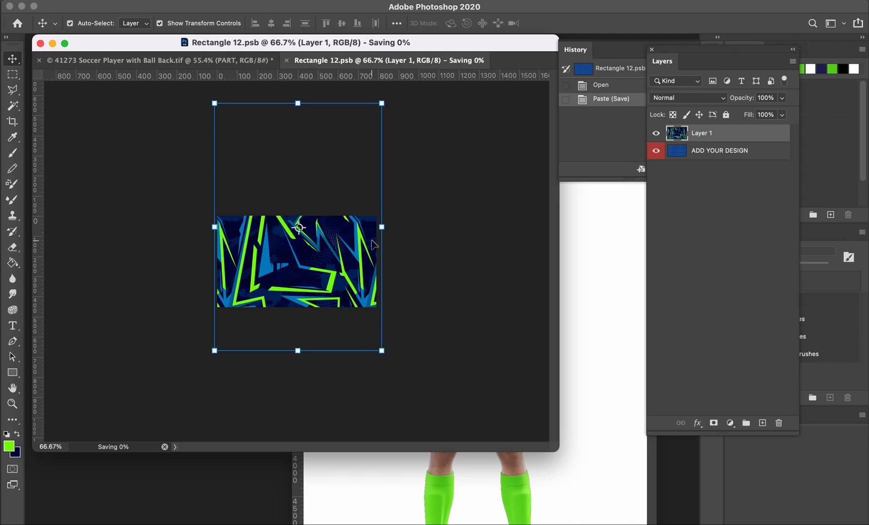
pyautogui.click(286, 60)
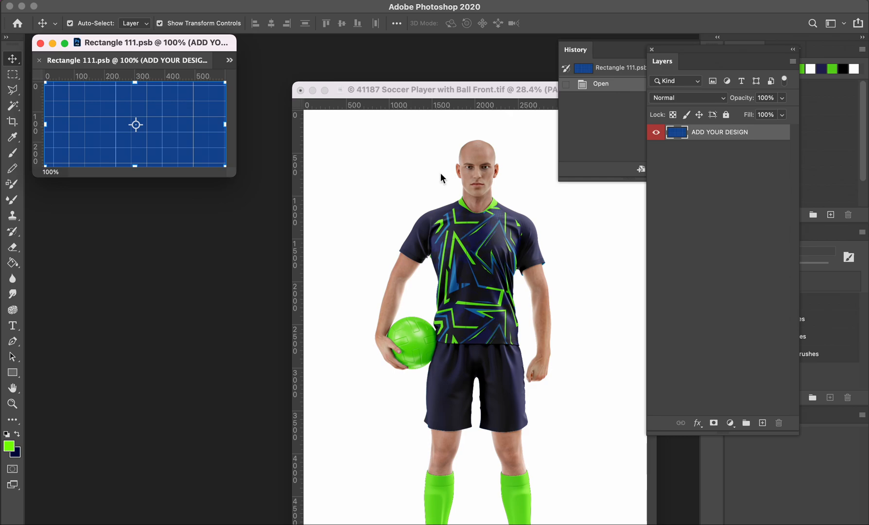
# - Paste the pattern as pixels into Rectangle 111.psb, the contents of the PART smart object at the right side of the shirt's waist
pyautogui.press('super+v')
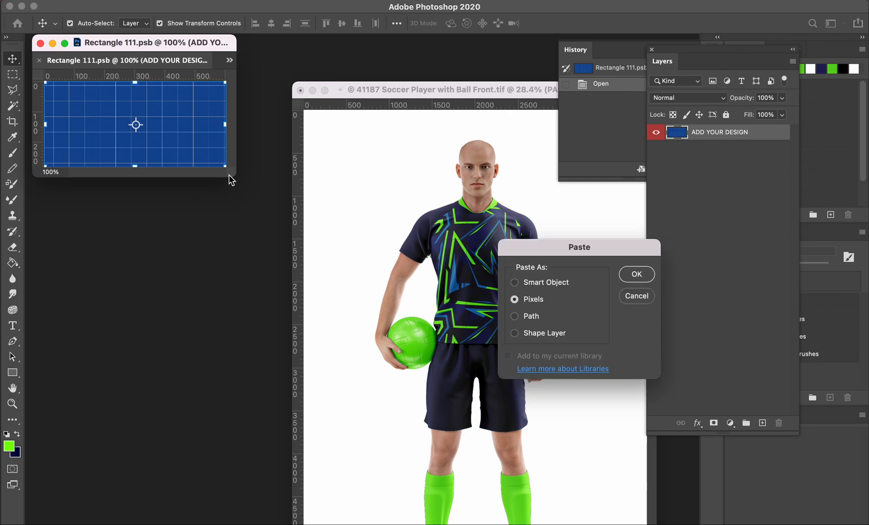
pyautogui.click(636, 274)
pyautogui.moveTo(236, 176); pyautogui.dragTo(579, 486)
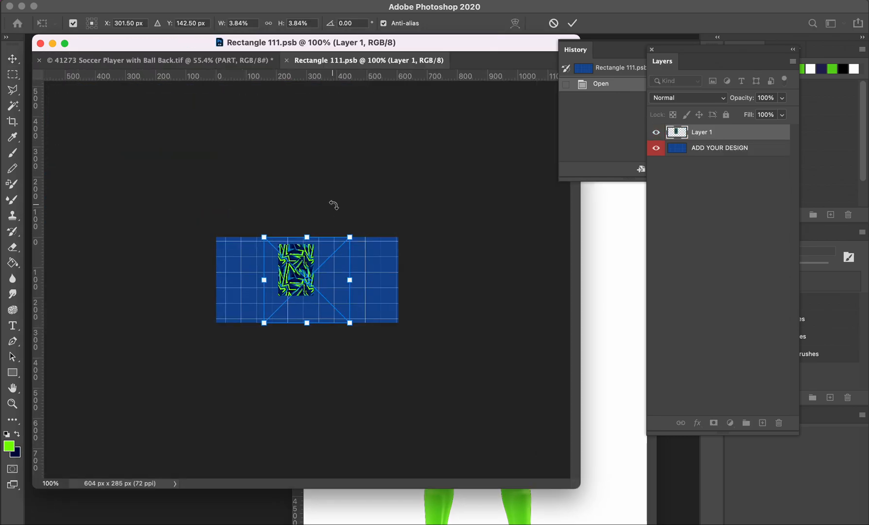
# - Scale the pasted pattern to about 20% and position it over the whole Rectangle 111.psb canvas, and save and close the file
pyautogui.moveTo(367, 227); pyautogui.dragTo(551, 44)
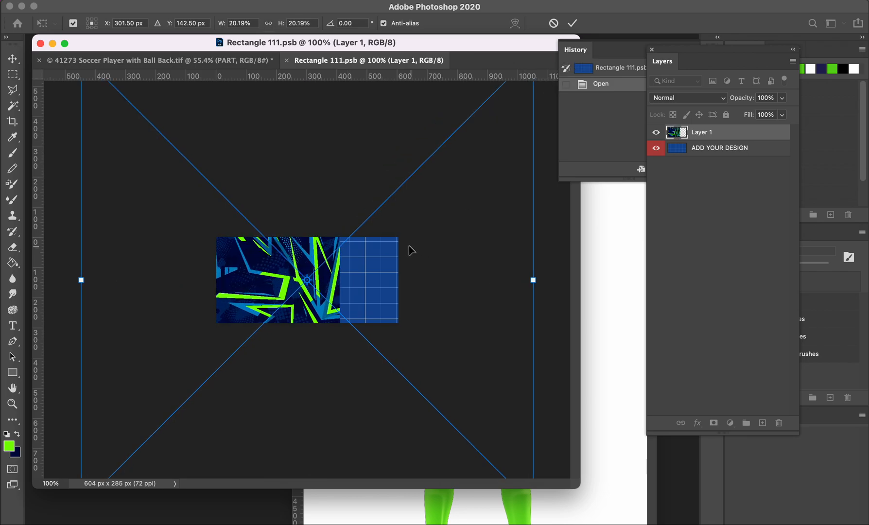
pyautogui.moveTo(311, 258); pyautogui.dragTo(369, 254)
pyautogui.press('Return')
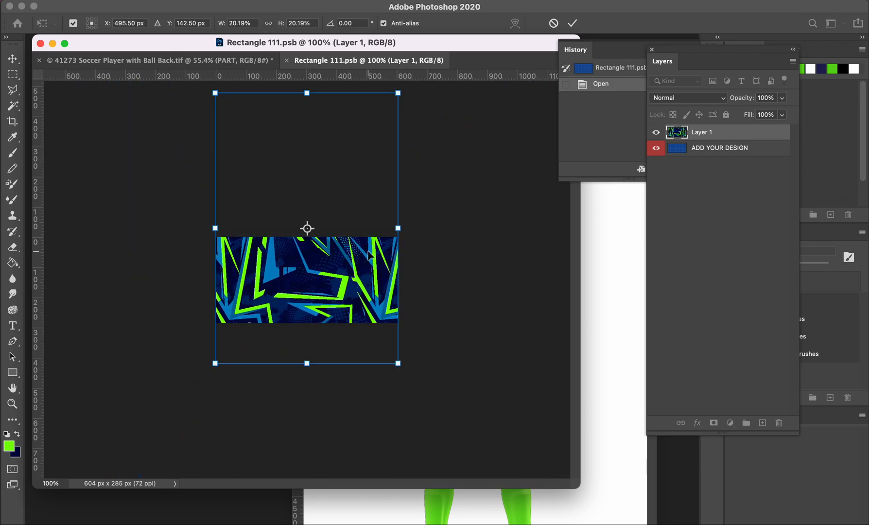
pyautogui.press('super+s')
pyautogui.click(286, 60)
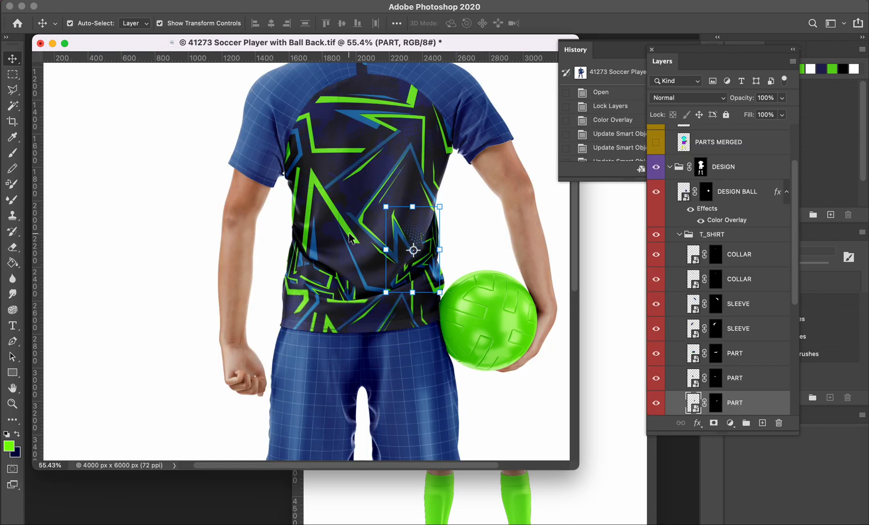
# - Select both SLEEVE layers of the back-view shirt and convert them into a single smart object
pyautogui.click(452, 115)
pyautogui.keyDown('shift'); pyautogui.click(294, 108); pyautogui.keyUp('shift')
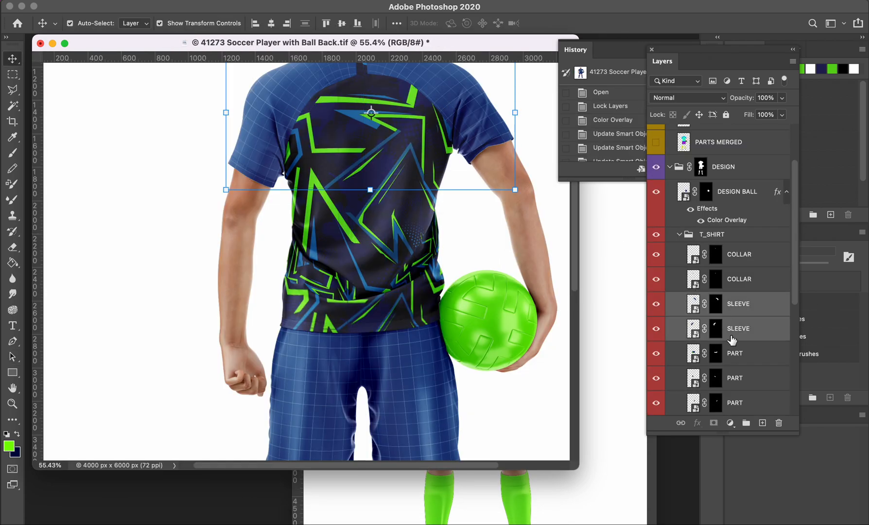
pyautogui.rightClick(759, 328)
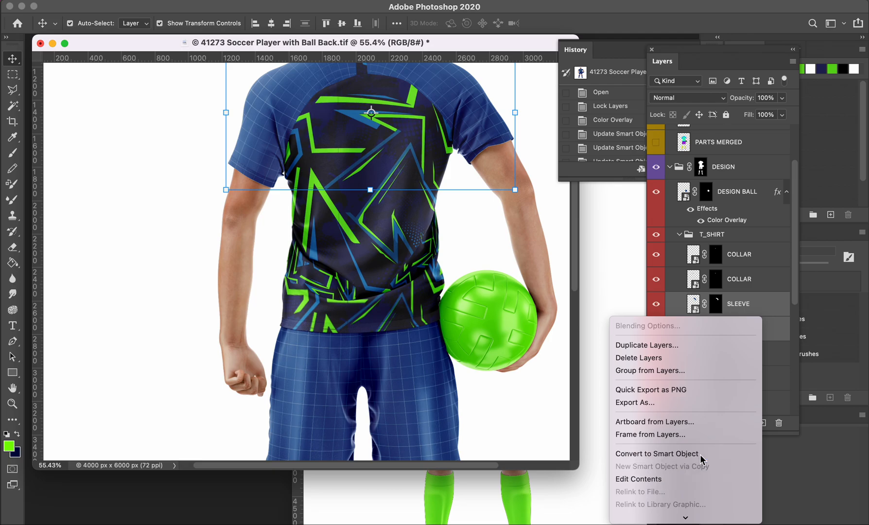
pyautogui.press('Escape')
# - Add a Color Overlay to the merged SLEEVE smart object using the dark navy background colour 000842
pyautogui.doubleClick(765, 313)
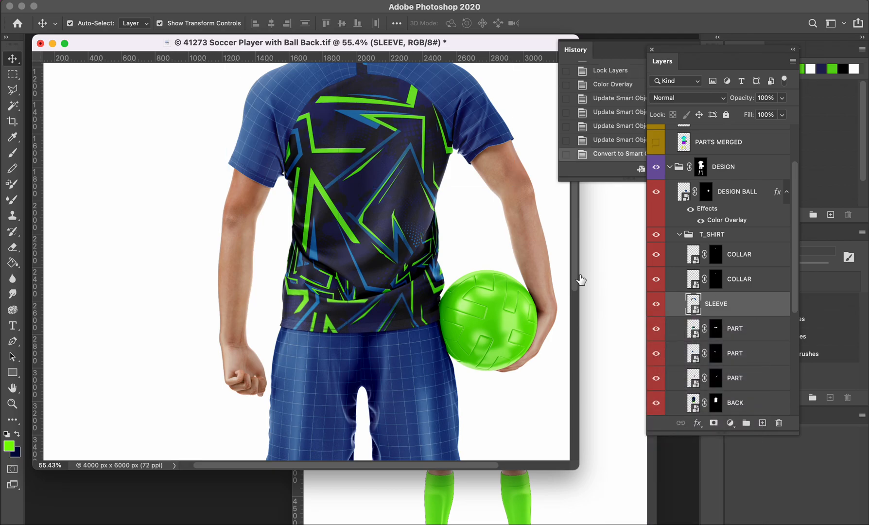
pyautogui.click(457, 183)
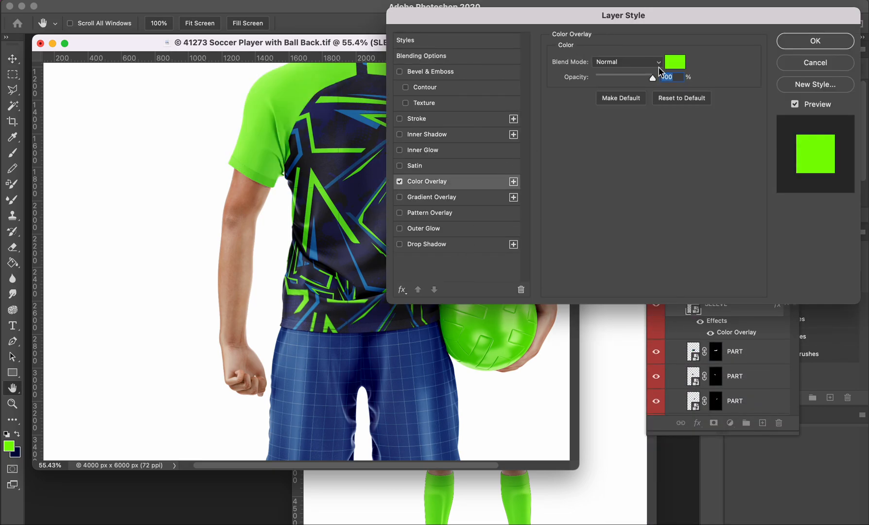
pyautogui.click(675, 63)
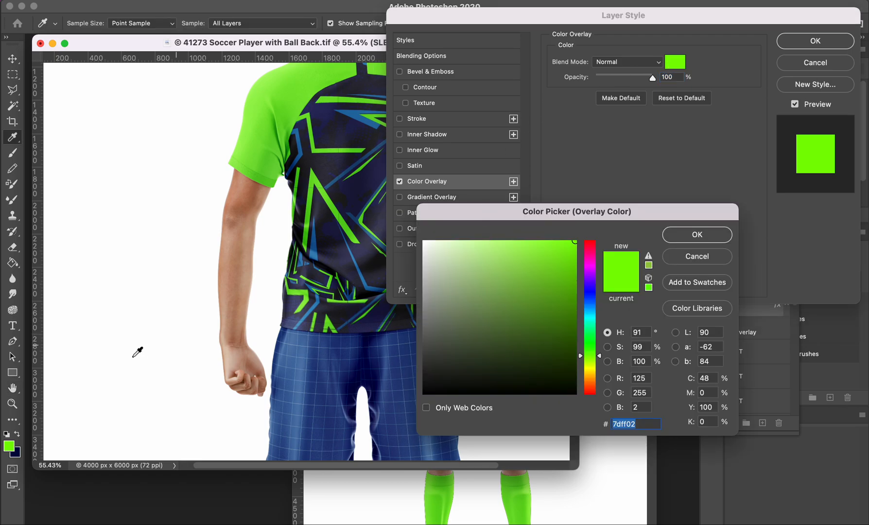
pyautogui.click(16, 453)
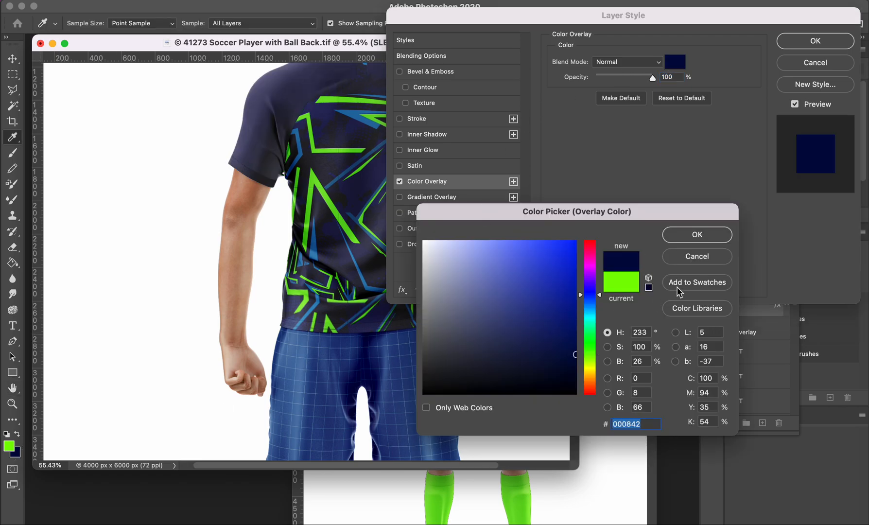
pyautogui.click(696, 234)
pyautogui.click(815, 40)
# - Select both COLLAR layers of the back-view shirt and convert them into a single smart object
pyautogui.press('a')
pyautogui.scroll(3, 446, 242)
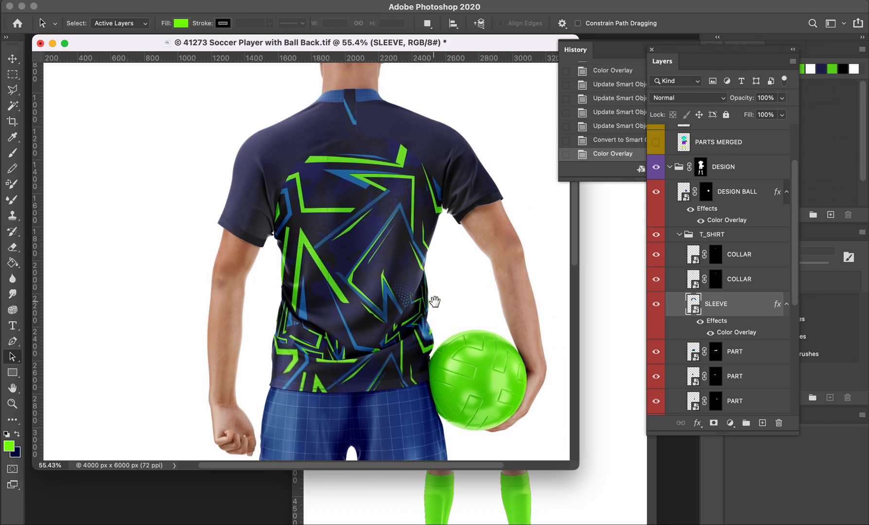
pyautogui.press('v')
pyautogui.click(352, 114)
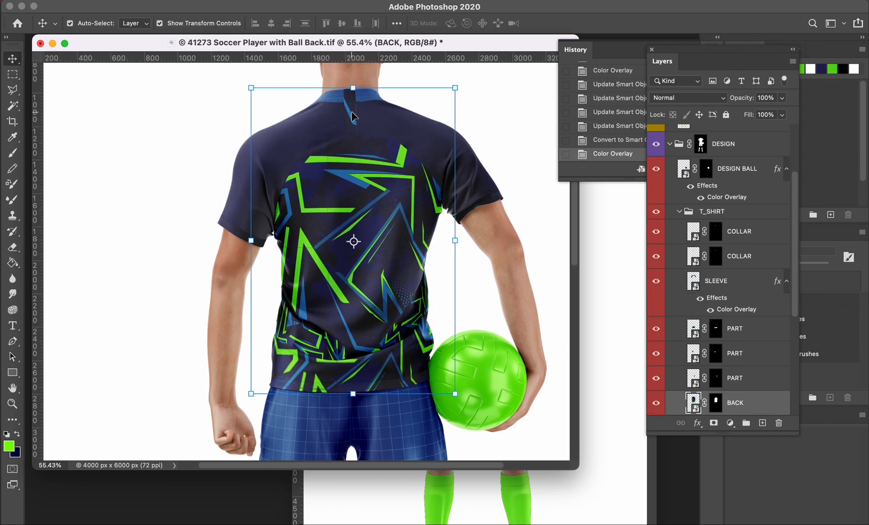
pyautogui.click(369, 97)
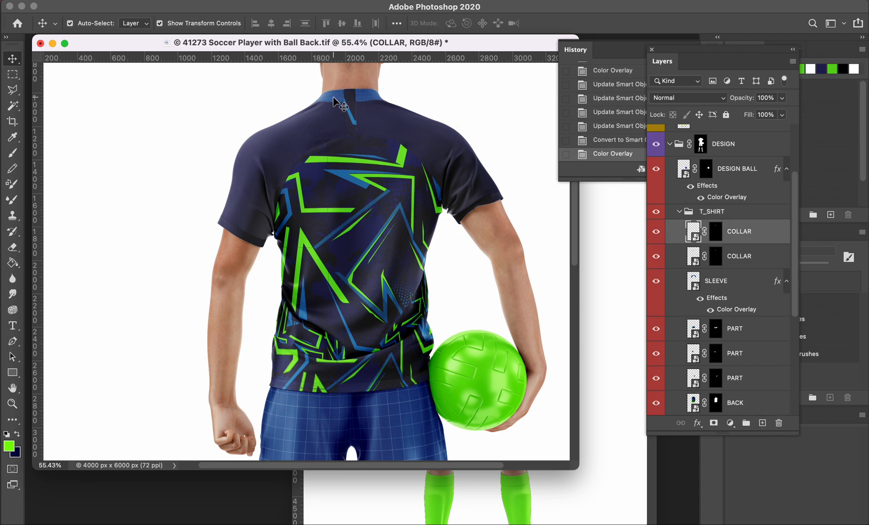
pyautogui.keyDown('shift'); pyautogui.click(739, 256); pyautogui.keyUp('shift')
pyautogui.rightClick(748, 244)
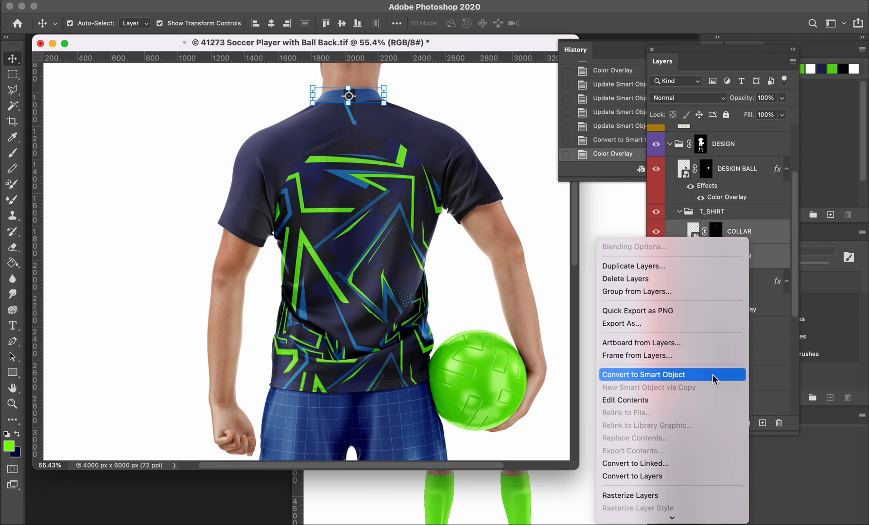
pyautogui.click(714, 379)
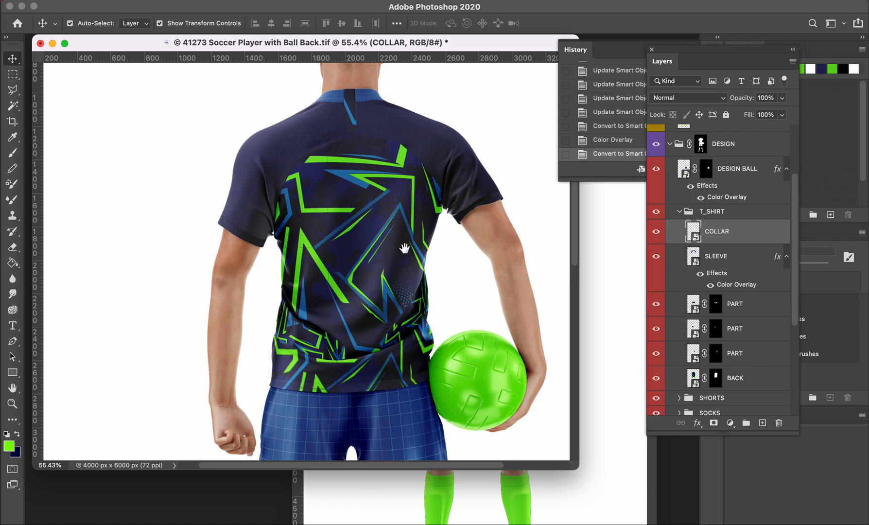
# - Add a Color Overlay to the back-view COLLAR smart object using the bright green foreground colour 7dff02
pyautogui.click(427, 181)
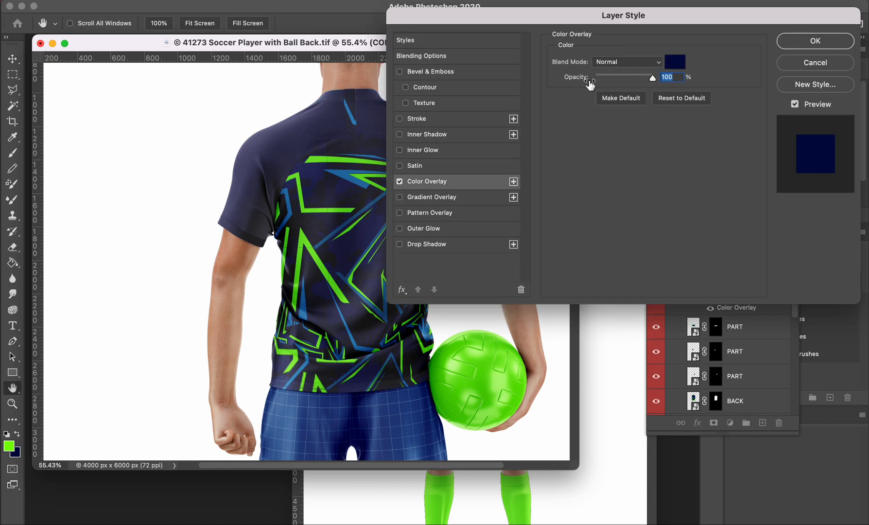
pyautogui.click(670, 64)
pyautogui.click(8, 443)
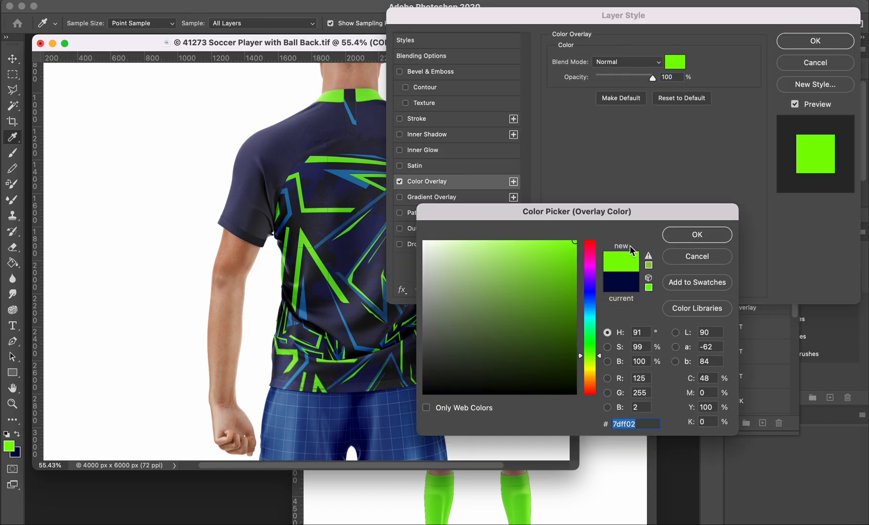
pyautogui.click(700, 236)
pyautogui.click(816, 41)
pyautogui.press('a')
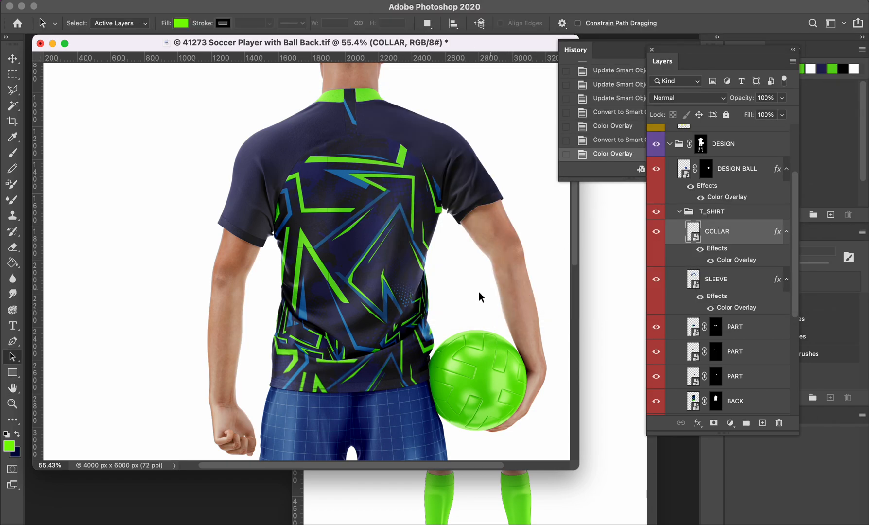
# - Select both LEG layers of the back-view shorts and convert them into a single smart object
pyautogui.press('v')
pyautogui.click(318, 421)
pyautogui.keyDown('shift'); pyautogui.click(401, 421); pyautogui.keyUp('shift')
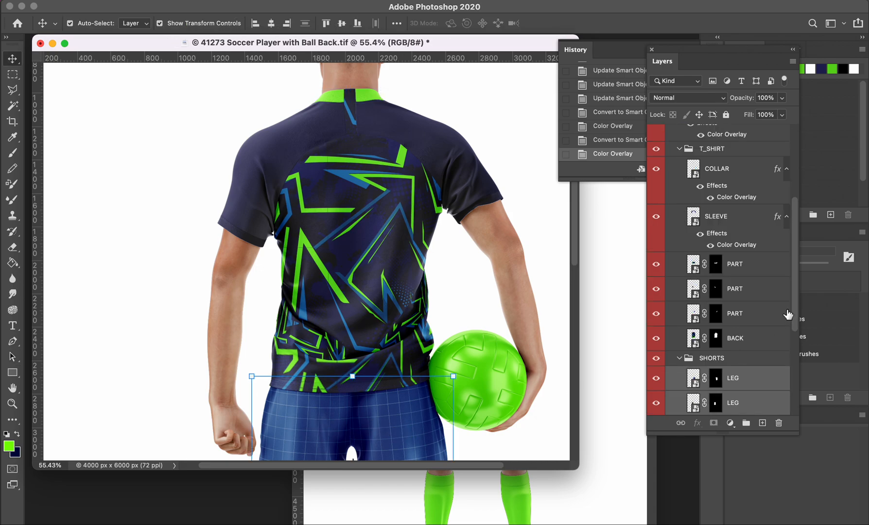
pyautogui.rightClick(767, 383)
pyautogui.scroll(-5, 747, 413)
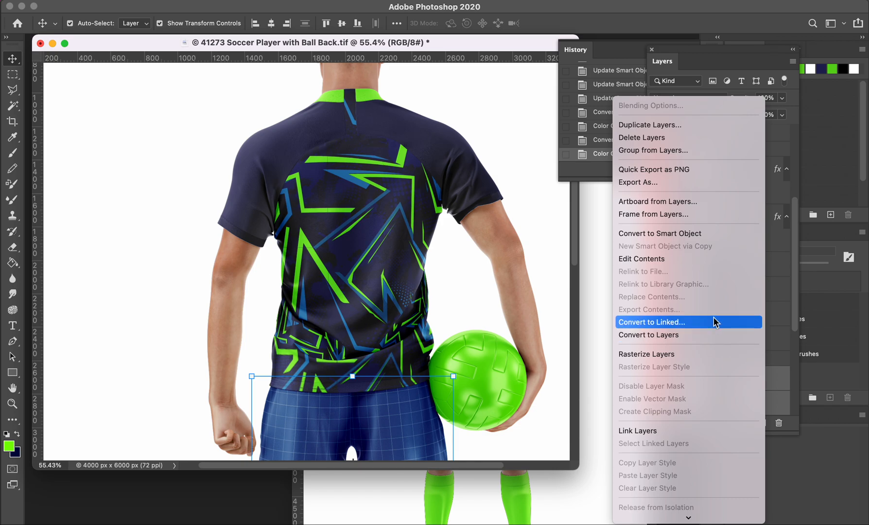
pyautogui.click(712, 234)
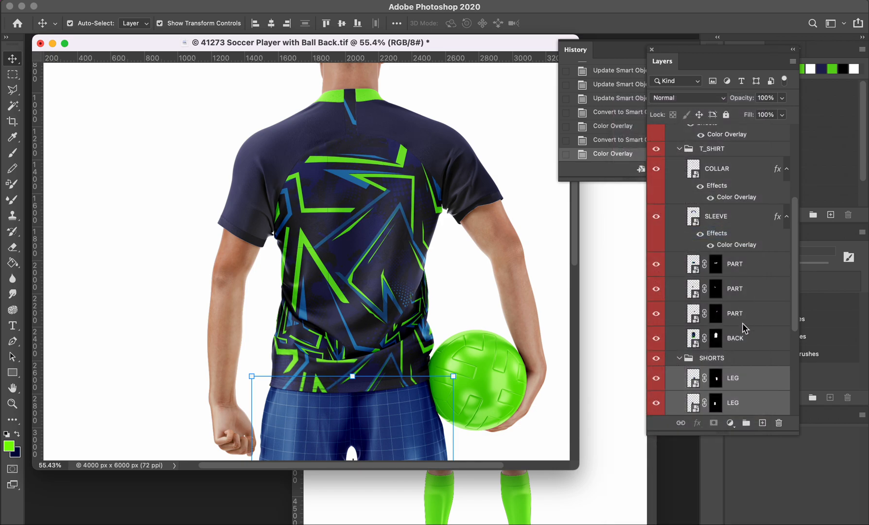
# - Add a Color Overlay to the merged LEG smart object using the dark navy background colour 000842
pyautogui.doubleClick(751, 379)
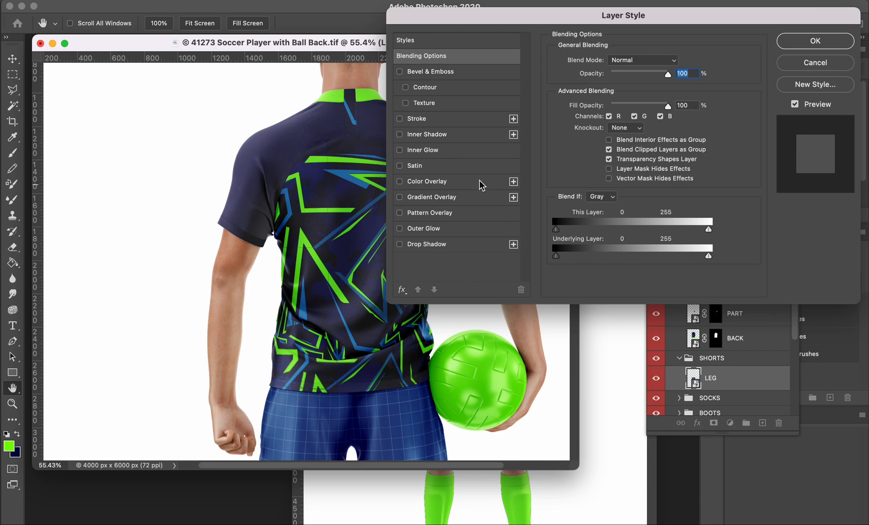
pyautogui.click(443, 182)
pyautogui.click(675, 62)
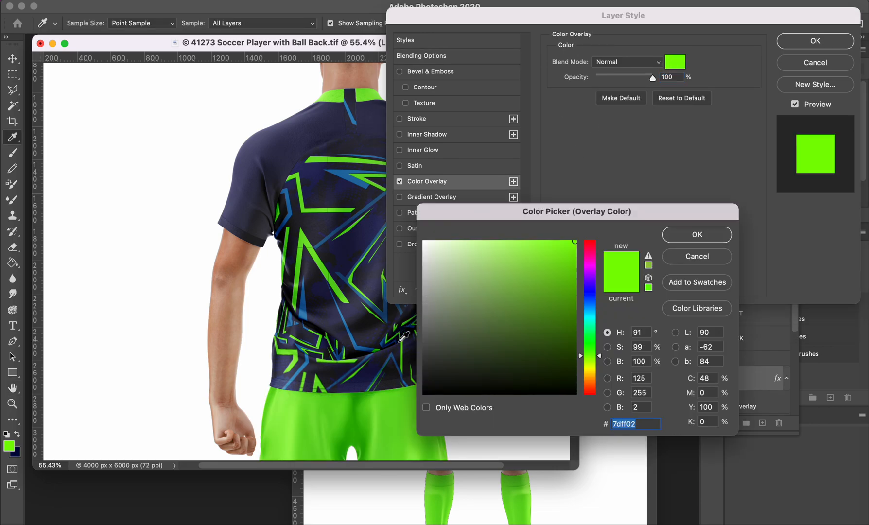
pyautogui.click(15, 452)
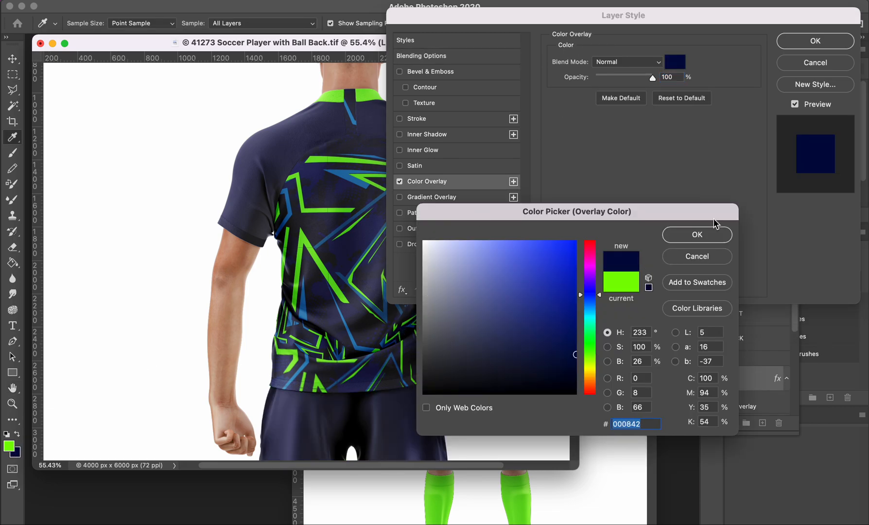
pyautogui.click(705, 234)
pyautogui.click(815, 40)
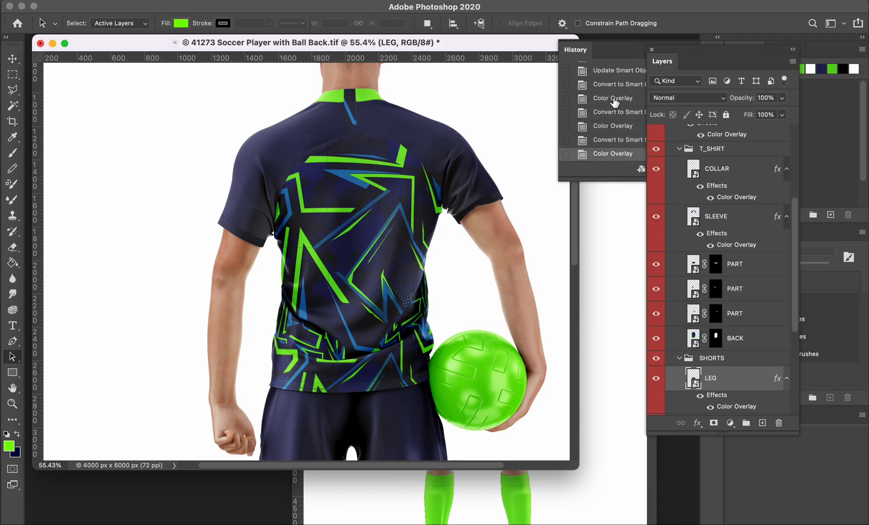
# - Select both SOCKS layers of the back-view player and convert them into a single smart object
pyautogui.press('v')
pyautogui.click(258, 469)
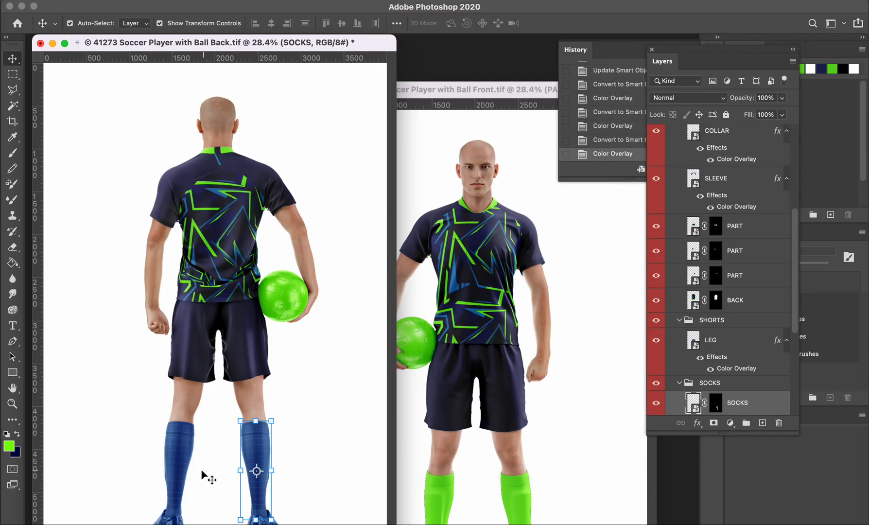
pyautogui.keyDown('shift'); pyautogui.click(190, 466); pyautogui.keyUp('shift')
pyautogui.rightClick(757, 403)
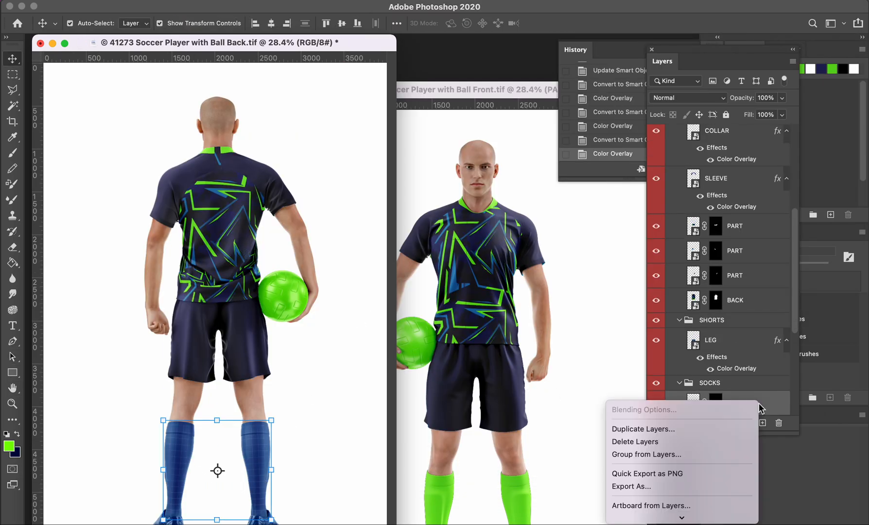
pyautogui.scroll(-3, 709, 451)
pyautogui.click(709, 412)
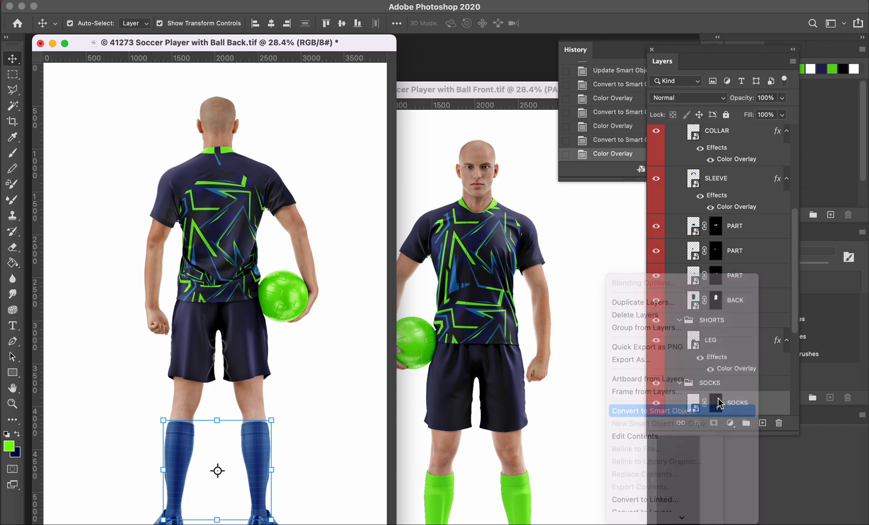
# - Add a Color Overlay to the merged SOCKS smart object using the bright green foreground colour
pyautogui.doubleClick(771, 405)
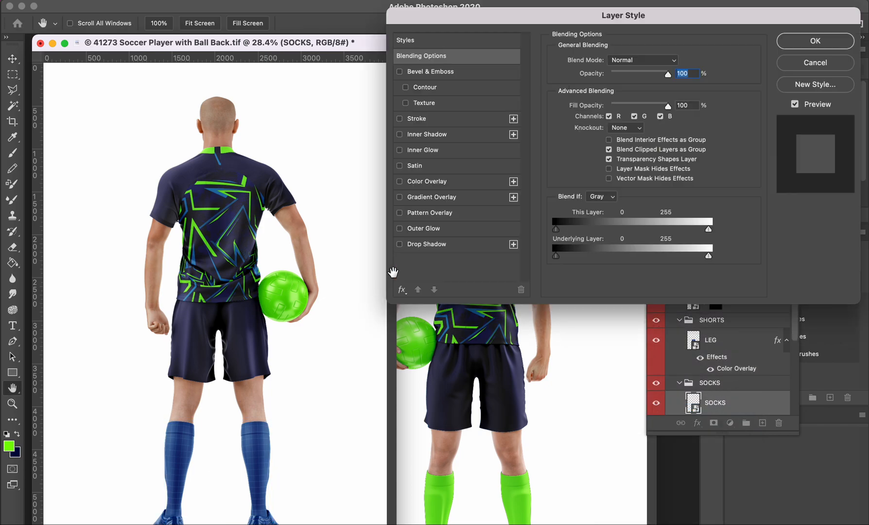
pyautogui.click(470, 181)
pyautogui.click(669, 63)
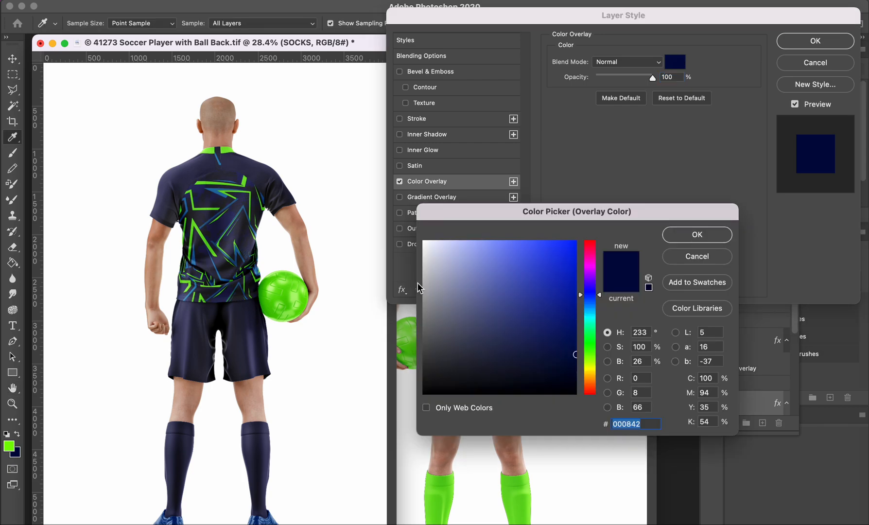
pyautogui.click(11, 449)
pyautogui.click(706, 235)
pyautogui.click(813, 41)
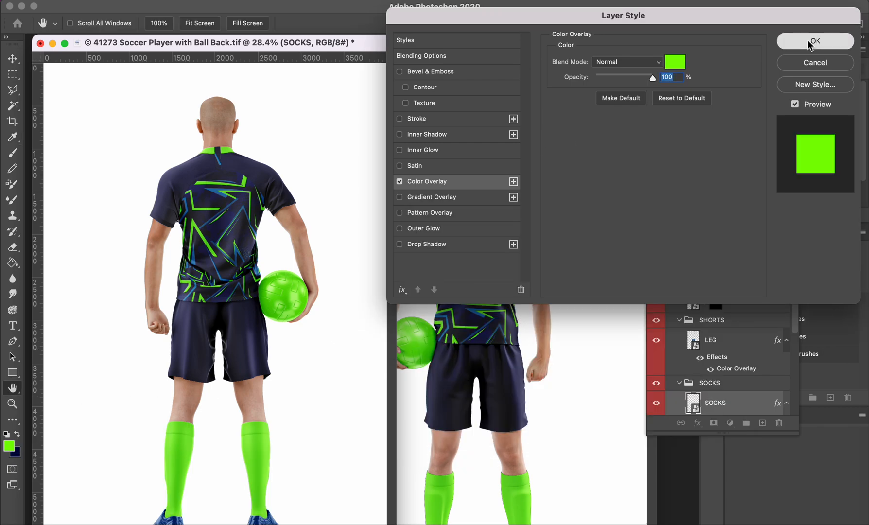
# - Select both BOOTS layers in the DESIGN group's BOOTS folder and convert them into a single smart object
pyautogui.press('z')
pyautogui.click(250, 508)
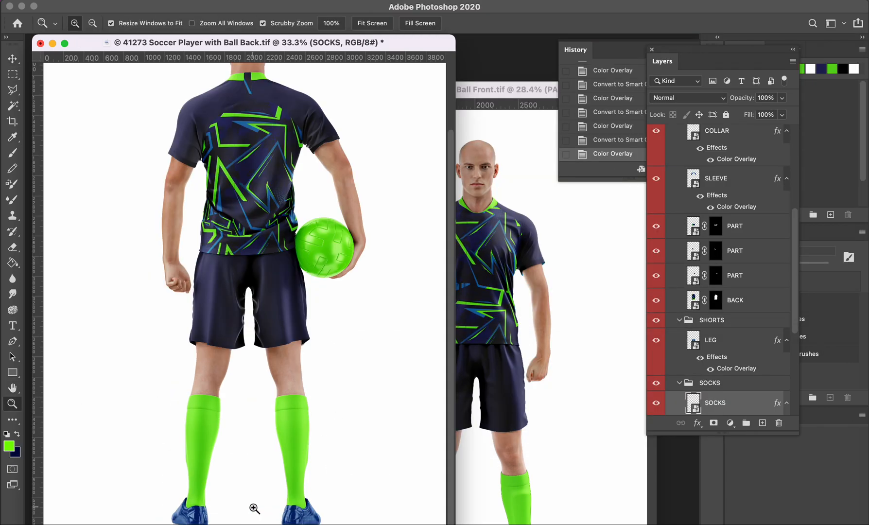
pyautogui.click(258, 505)
pyautogui.click(336, 473)
pyautogui.press('v')
pyautogui.hotkey('ctrl', 't')
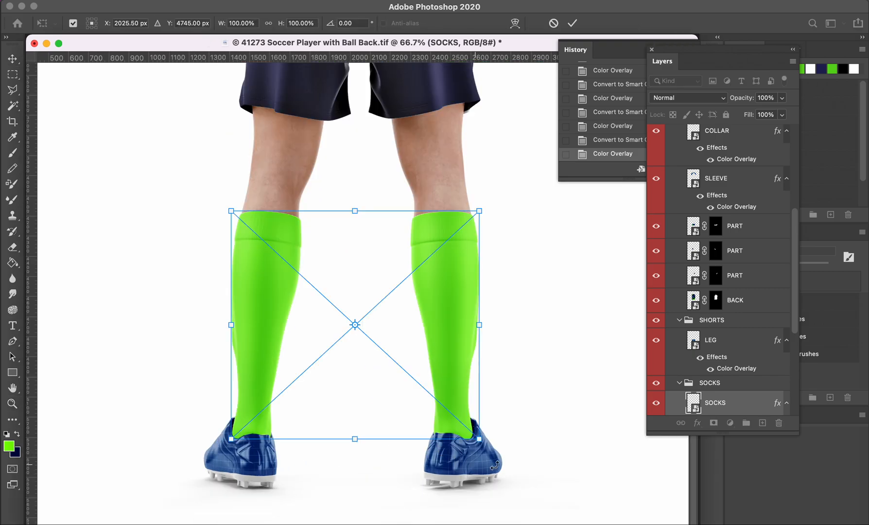
pyautogui.press('Return')
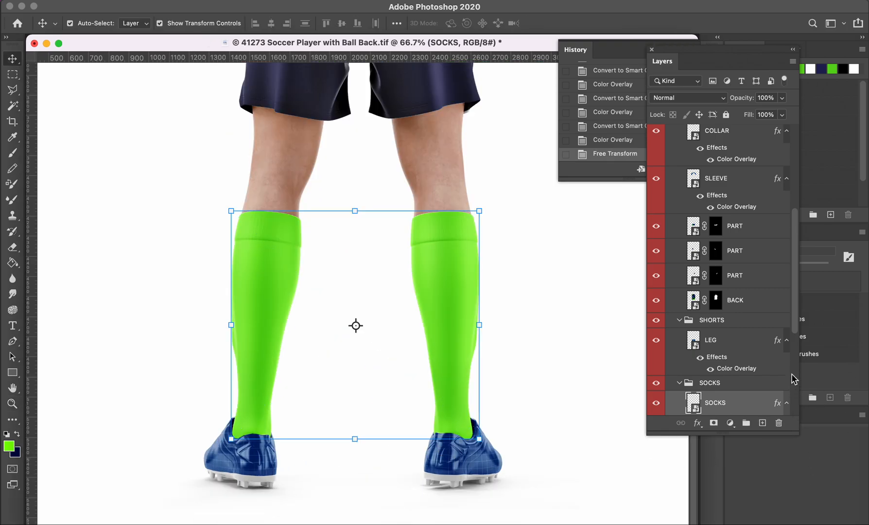
pyautogui.moveTo(793, 340); pyautogui.dragTo(796, 370)
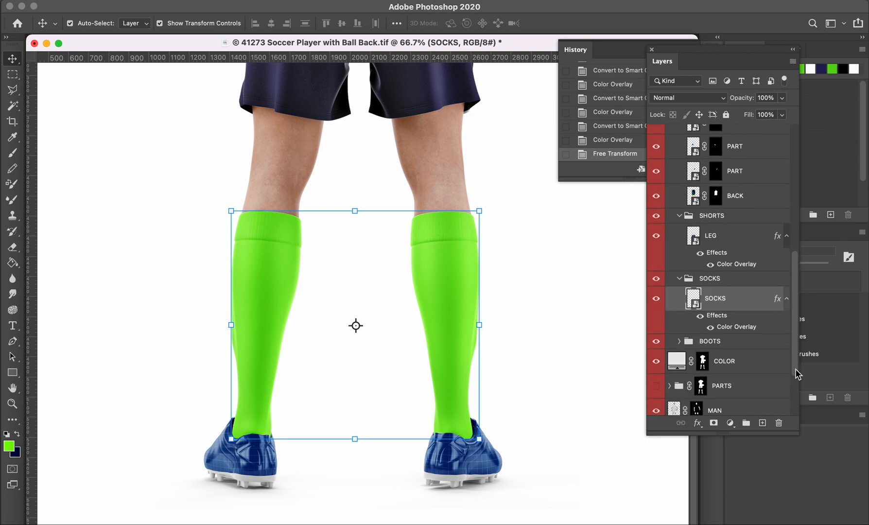
pyautogui.click(734, 341)
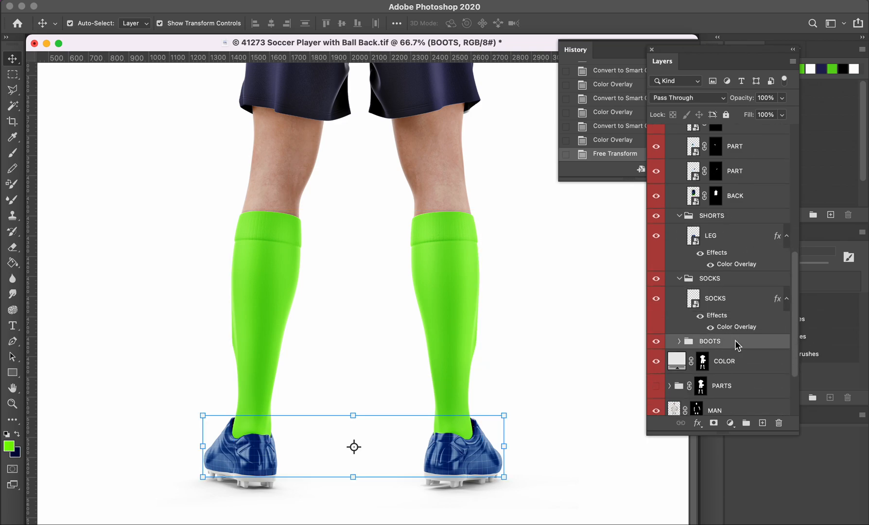
pyautogui.click(680, 342)
pyautogui.click(770, 370)
pyautogui.keyDown('shift'); pyautogui.click(755, 386); pyautogui.keyUp('shift')
pyautogui.rightClick(763, 374)
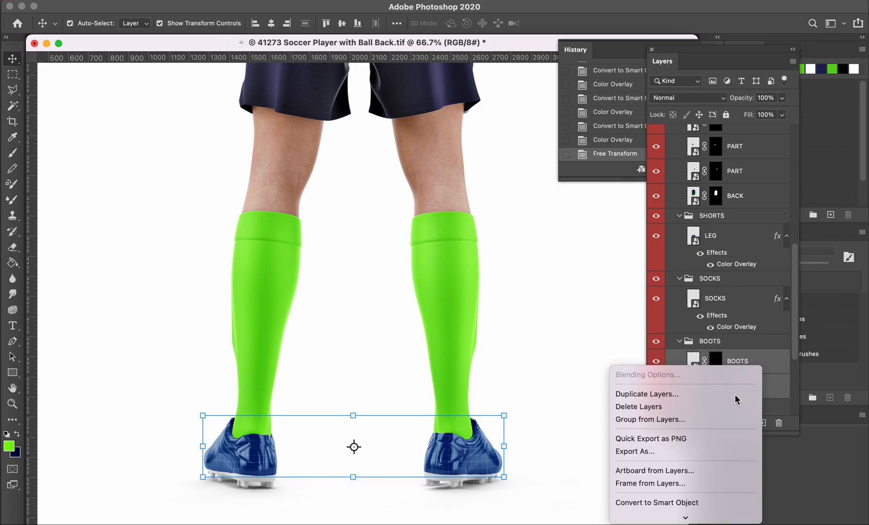
pyautogui.scroll(-3, 719, 452)
pyautogui.click(708, 440)
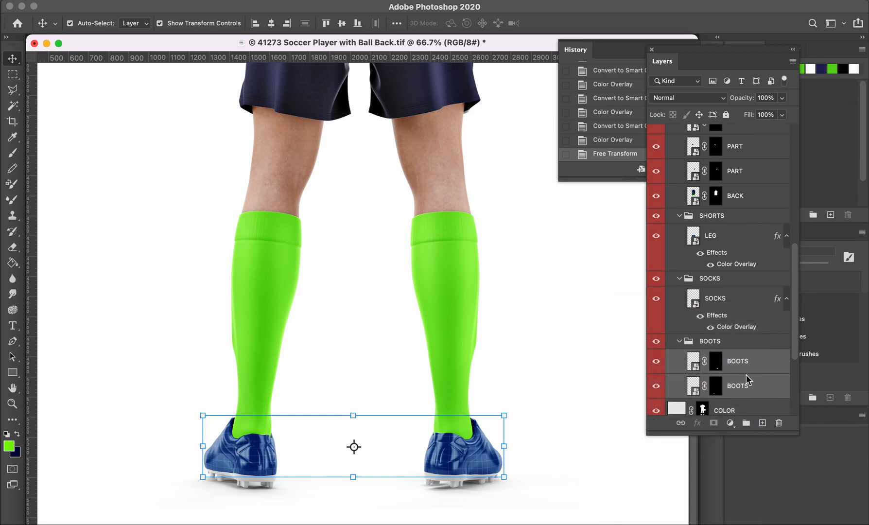
# - Add a Color Overlay to the merged BOOTS smart object using the dark navy background colour 000842
pyautogui.doubleClick(768, 363)
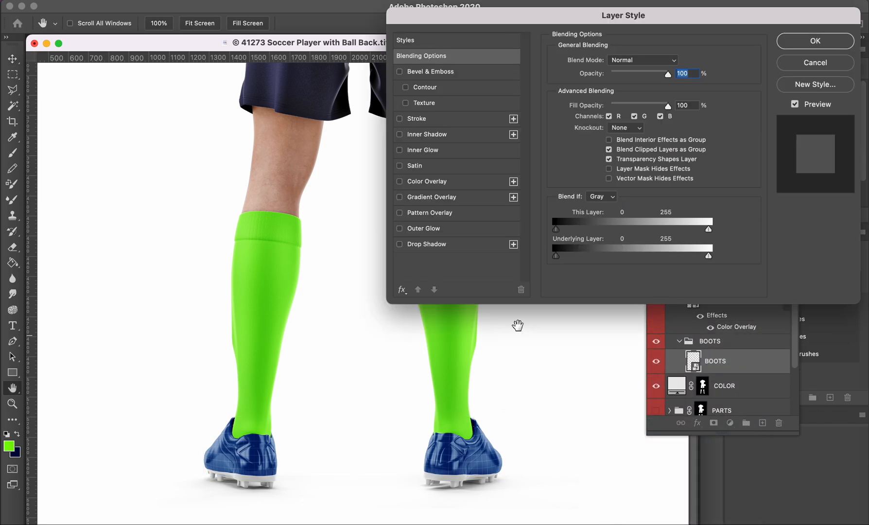
pyautogui.click(446, 182)
pyautogui.click(674, 64)
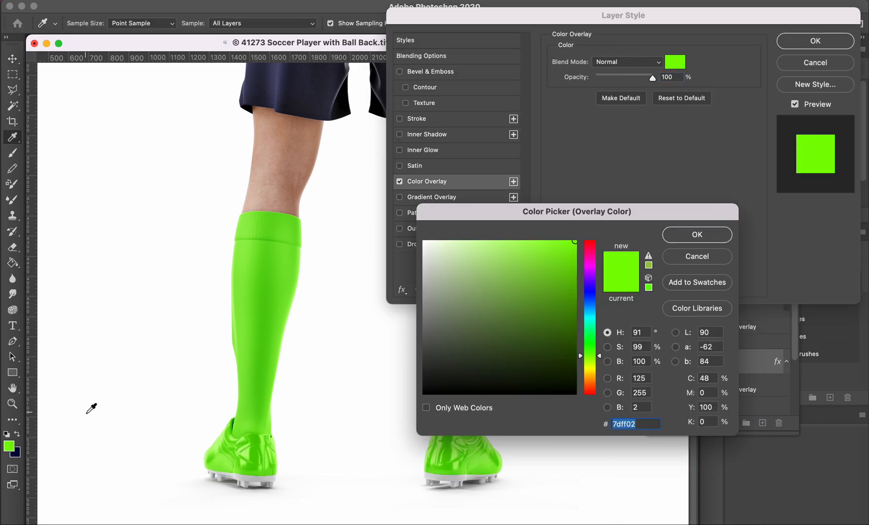
pyautogui.click(20, 454)
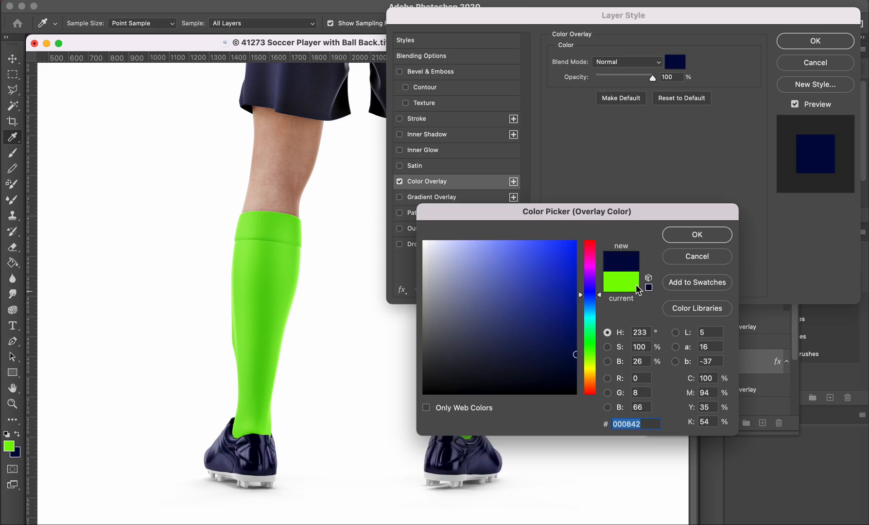
pyautogui.click(683, 239)
pyautogui.press('Return')
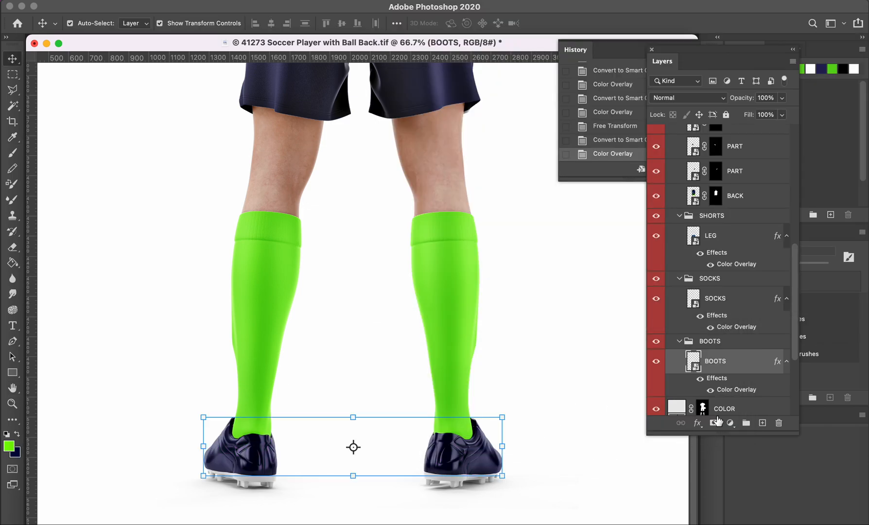
# - Make the PARTS group visible and expand it together with its BOOTS subgroup
pyautogui.moveTo(795, 335); pyautogui.dragTo(796, 362)
pyautogui.click(656, 360)
pyautogui.click(670, 360)
pyautogui.scroll(-5, 699, 389)
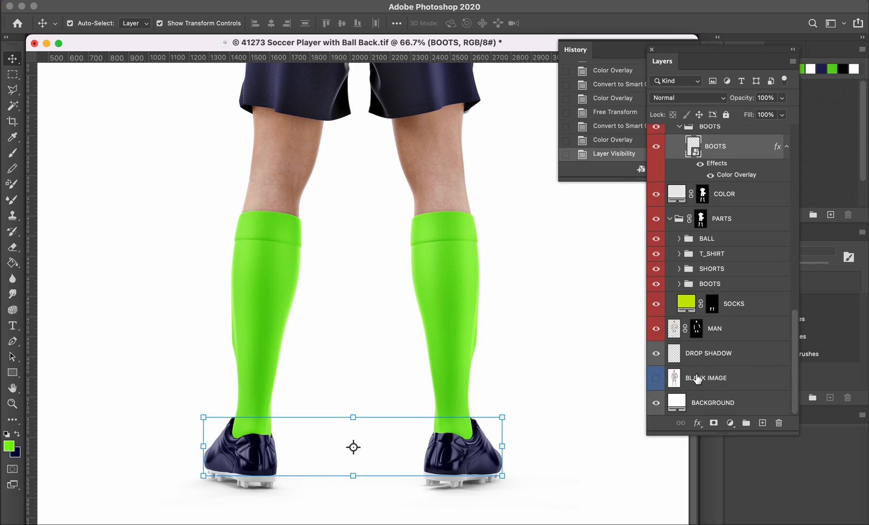
pyautogui.click(682, 287)
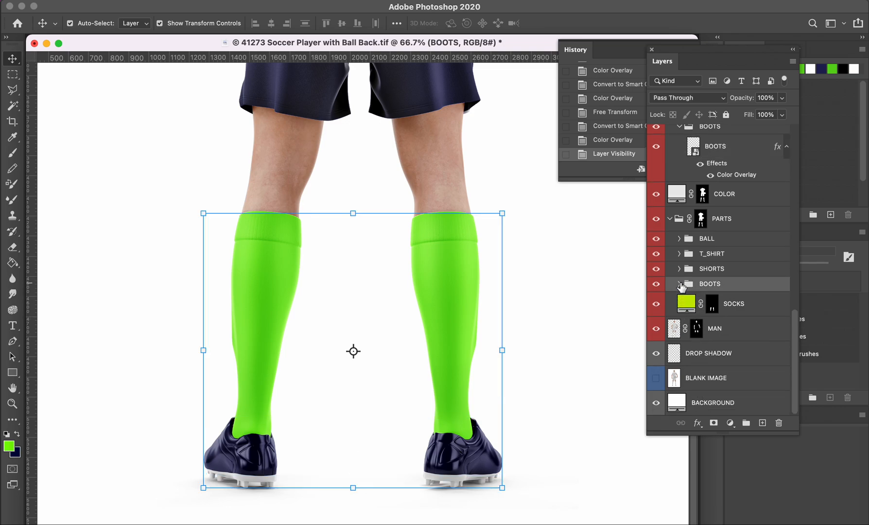
pyautogui.click(680, 284)
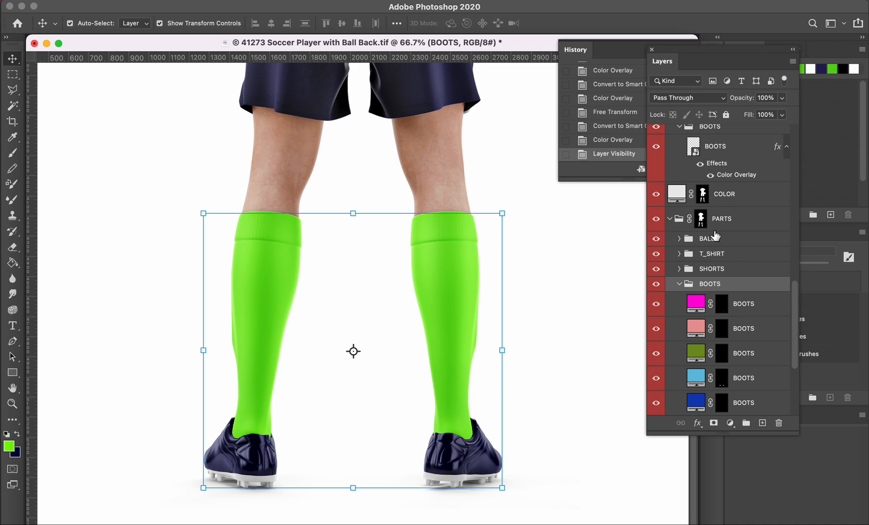
# - Hide and show the BOOTS design smart object to compare the boots with and without its overlay
pyautogui.moveTo(794, 319); pyautogui.dragTo(795, 306)
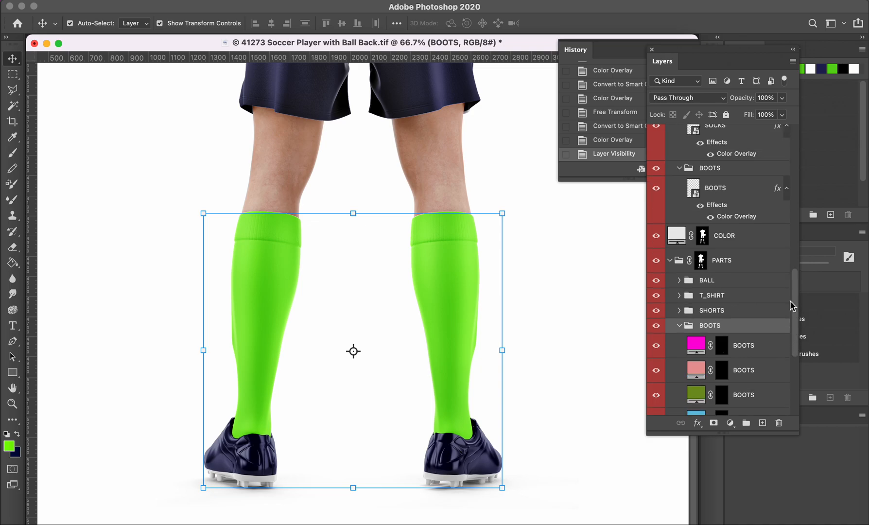
pyautogui.click(660, 190)
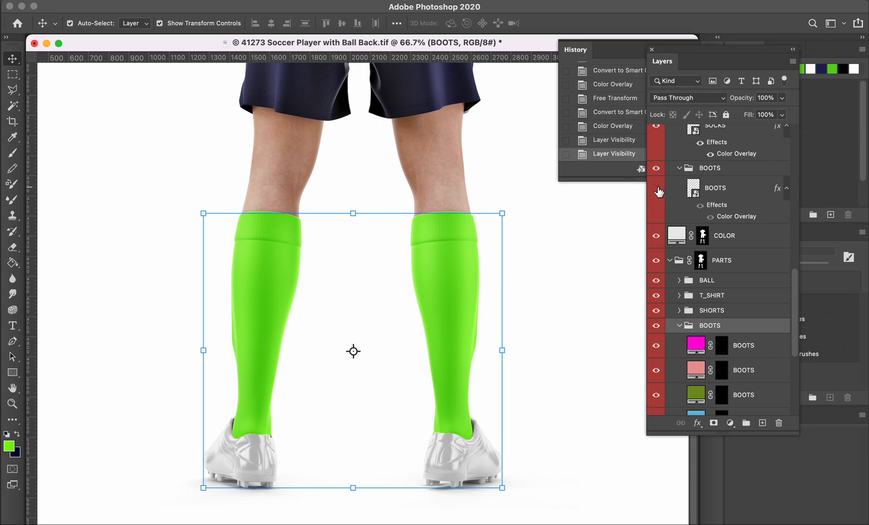
pyautogui.click(659, 192)
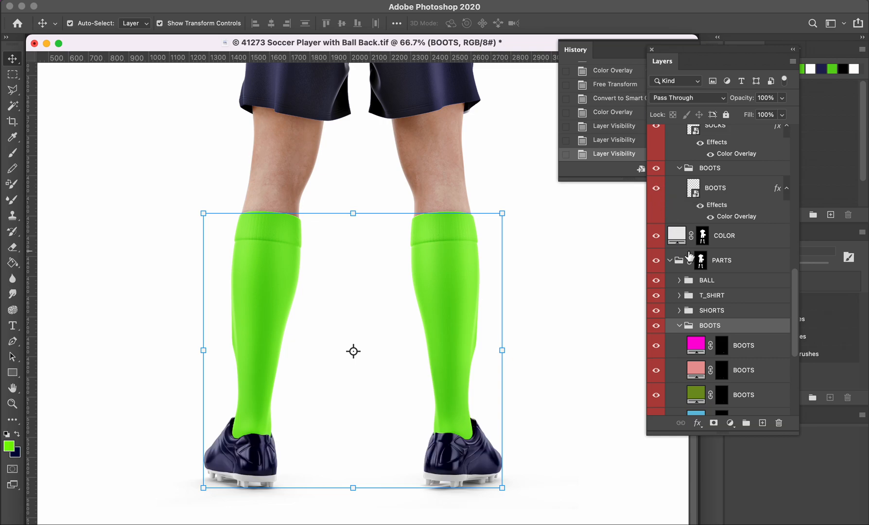
# - Load the masks of the PARTS group's BOOTS colour layers as selections, one after another, to identify which boot part each covers
pyautogui.moveTo(797, 338); pyautogui.dragTo(797, 367)
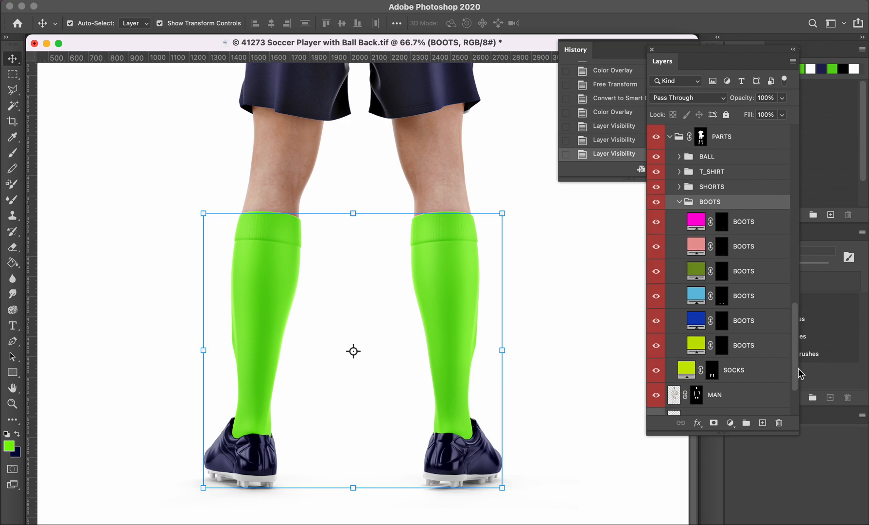
pyautogui.keyDown('super'); pyautogui.click(721, 301); pyautogui.keyUp('super')
pyautogui.keyDown('super'); pyautogui.click(723, 326); pyautogui.keyUp('super')
pyautogui.click(698, 325)
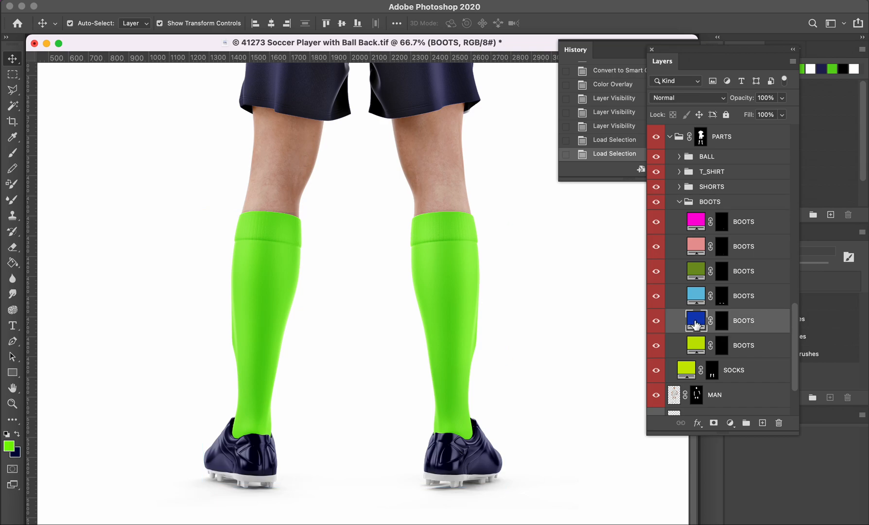
pyautogui.keyDown('shift'); pyautogui.click(764, 351); pyautogui.keyUp('shift')
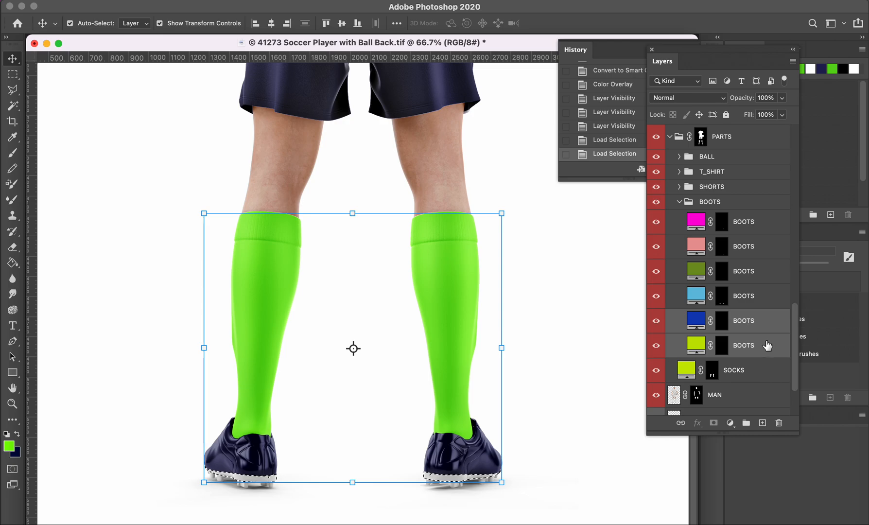
pyautogui.keyDown('super'); pyautogui.click(722, 348); pyautogui.keyUp('super')
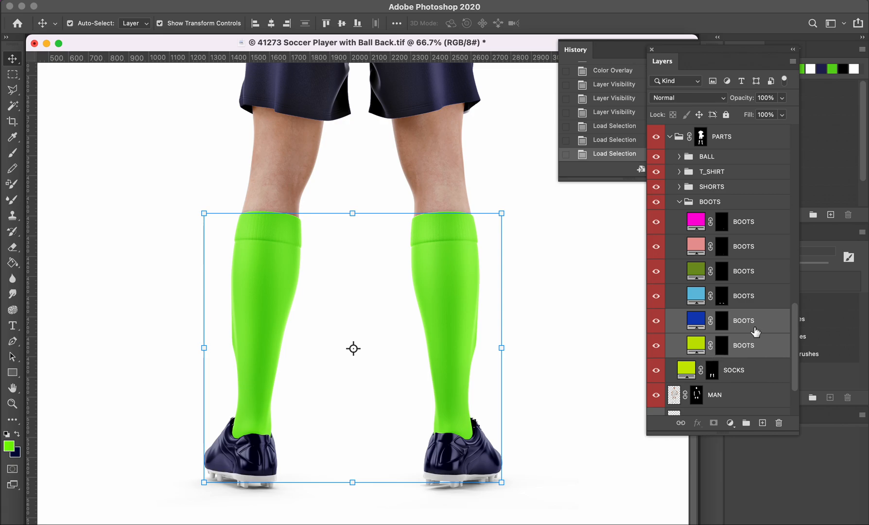
pyautogui.click(755, 331)
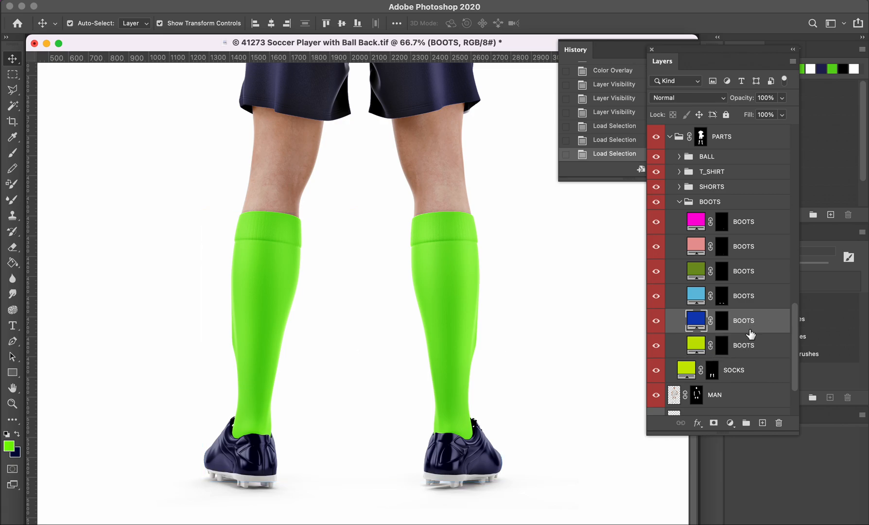
pyautogui.click(454, 488)
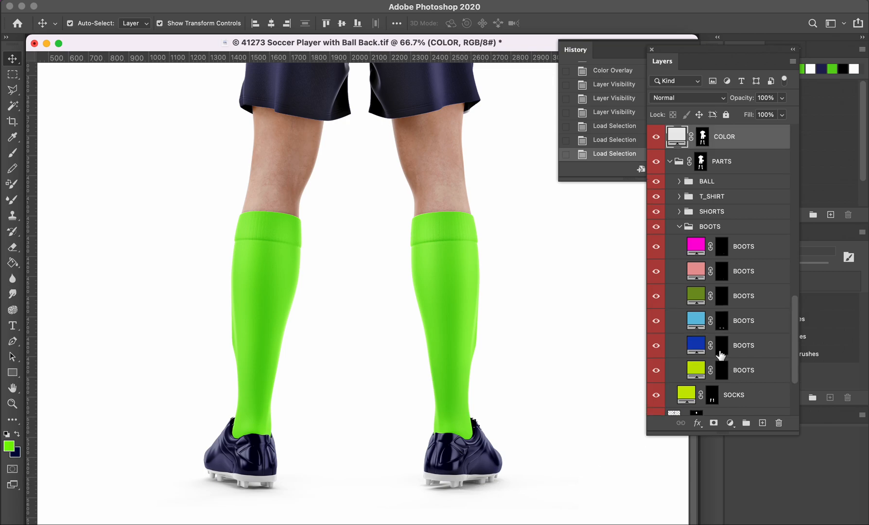
pyautogui.click(721, 353)
pyautogui.keyDown('super'); pyautogui.click(722, 350); pyautogui.keyUp('super')
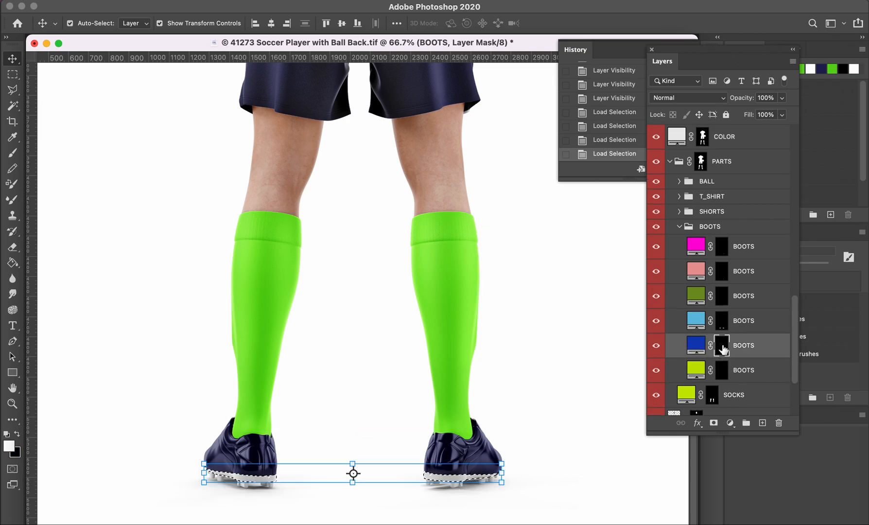
pyautogui.keyDown('super'); pyautogui.click(722, 324); pyautogui.keyUp('super')
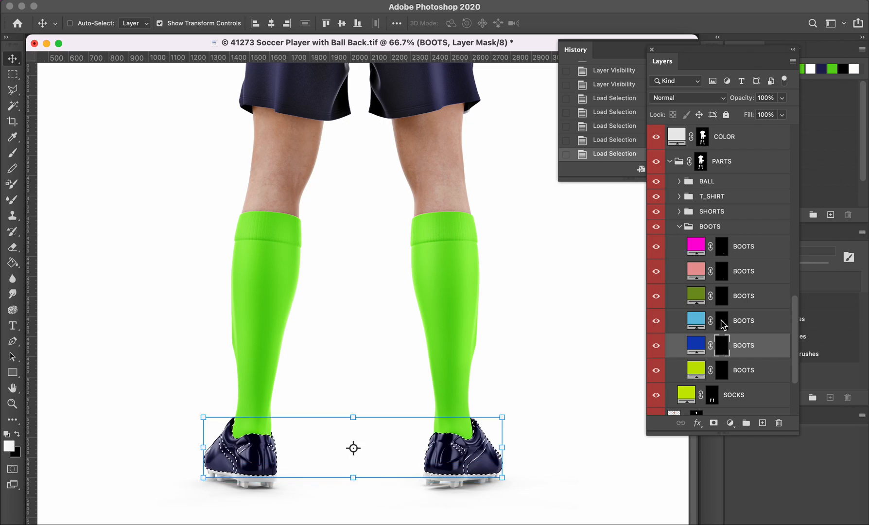
pyautogui.keyDown('super'); pyautogui.click(721, 298); pyautogui.keyUp('super')
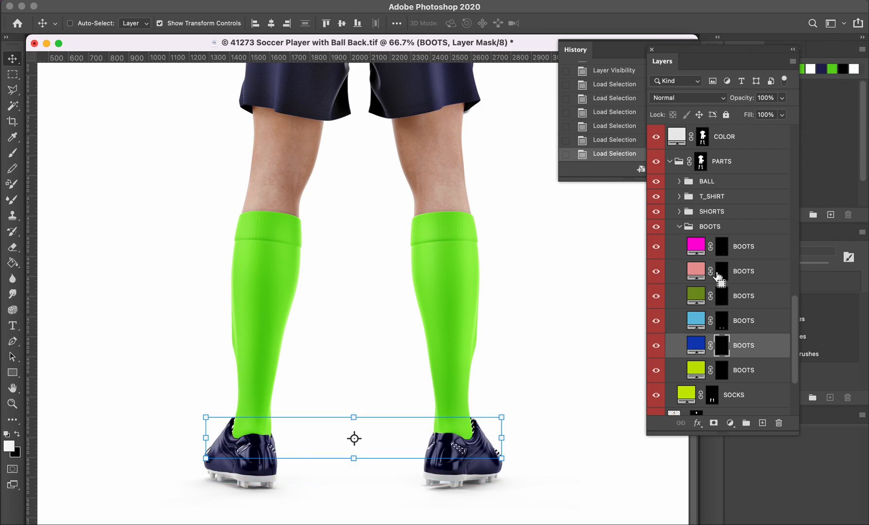
pyautogui.keyDown('super'); pyautogui.click(718, 275); pyautogui.keyUp('super')
# - Move the pink and blue BOOTS colour layers from PARTS to just above the DESIGN group's BOOTS folder, and clear the selection
pyautogui.click(751, 277)
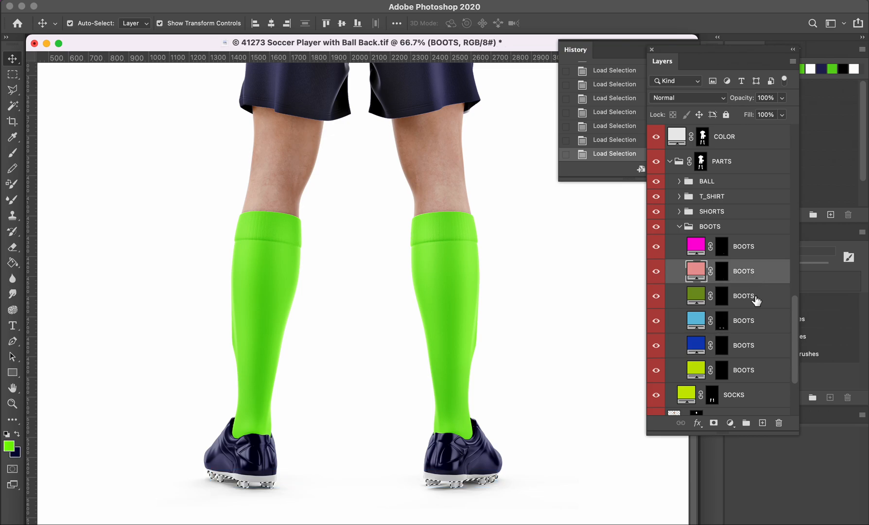
pyautogui.keyDown('super'); pyautogui.click(766, 349); pyautogui.keyUp('super')
pyautogui.moveTo(767, 351); pyautogui.dragTo(757, 194)
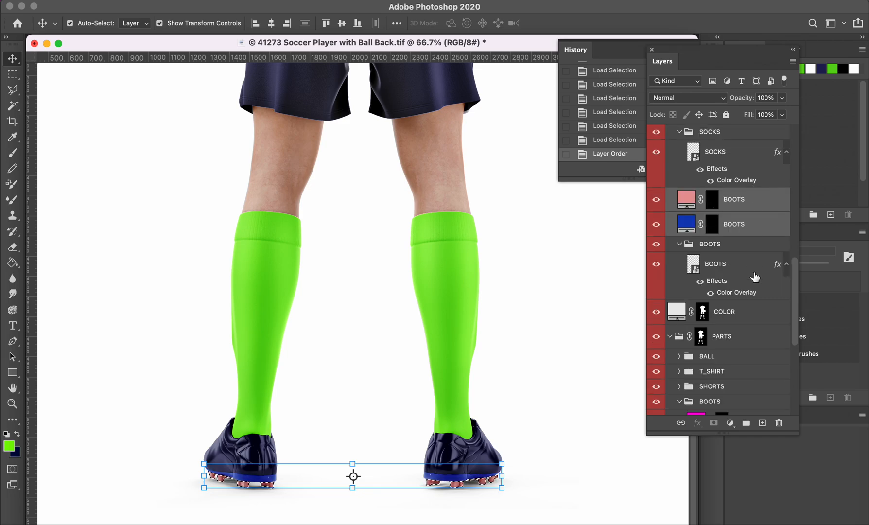
pyautogui.press('super+d')
# - Add a Color Overlay to the pink BOOTS studs layer using the bright green foreground colour
pyautogui.click(764, 207)
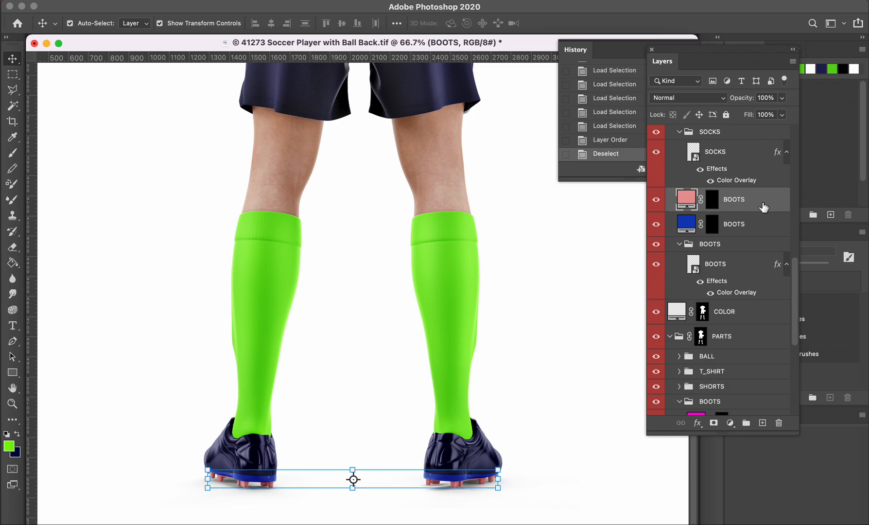
pyautogui.doubleClick(763, 206)
pyautogui.click(464, 182)
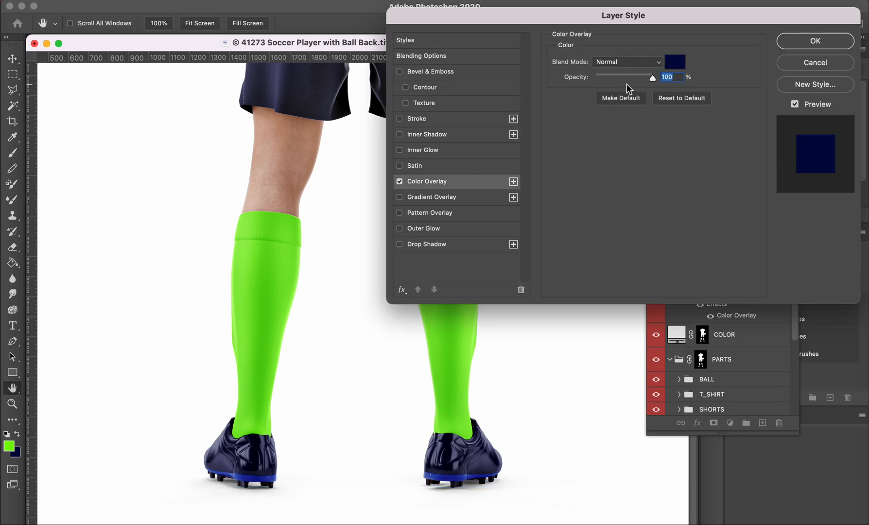
pyautogui.click(673, 62)
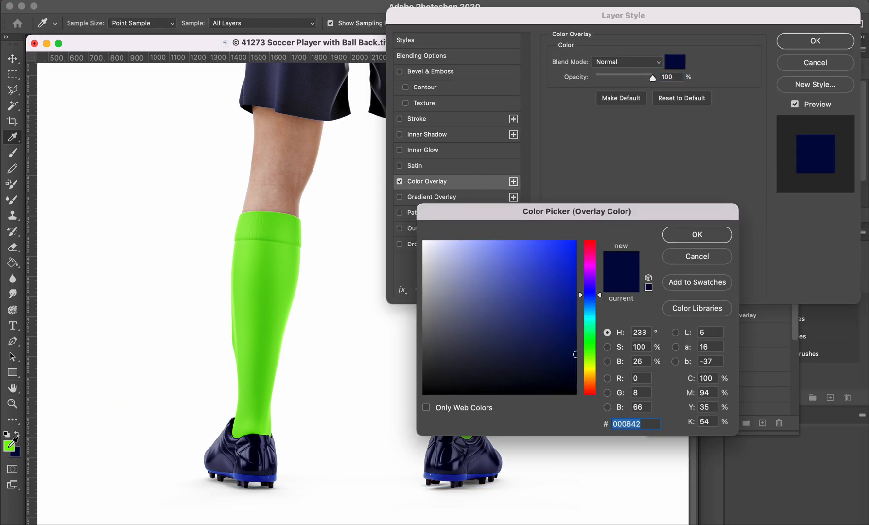
pyautogui.click(11, 443)
pyautogui.click(714, 243)
pyautogui.click(815, 41)
pyautogui.press('a')
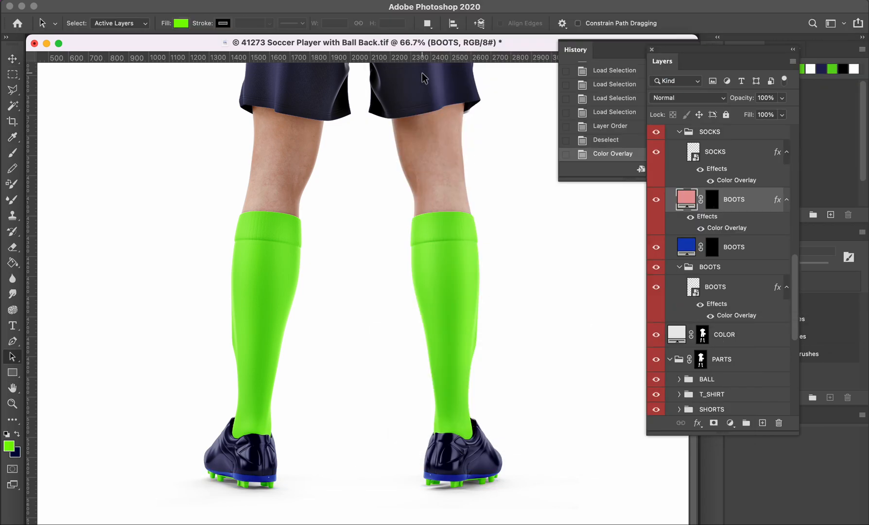
# - Fit the back mockup to view, float the front mockup in its own window, and bring the back mockup forward
pyautogui.press('super+0')
pyautogui.moveTo(419, 89); pyautogui.dragTo(415, 42)
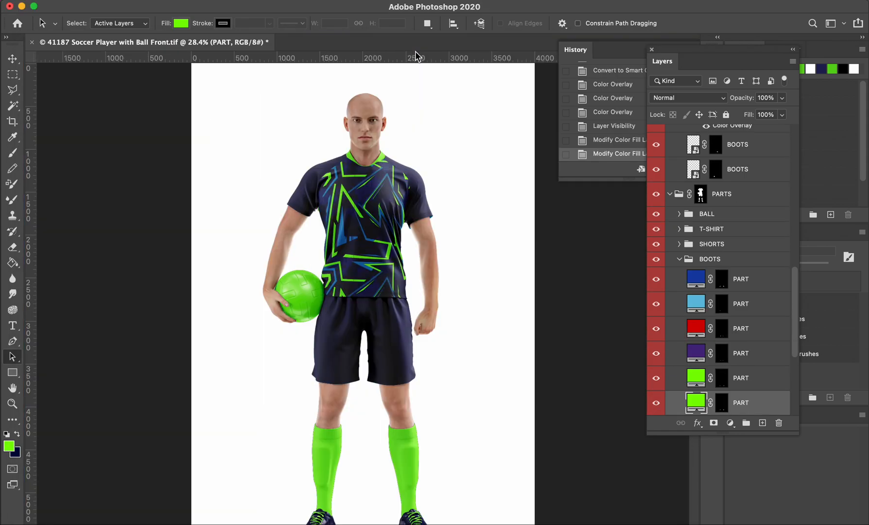
pyautogui.moveTo(360, 76); pyautogui.dragTo(400, 17)
pyautogui.click(348, 0)
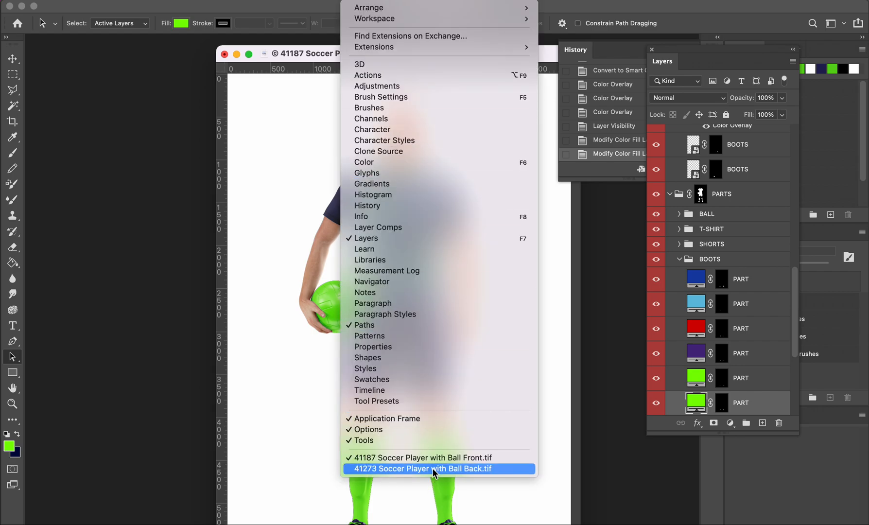
pyautogui.click(433, 467)
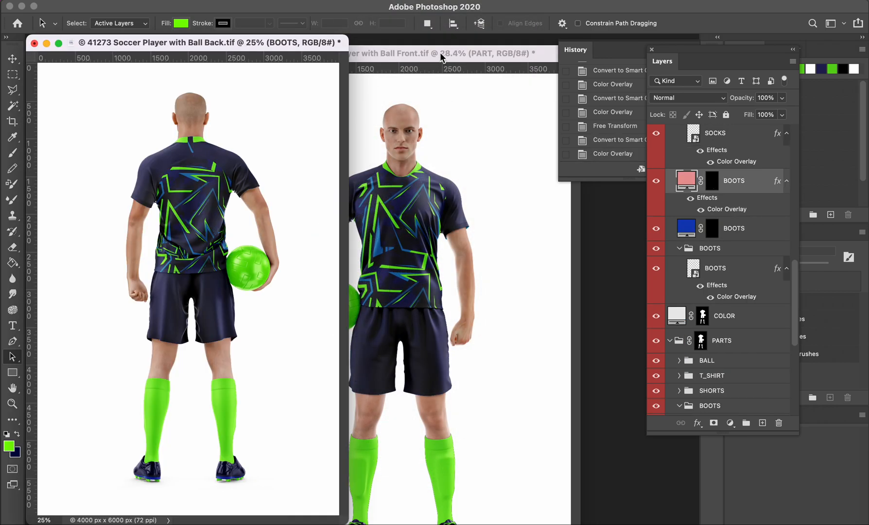
# - Move the History panel aside and place the front mockup next to the back one, both at 25% zoom, to compare them
pyautogui.moveTo(582, 53); pyautogui.dragTo(689, 82)
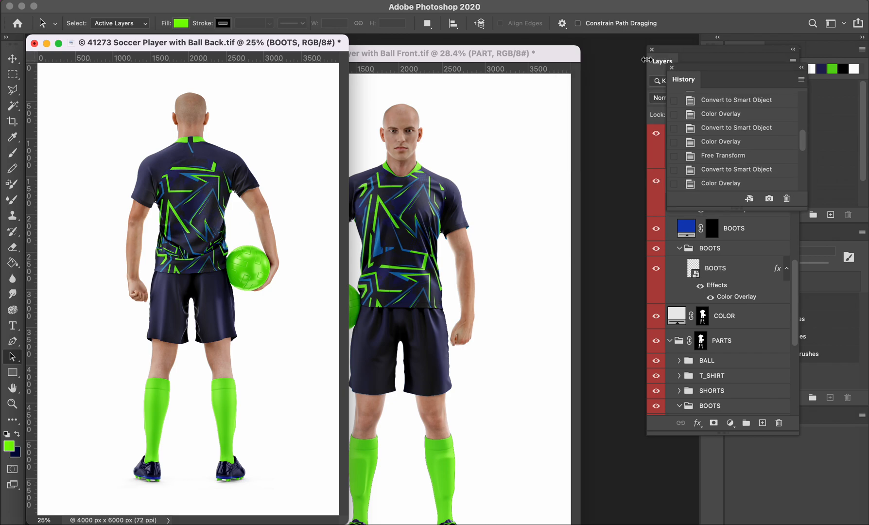
pyautogui.doubleClick(532, 53)
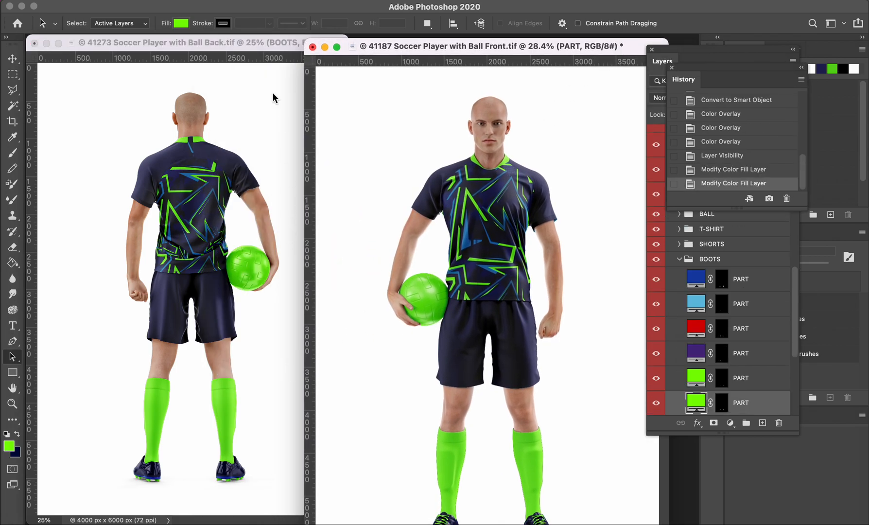
pyautogui.click(259, 59)
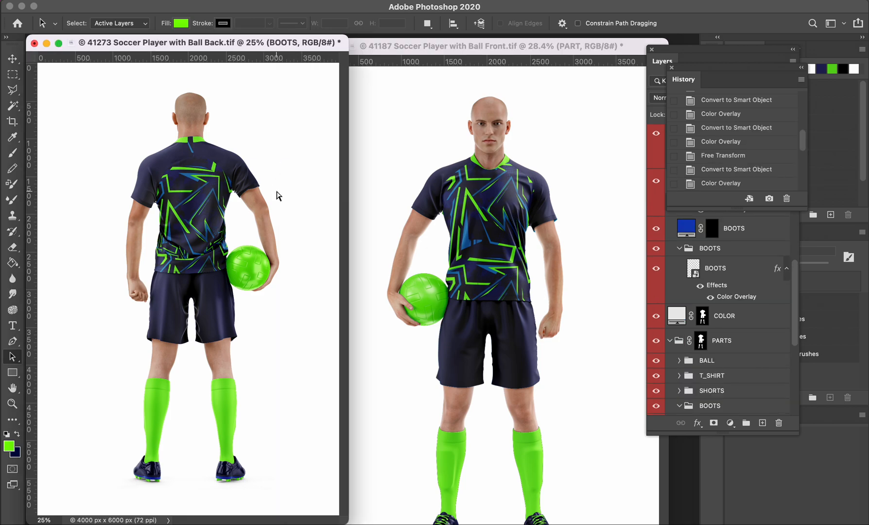
pyautogui.press('super+plus')
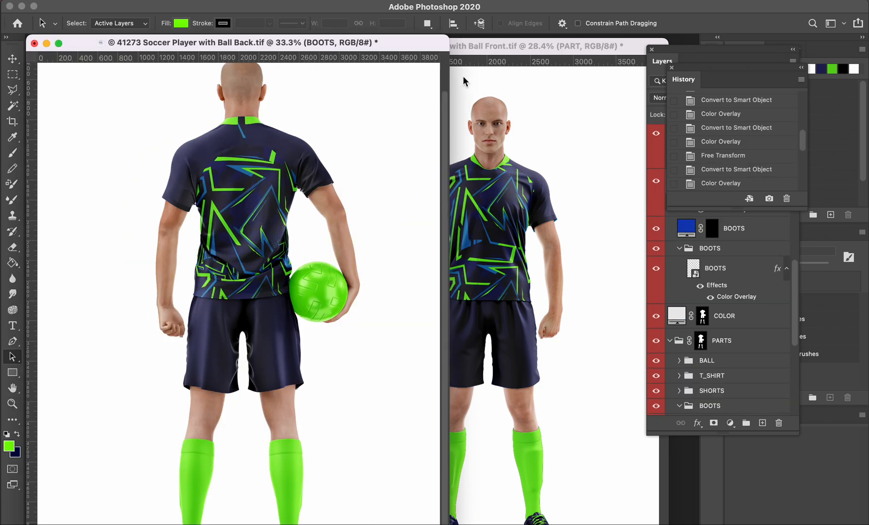
pyautogui.press('super+minus')
pyautogui.click(466, 48)
pyautogui.press('super+minus')
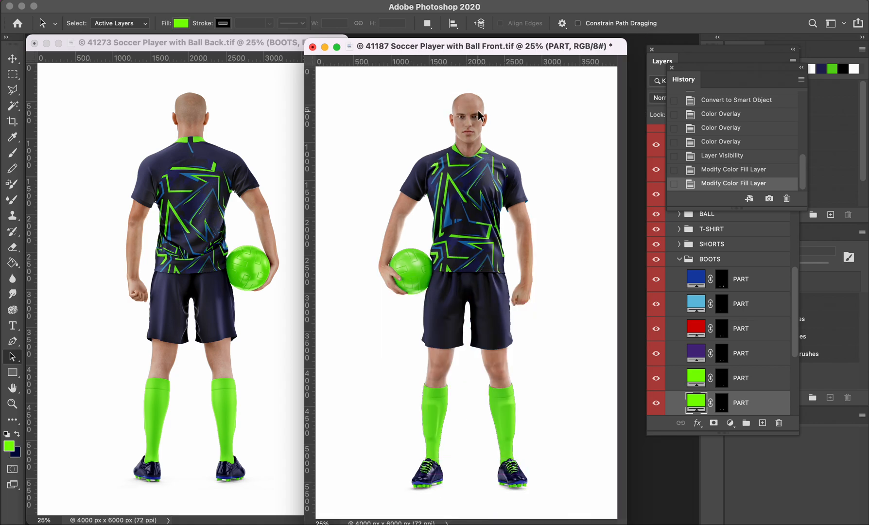
pyautogui.press('z')
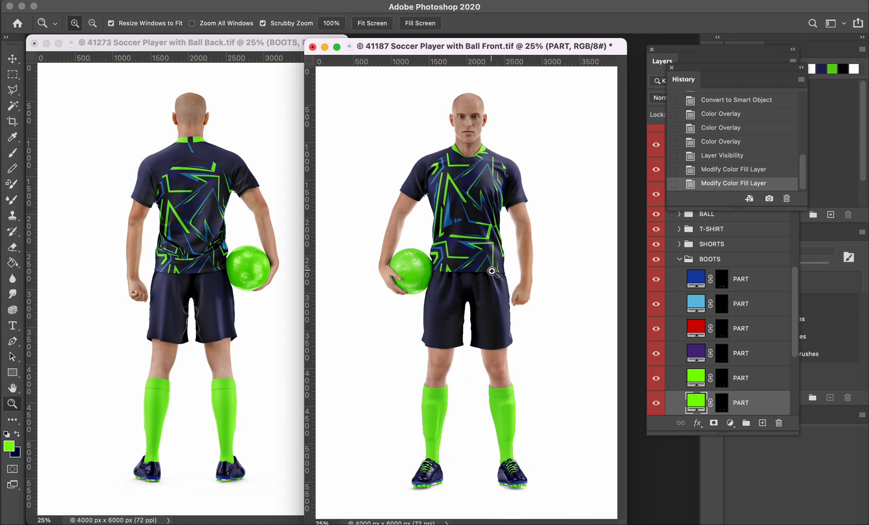